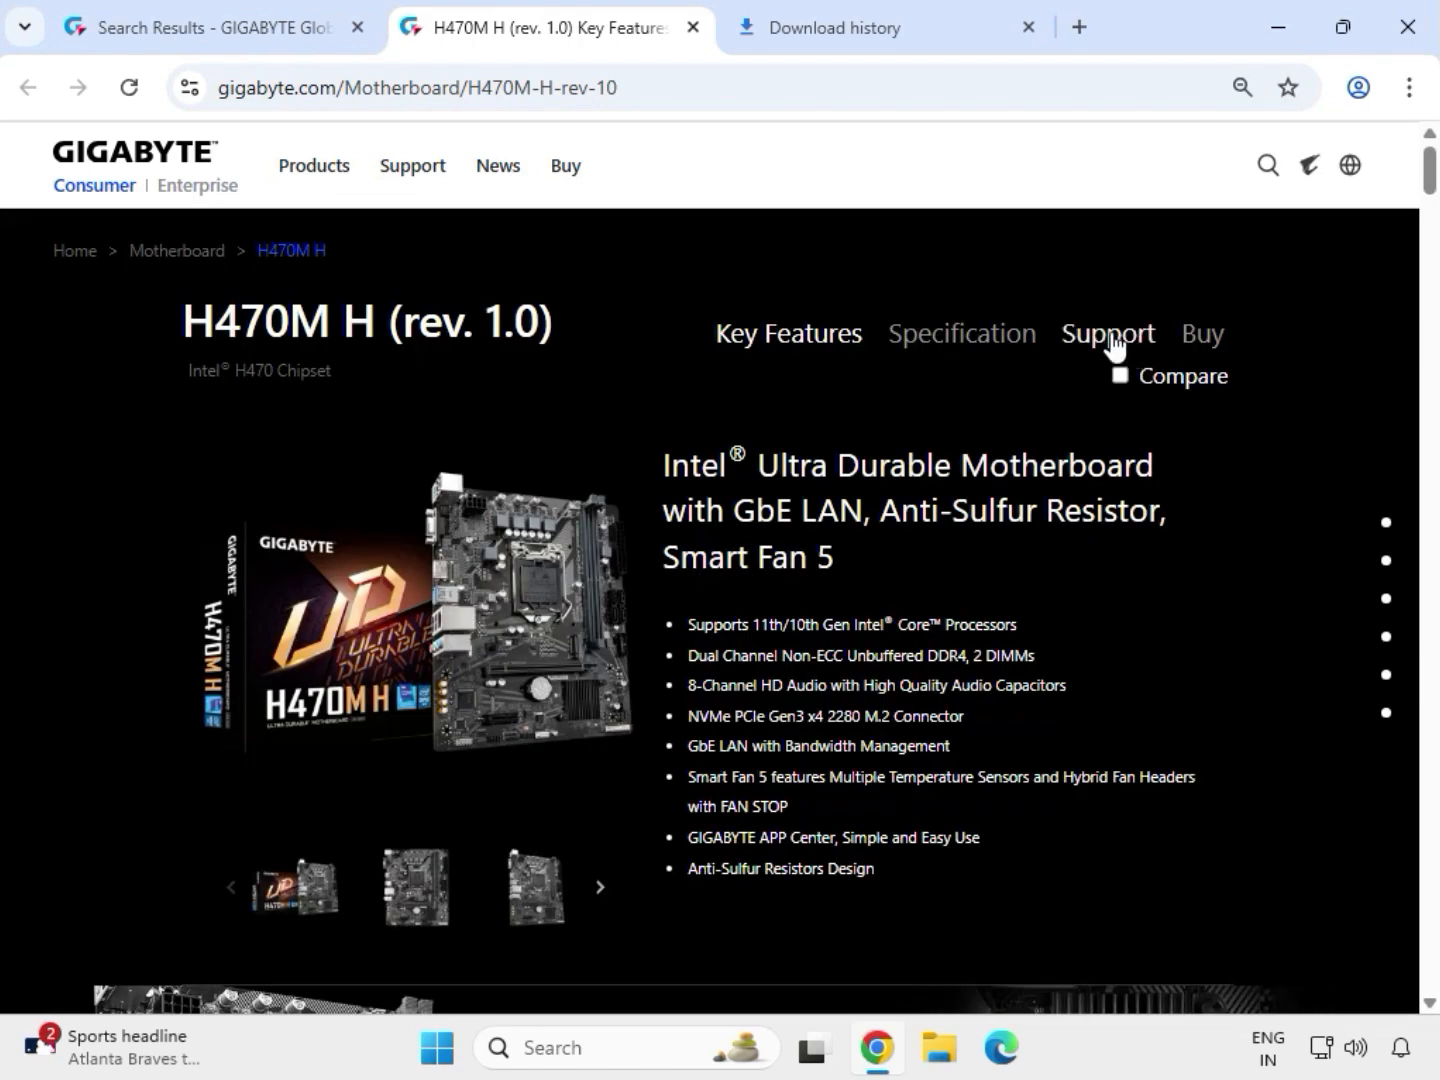
# Open the H470M H support downloads, filter the drivers for Windows 11 64bit and check the Realtek HD Audio Driver entry
pyautogui.click(1108, 337)
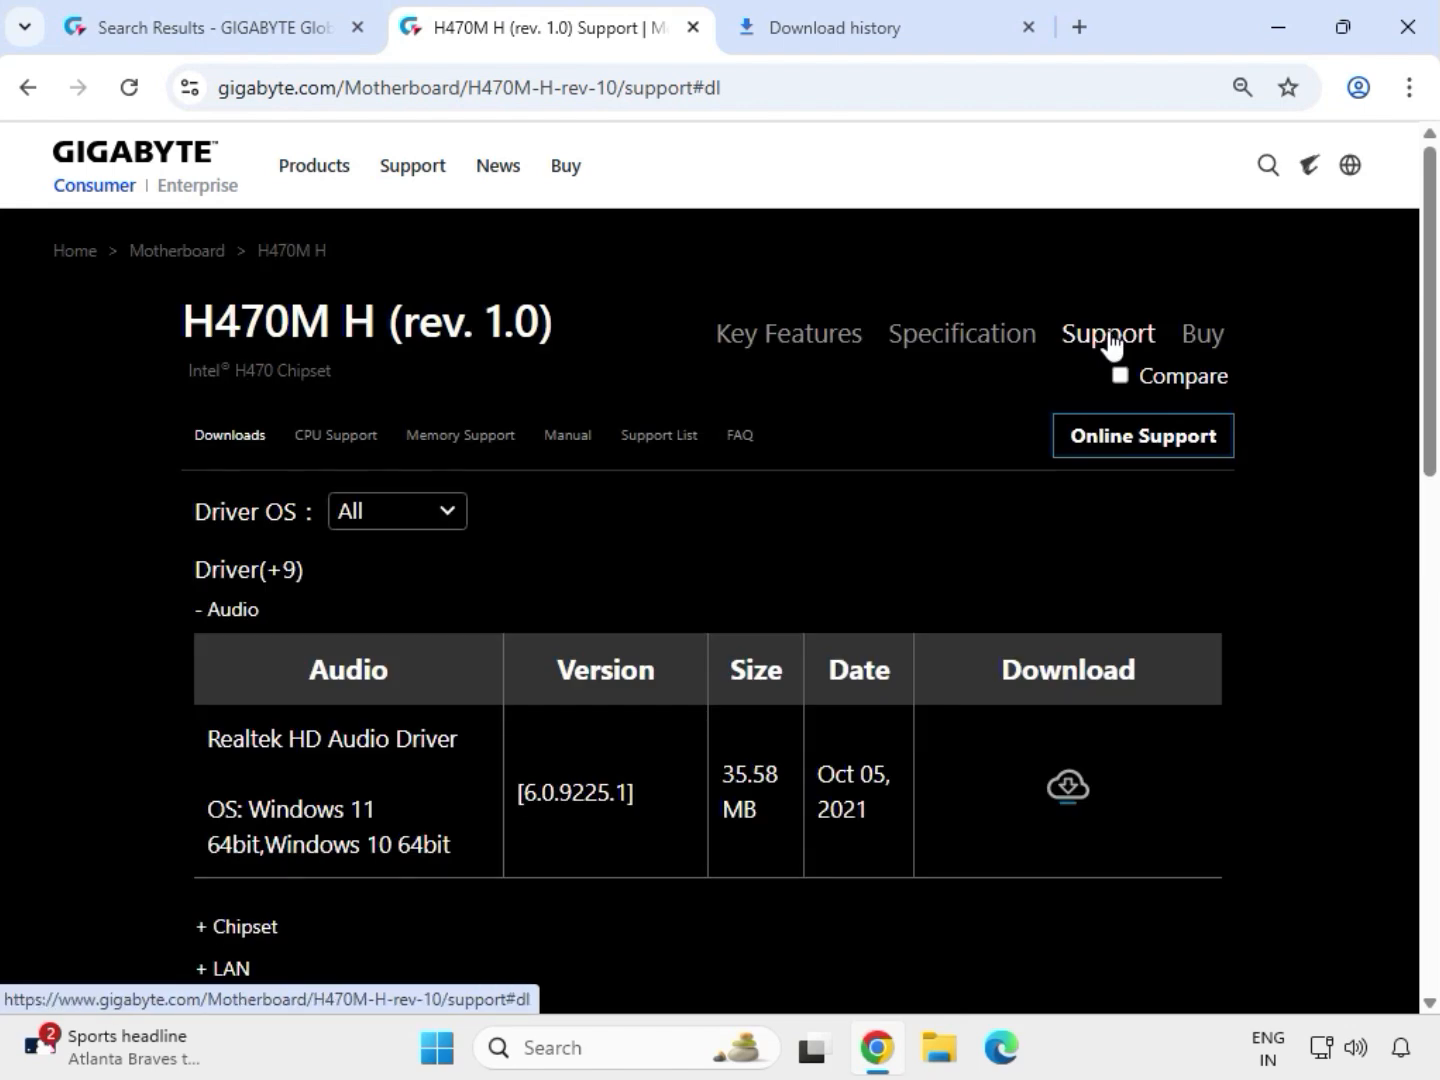
pyautogui.click(410, 510)
pyautogui.click(427, 551)
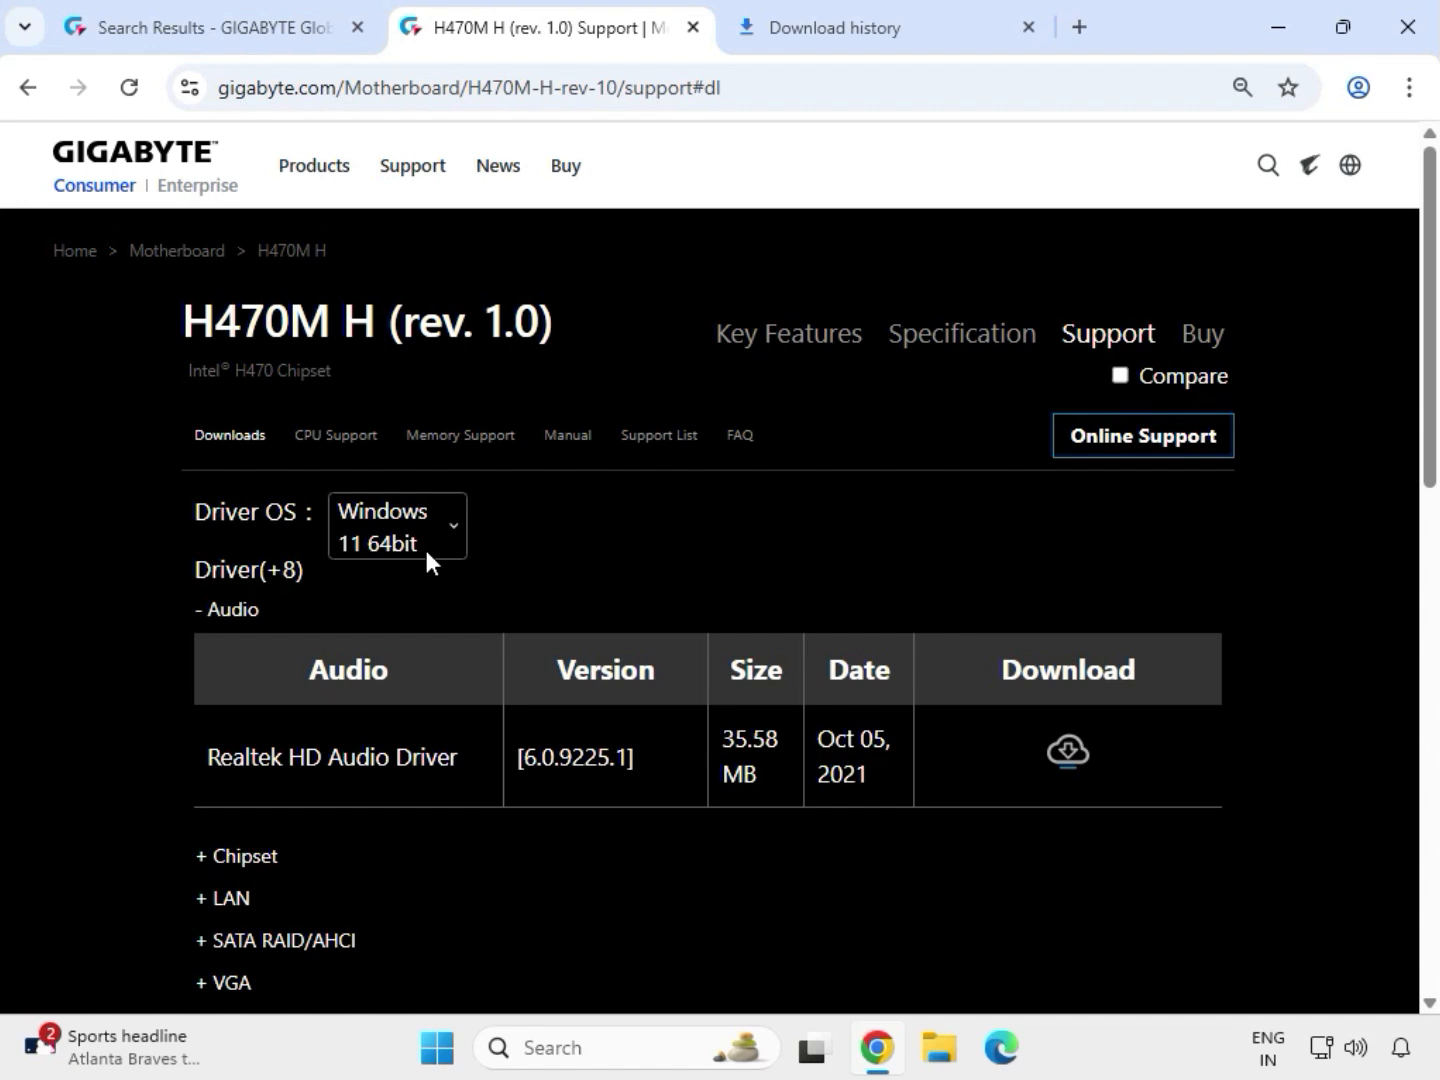
pyautogui.doubleClick(230, 612)
pyautogui.moveTo(207, 761); pyautogui.dragTo(907, 772)
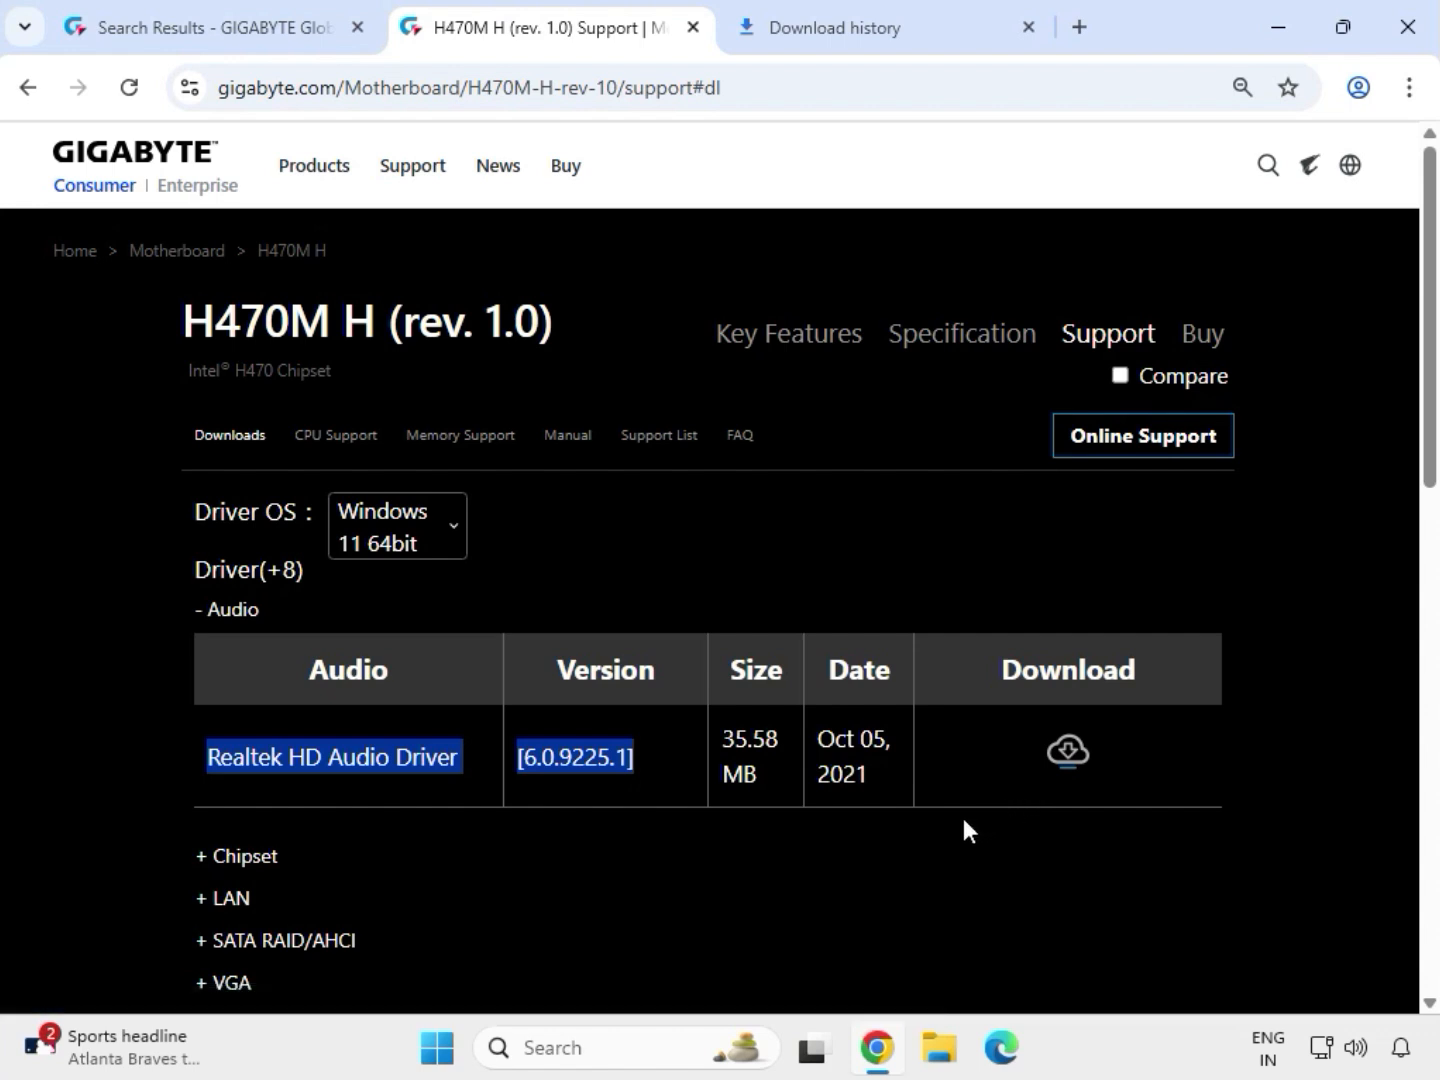
# Download the Intel Serial I/O driver, version 30.100.2132.2, from the Chipset drivers
pyautogui.moveTo(276, 857); pyautogui.dragTo(441, 899)
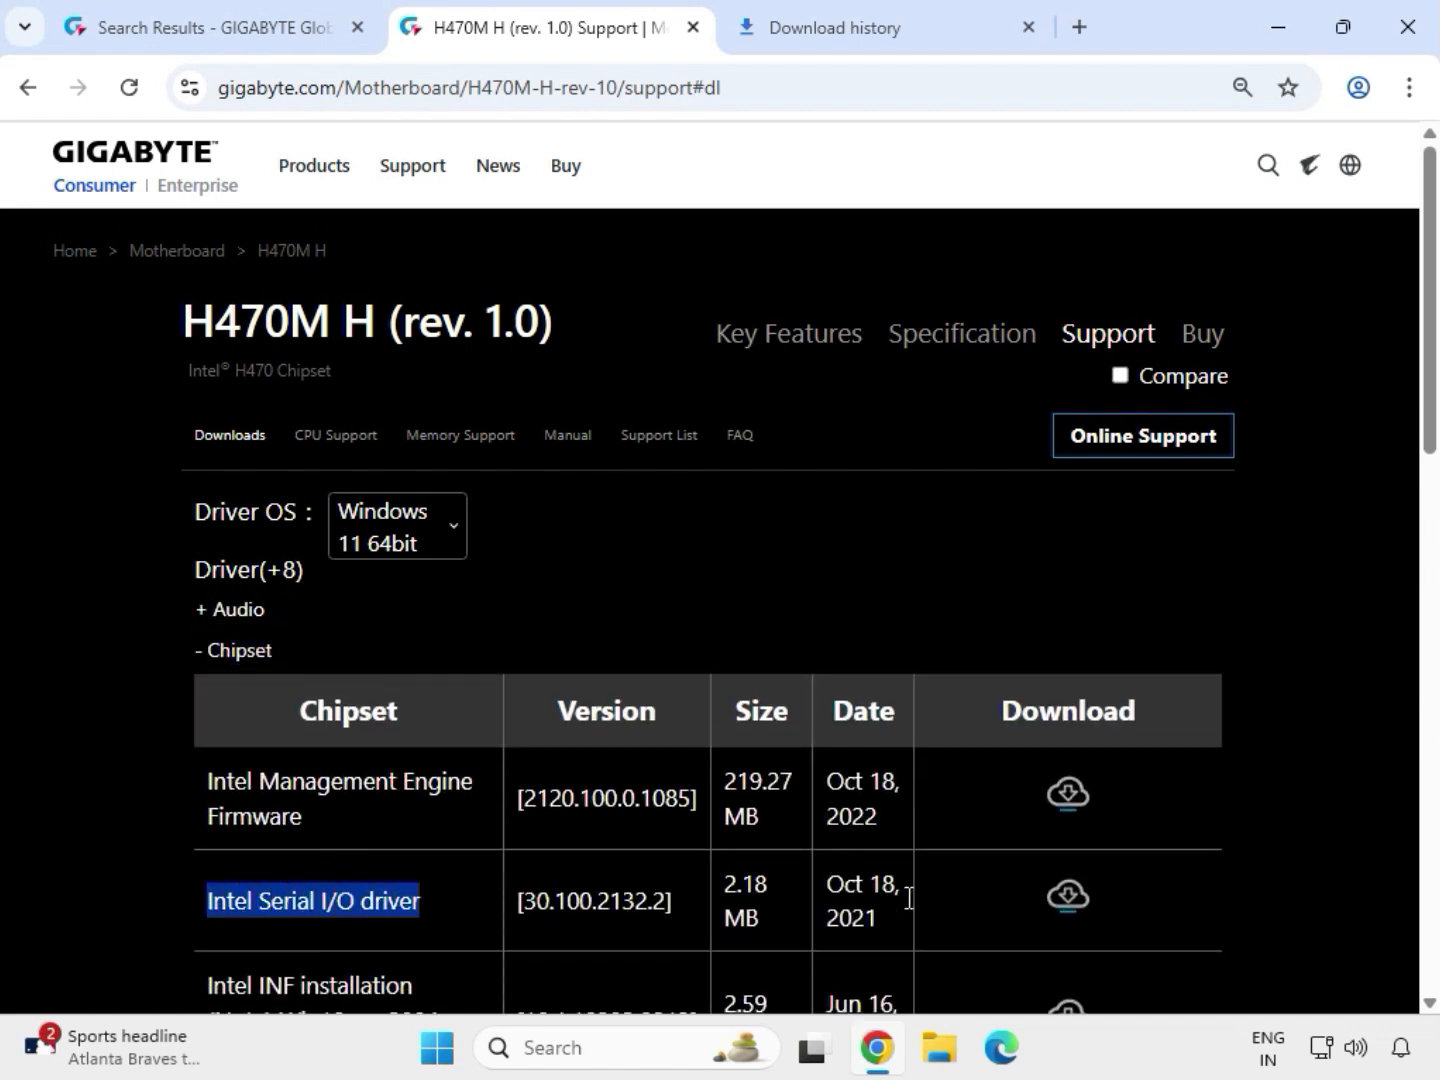
pyautogui.click(1042, 912)
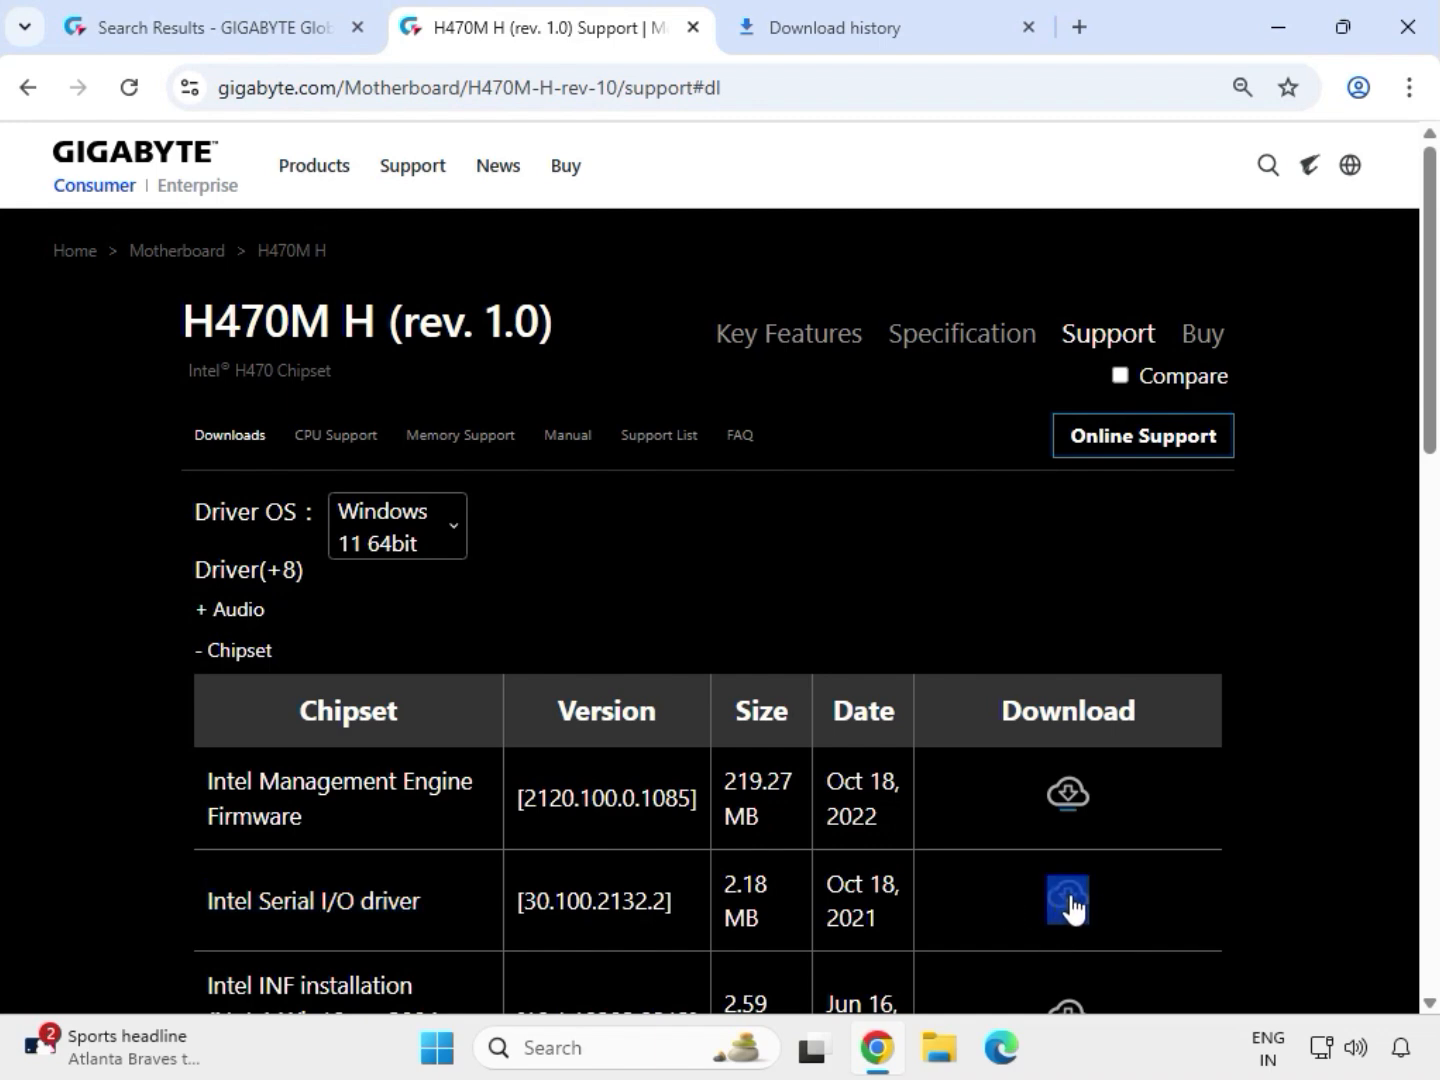
pyautogui.click(1070, 903)
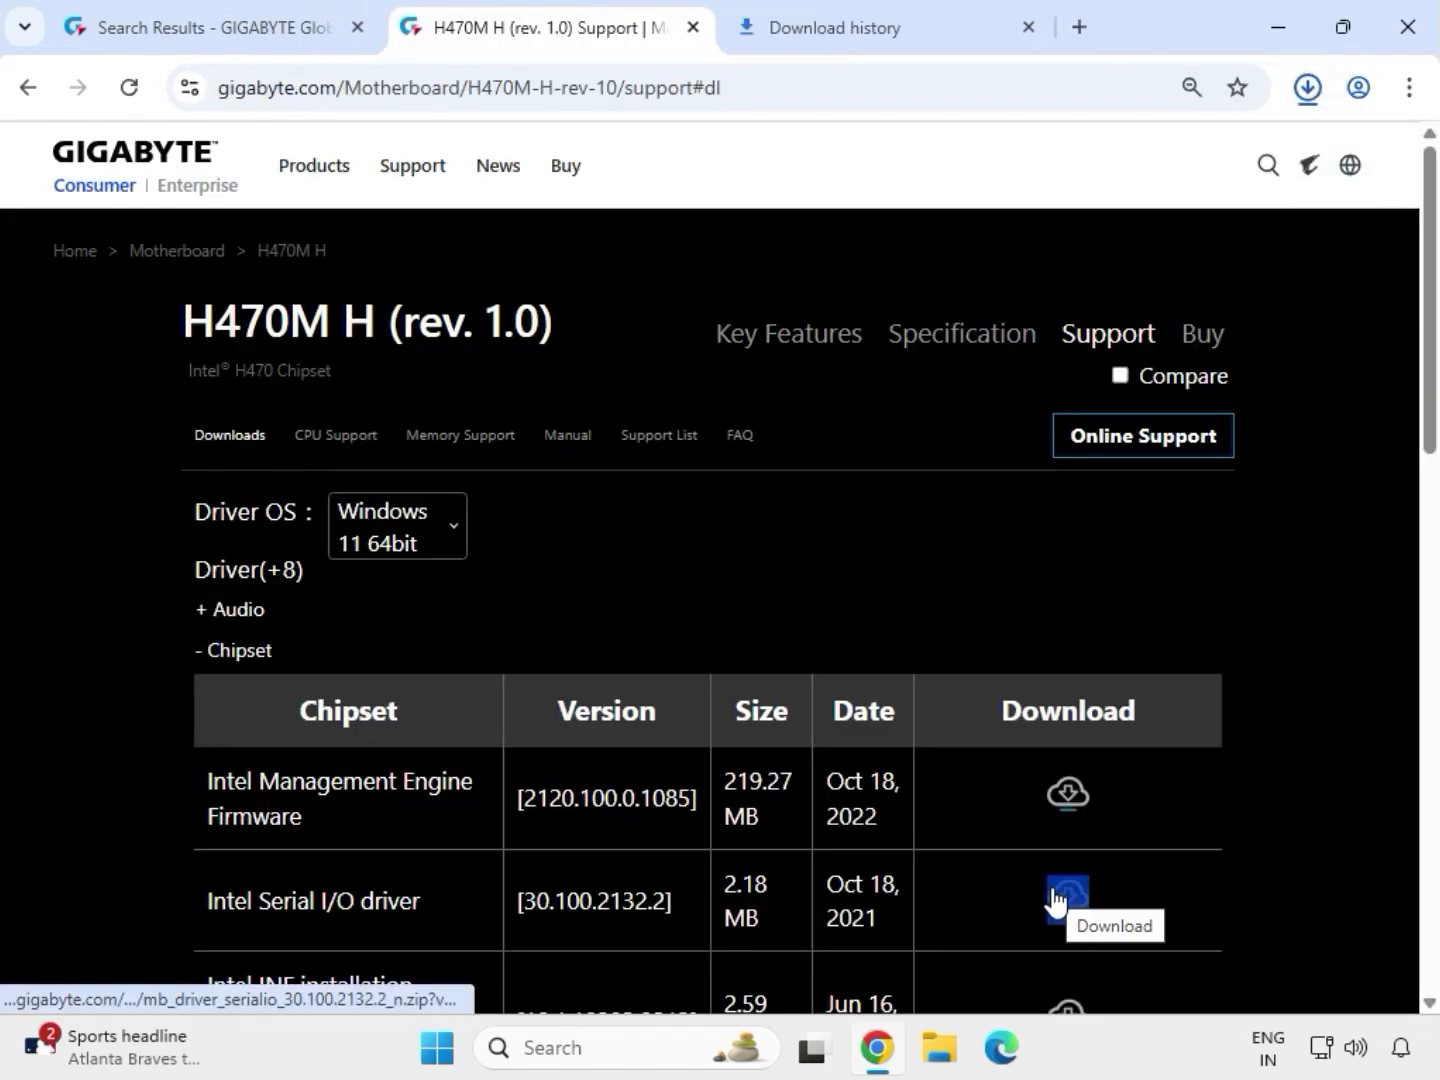
# Download the Realtek LAN Driver, version 10.050.0901.2021, from the LAN drivers
pyautogui.scroll(-1, 1054, 900)
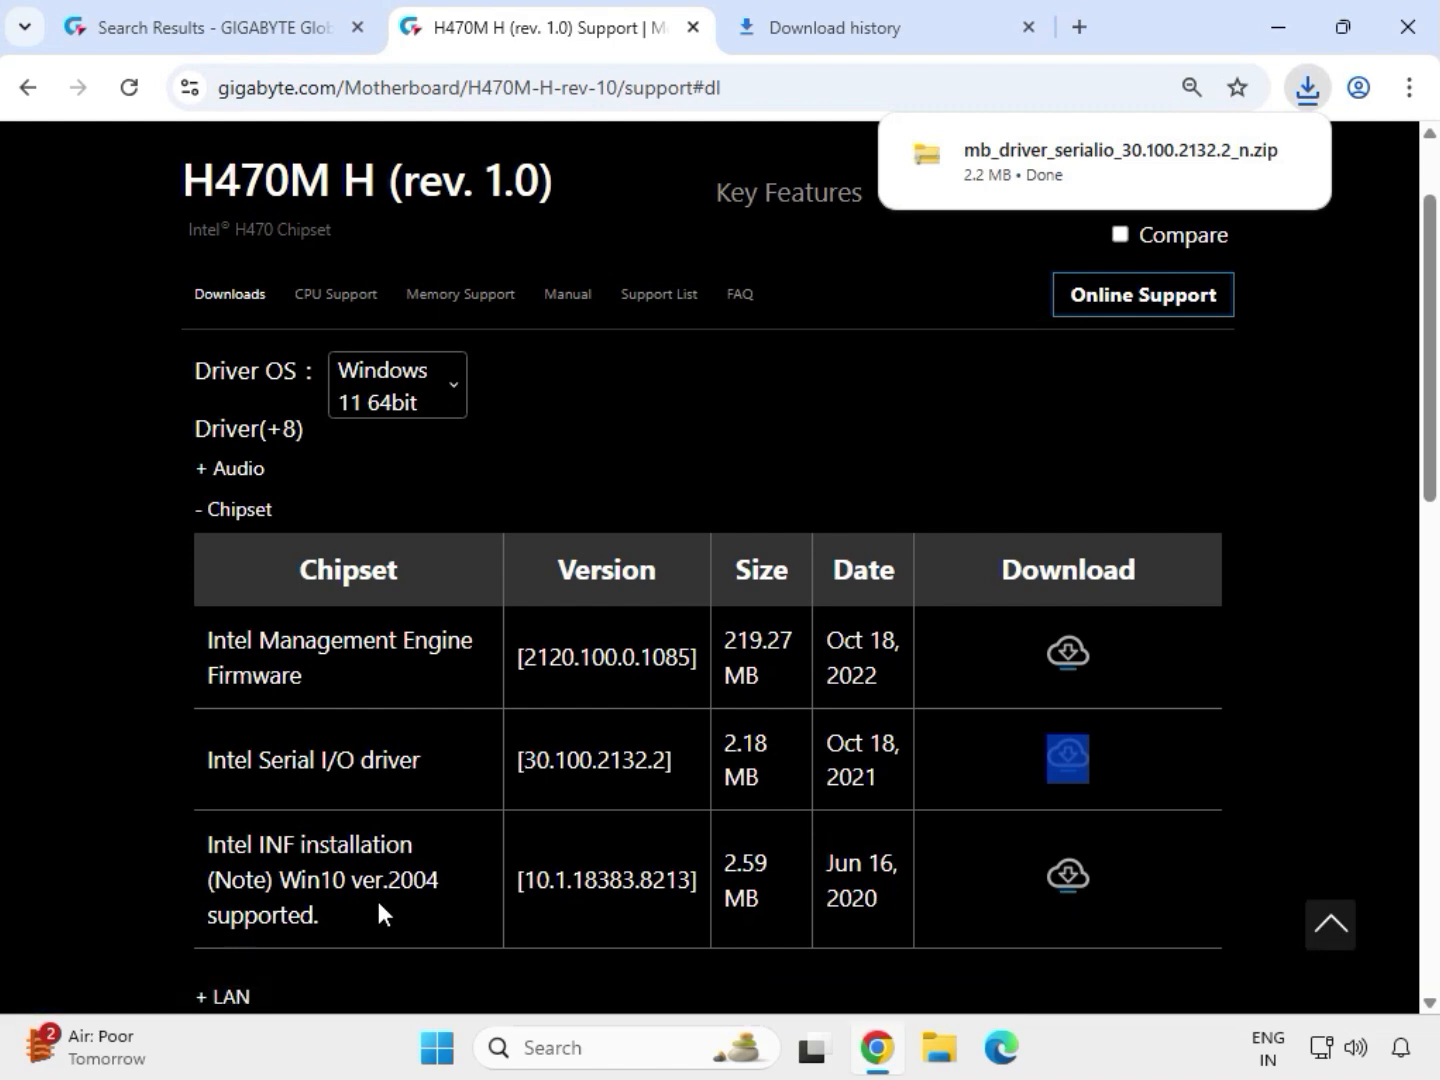
pyautogui.scroll(-2, 376, 896)
pyautogui.click(238, 761)
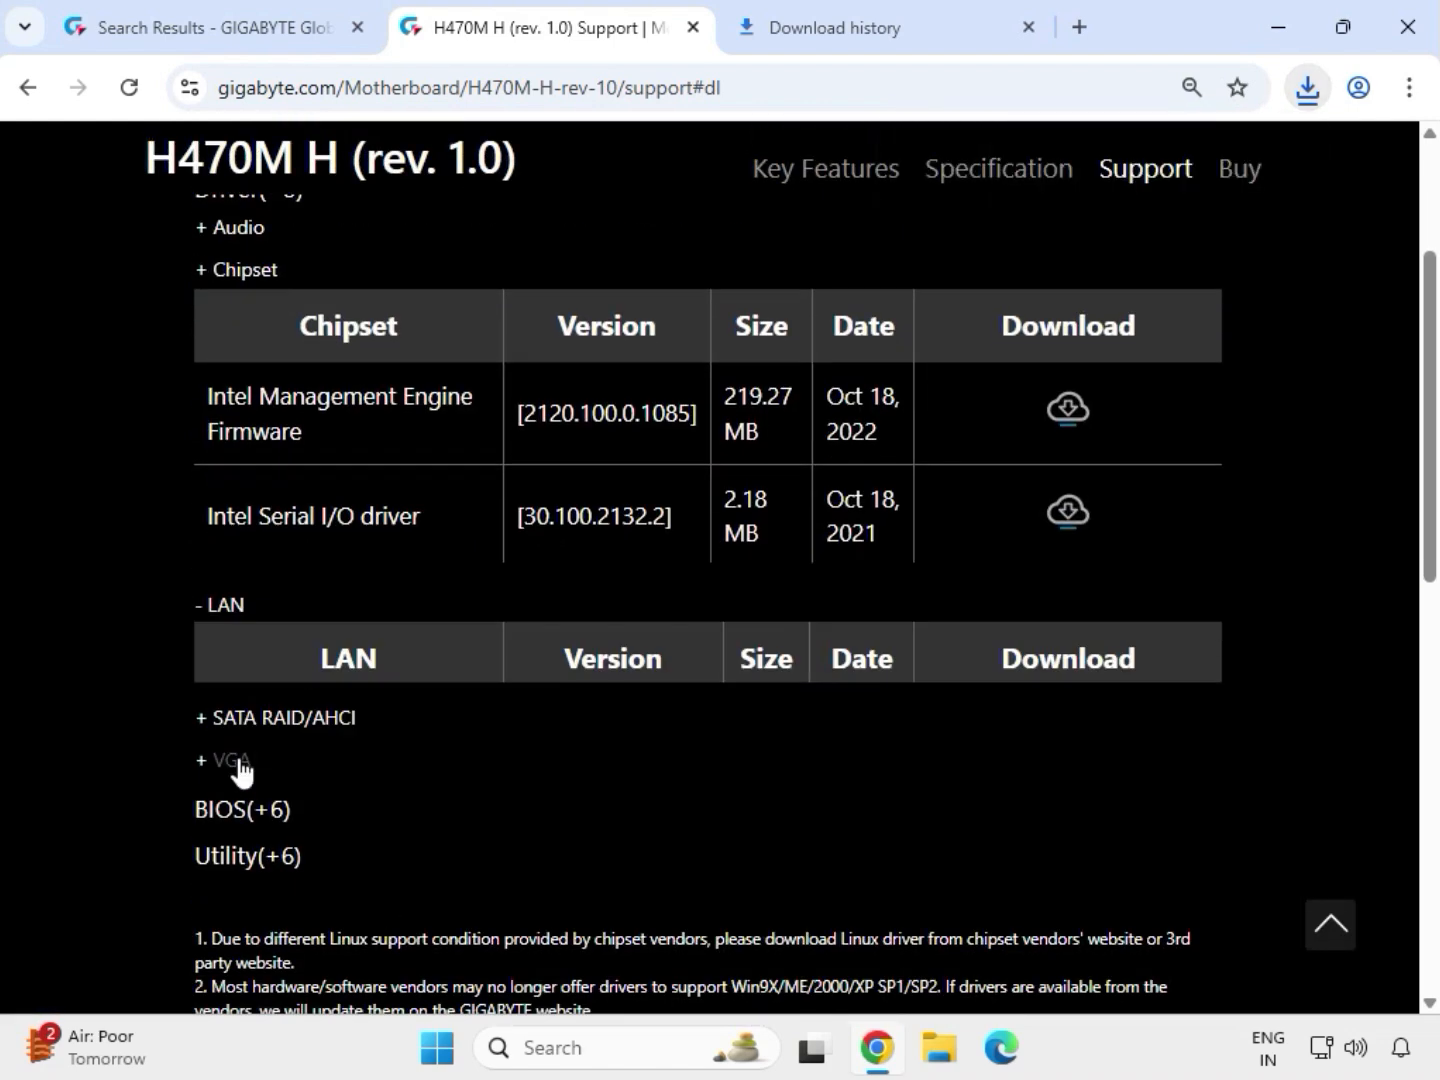
pyautogui.scroll(1, 225, 700)
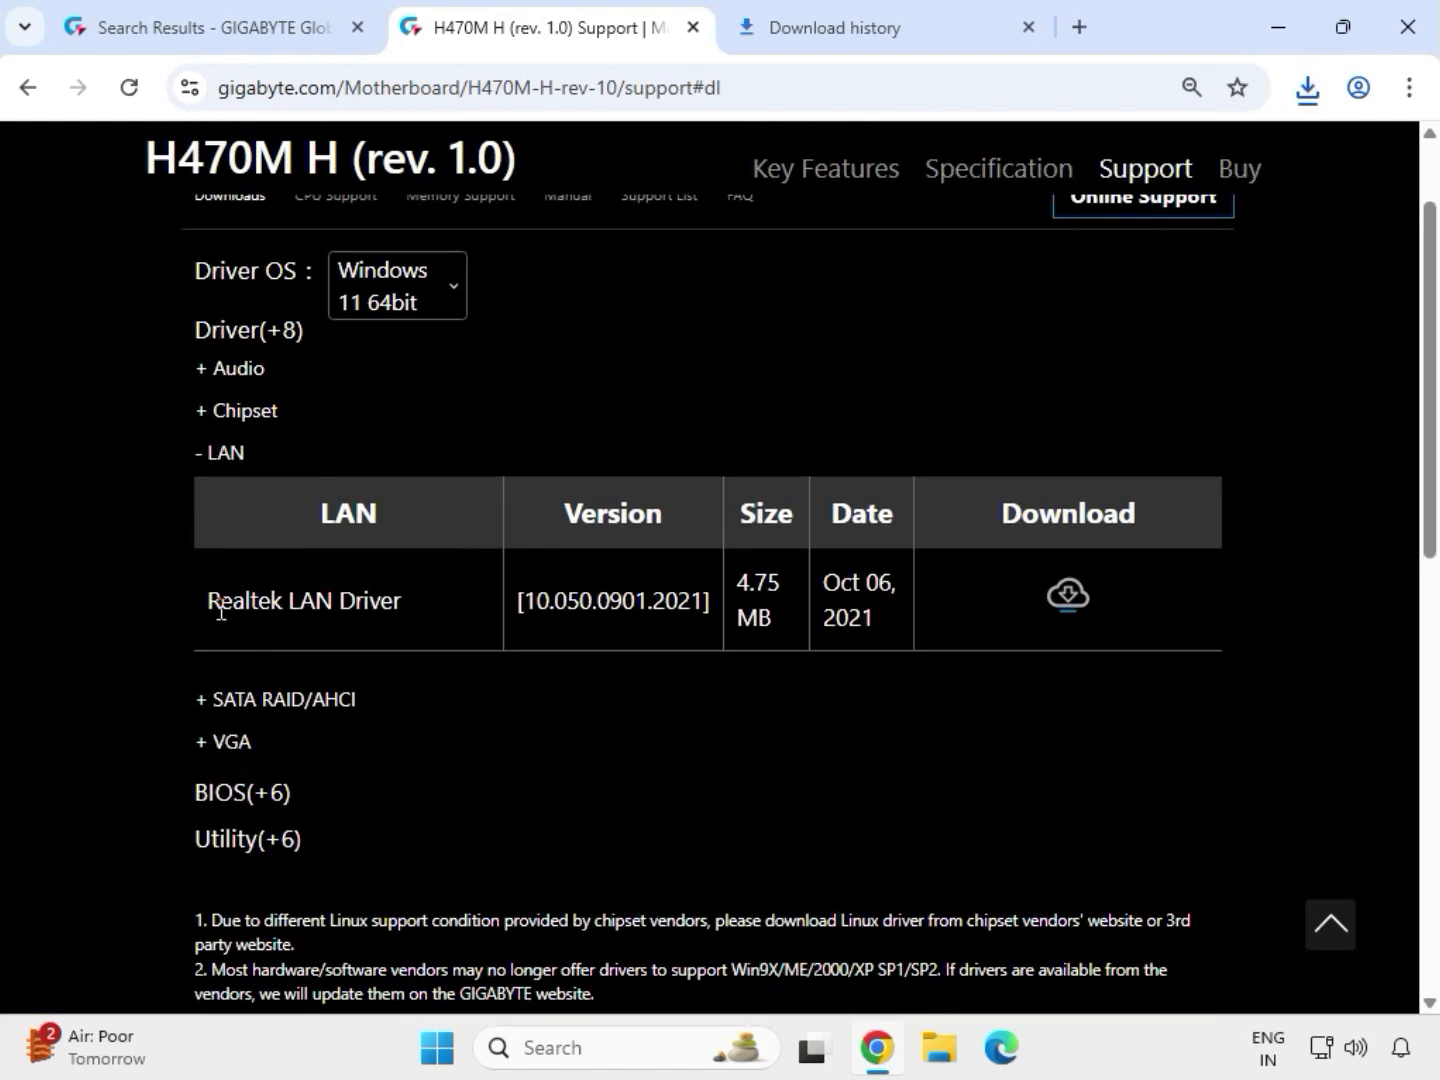
pyautogui.moveTo(207, 600); pyautogui.dragTo(405, 598)
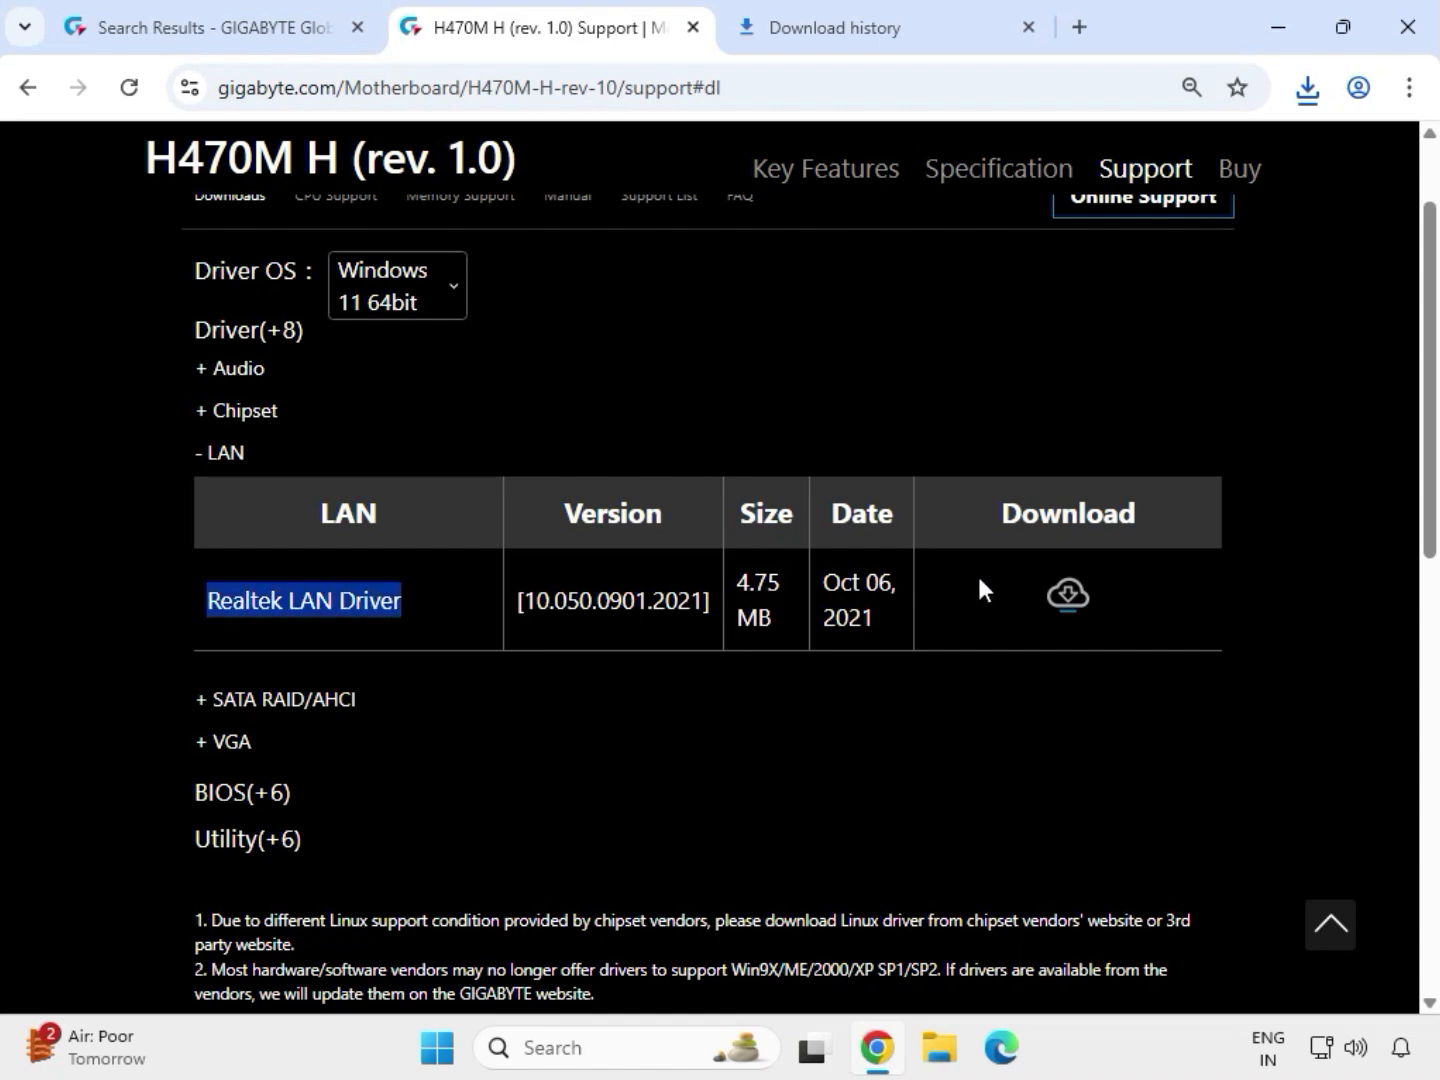
pyautogui.click(1068, 597)
pyautogui.click(1050, 595)
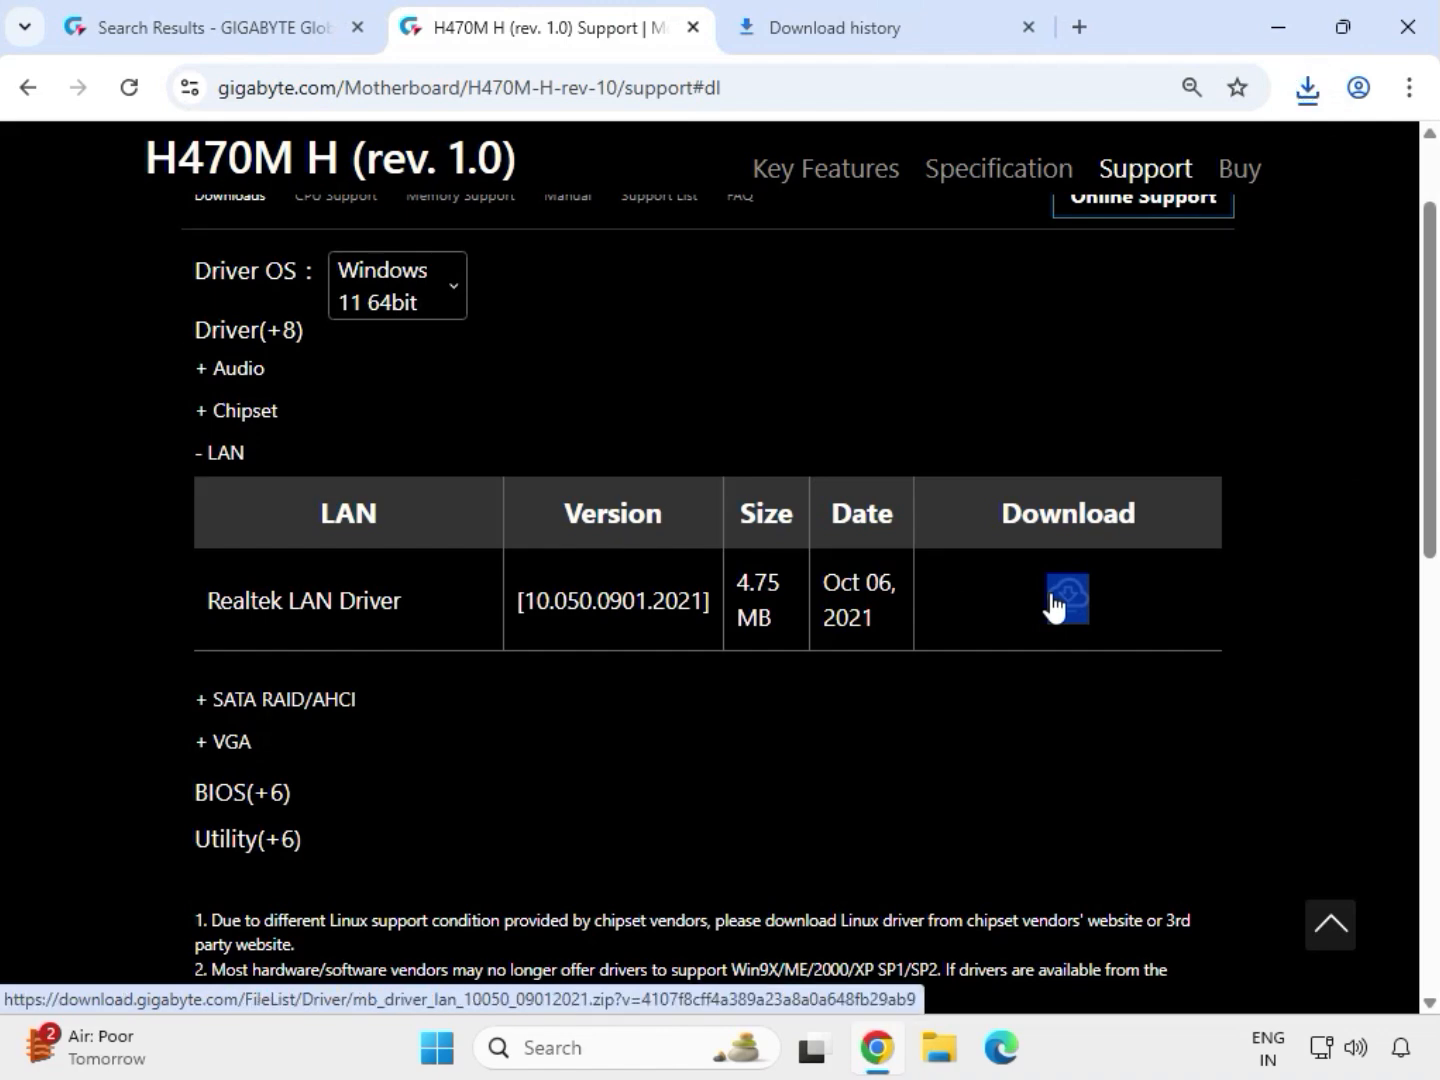
# Download the Intel Graphics Driver, version 30.0.101.1273, from the VGA drivers
pyautogui.doubleClick(226, 741)
pyautogui.moveTo(245, 688); pyautogui.dragTo(414, 698)
pyautogui.moveTo(1004, 679); pyautogui.dragTo(1093, 679)
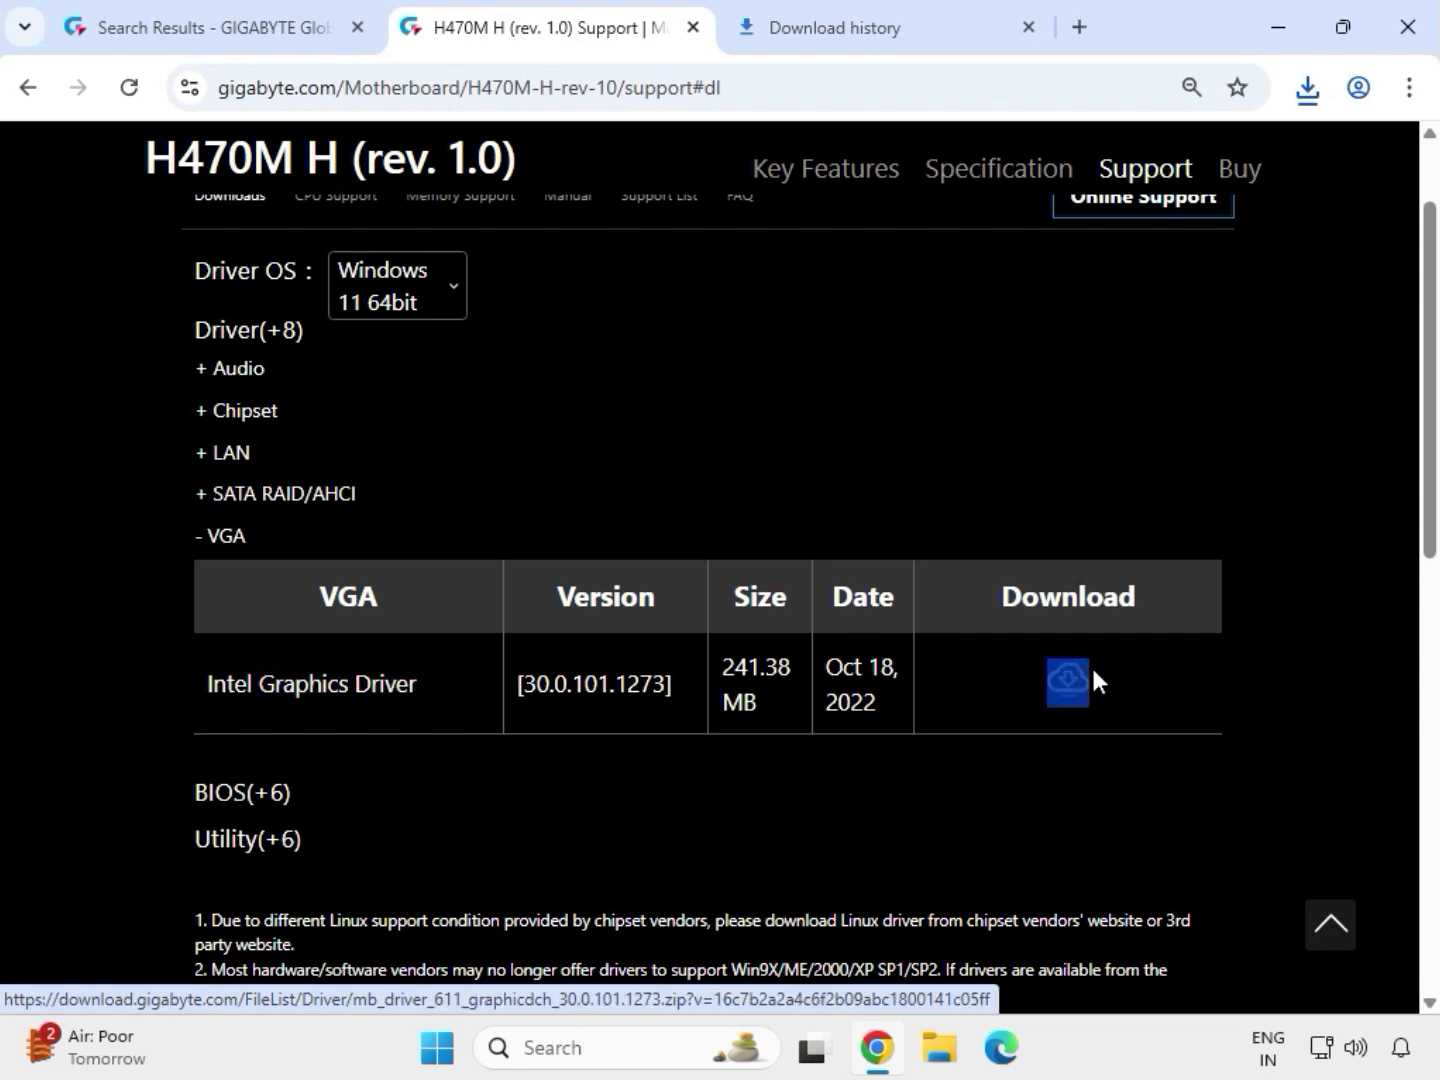
pyautogui.click(1069, 684)
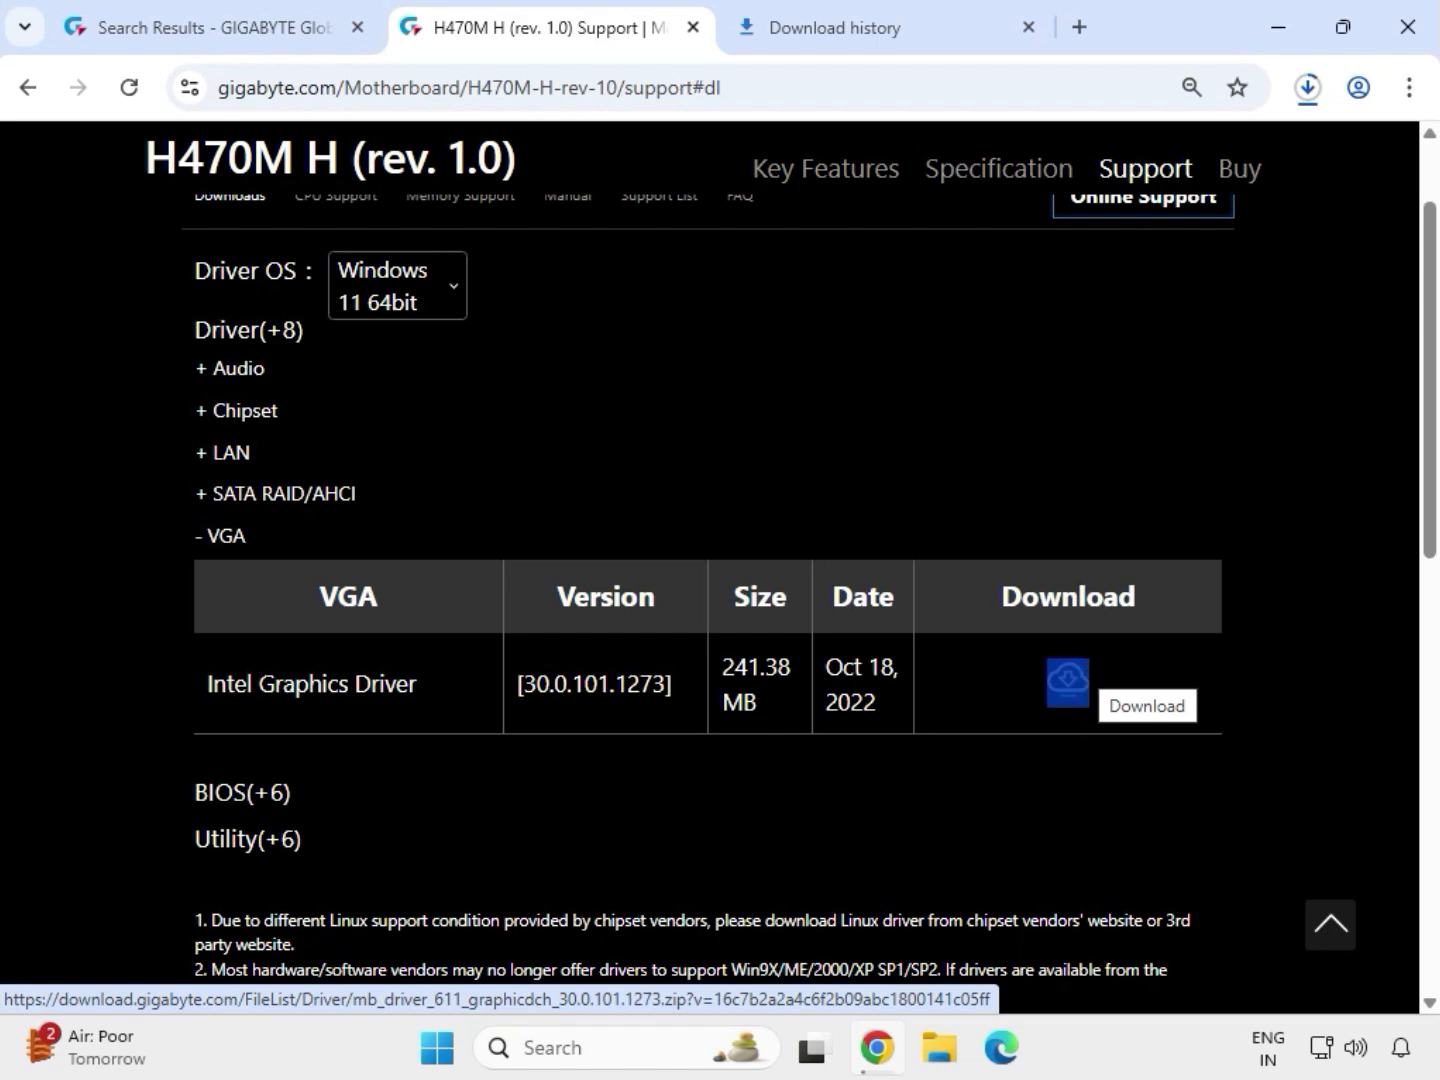
# Check the progress of the driver downloads, then show the downloaded LAN driver archive in its folder in File Explorer
pyautogui.click(1315, 99)
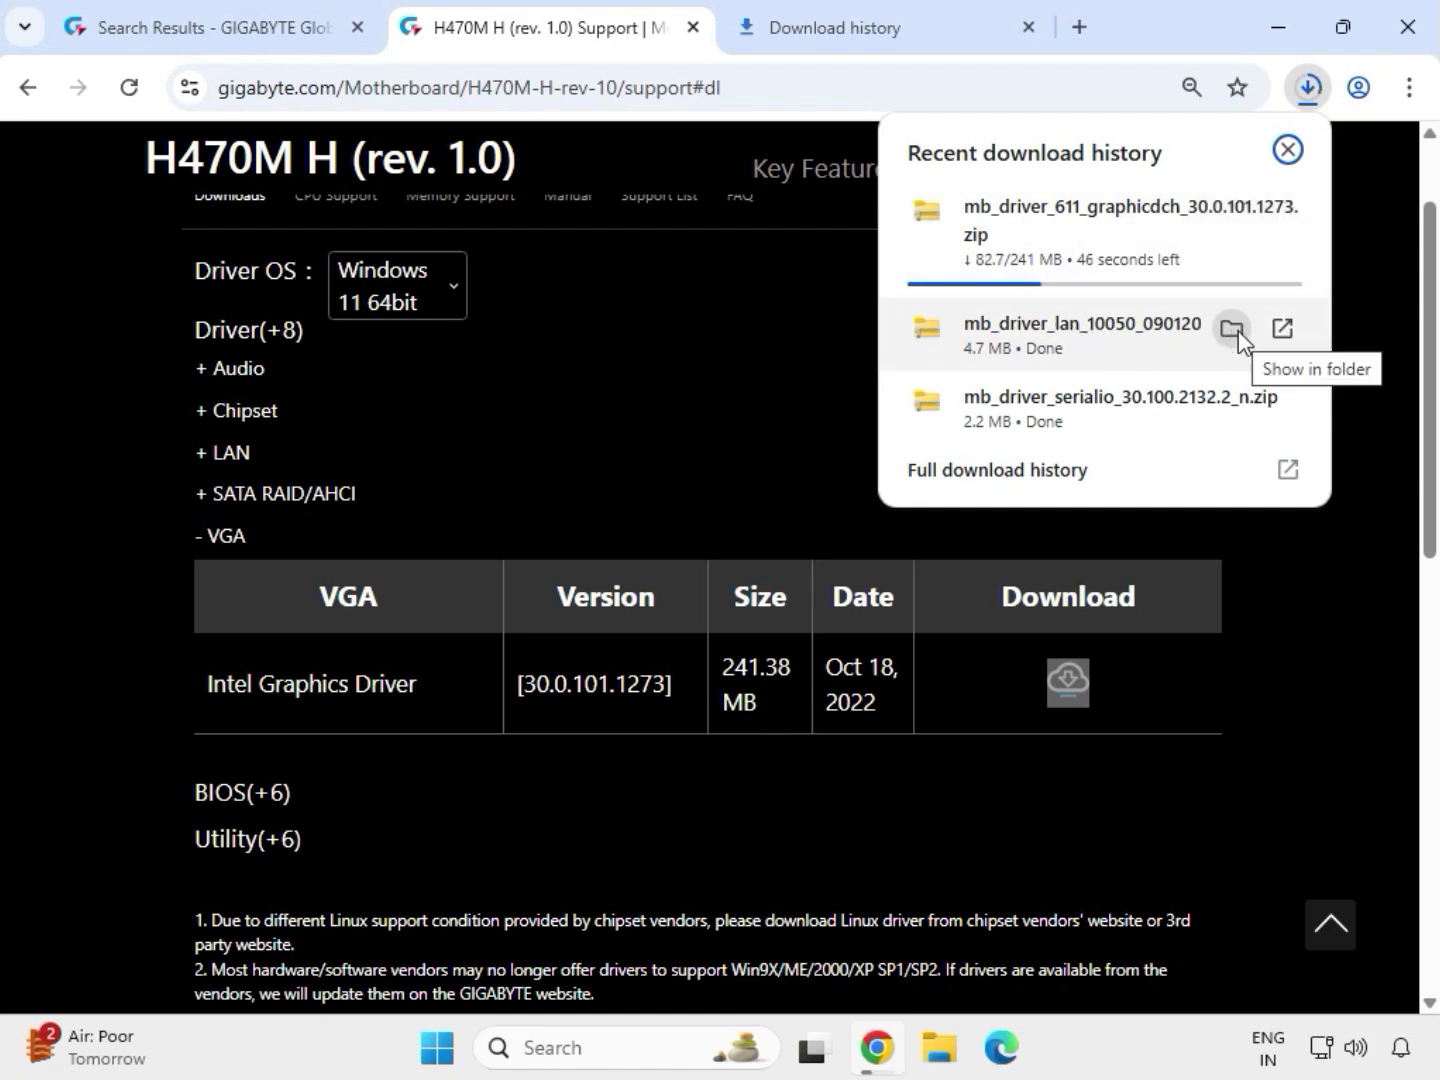
pyautogui.click(246, 456)
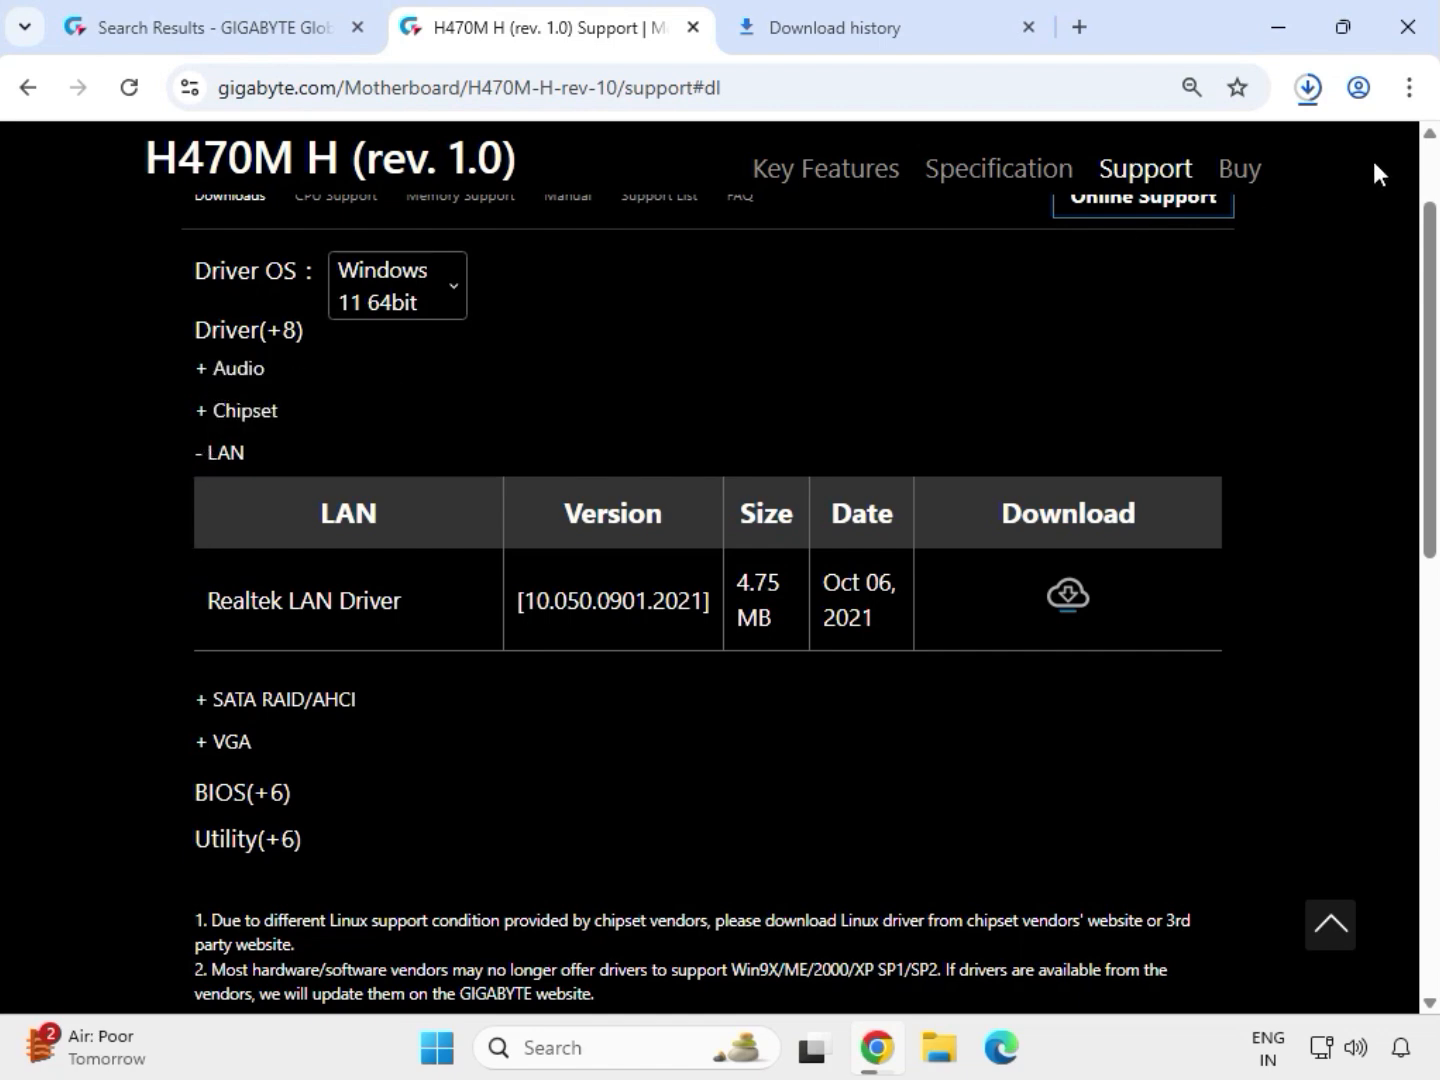
pyautogui.click(805, 39)
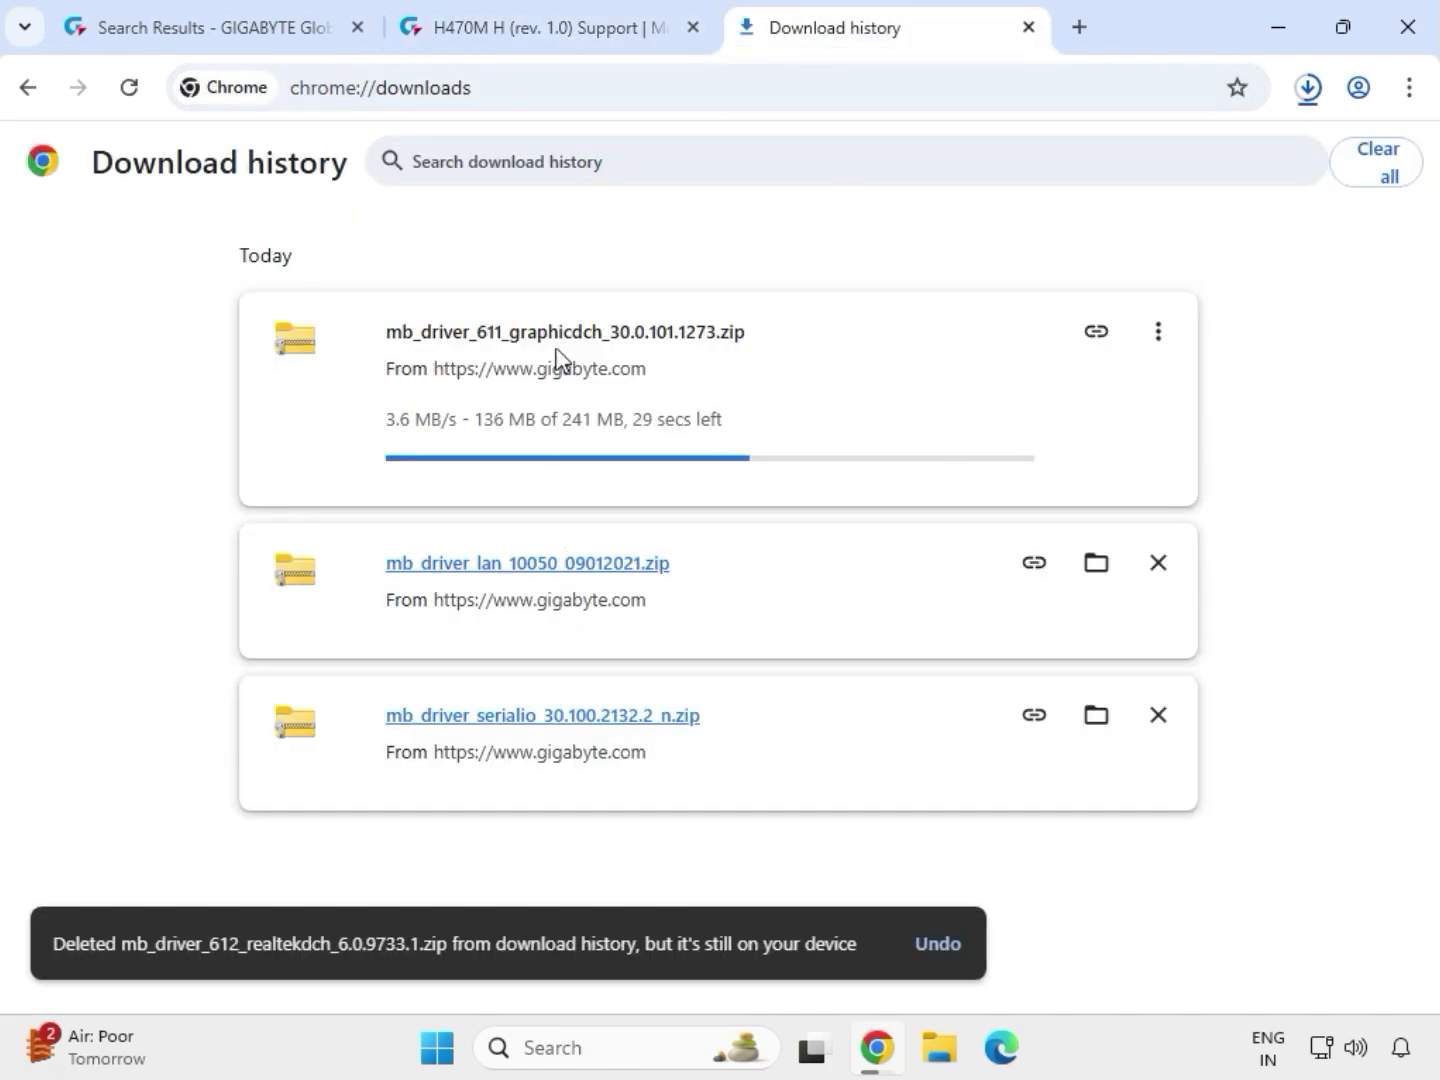
pyautogui.click(536, 28)
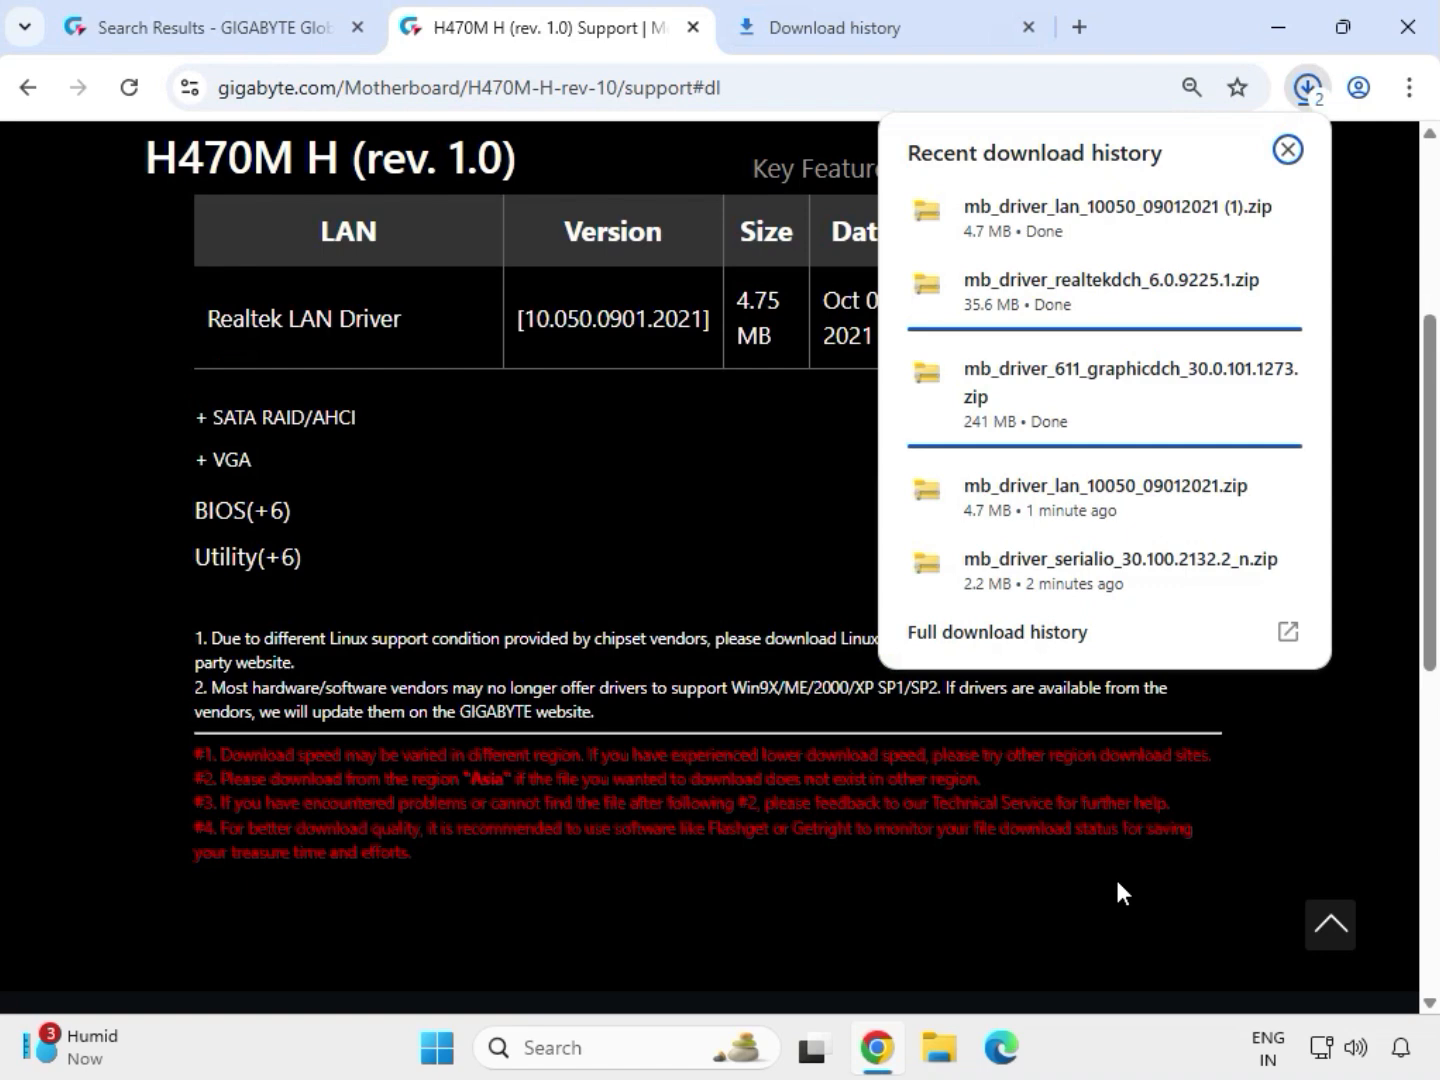
pyautogui.moveTo(1249, 499)
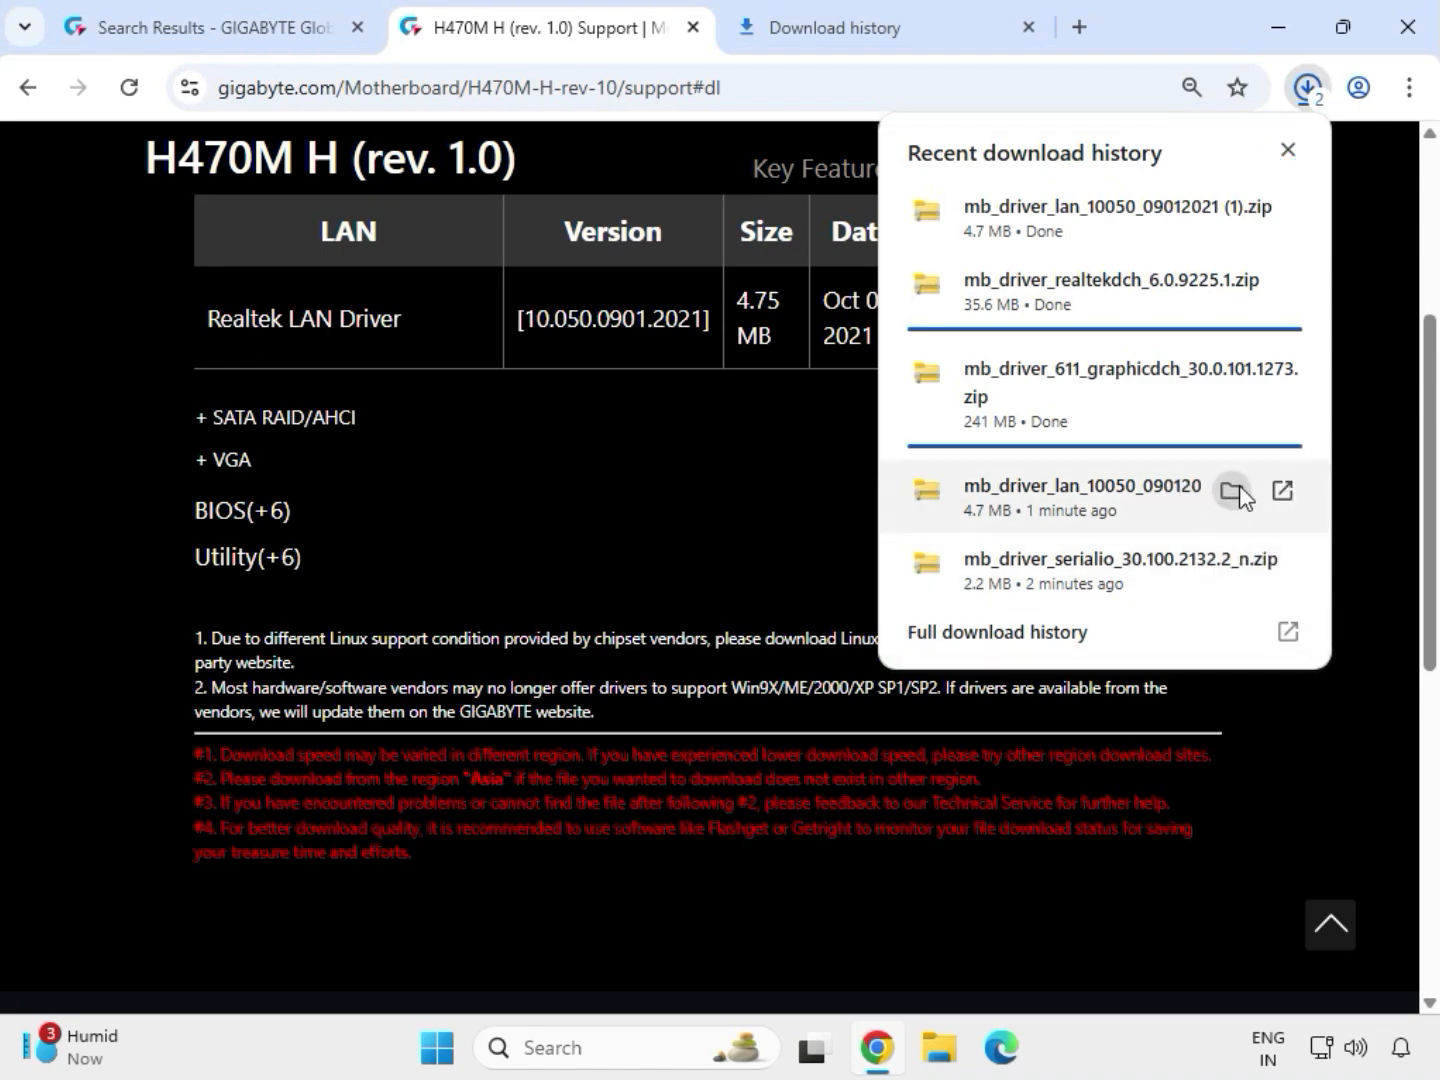
pyautogui.click(1240, 489)
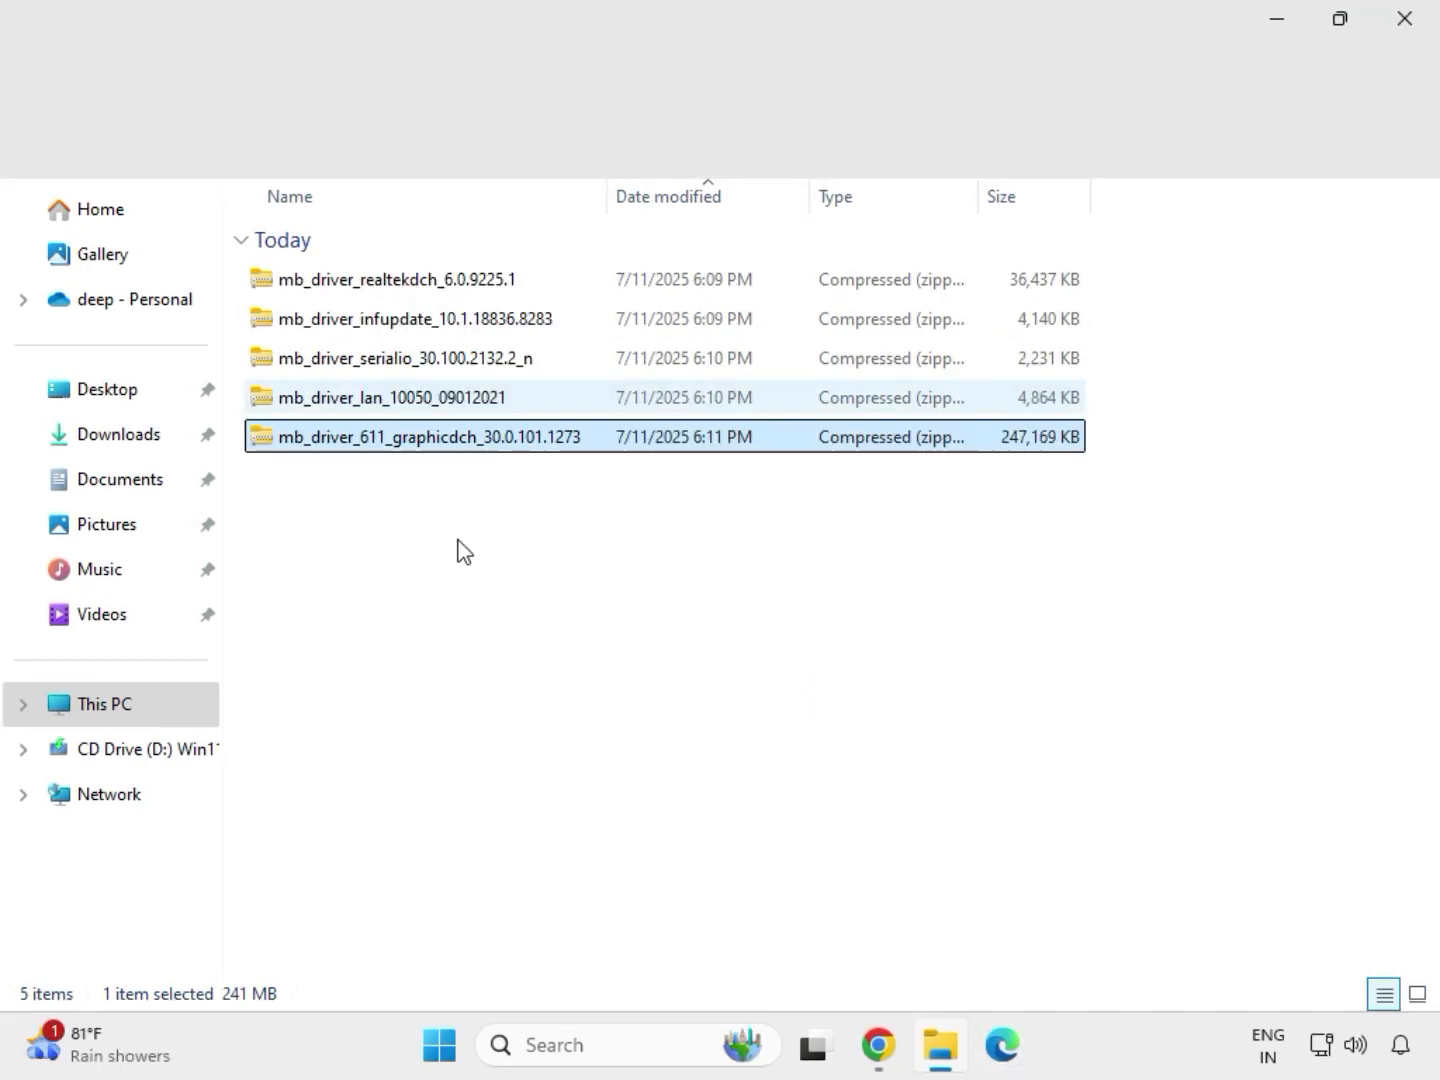
# Extract the mb_driver_611_graphicdch_30.0.101.1273 archive to its proposed folder in Downloads and close the extracted folder's window
pyautogui.moveTo(518, 475); pyautogui.dragTo(445, 264)
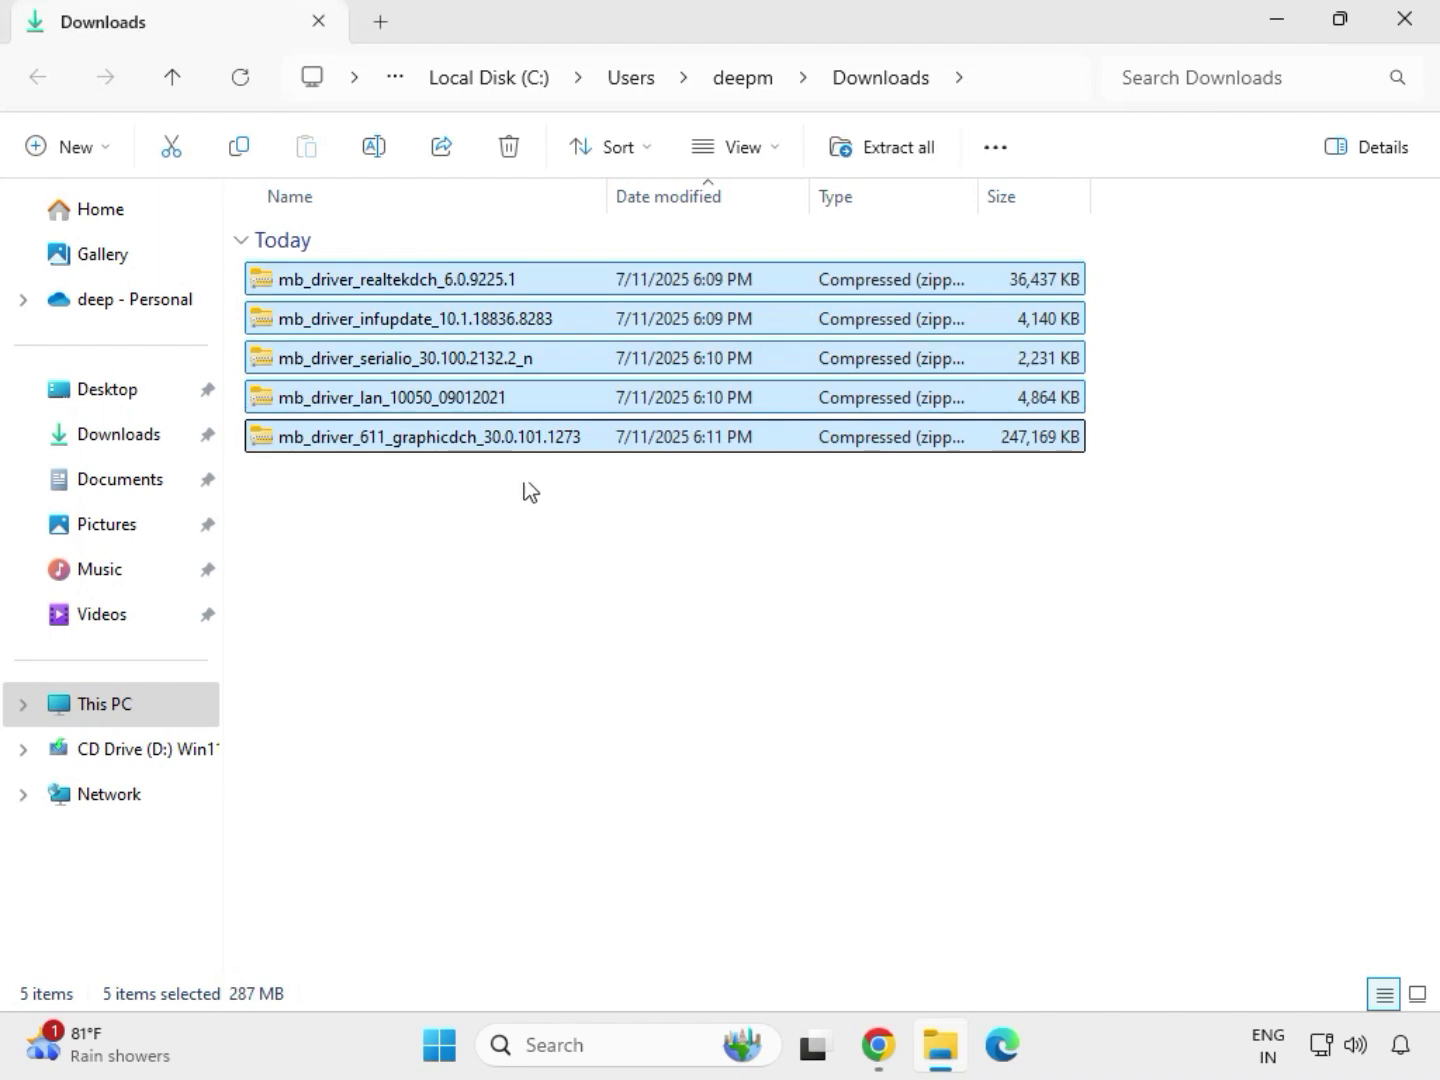
pyautogui.click(502, 440)
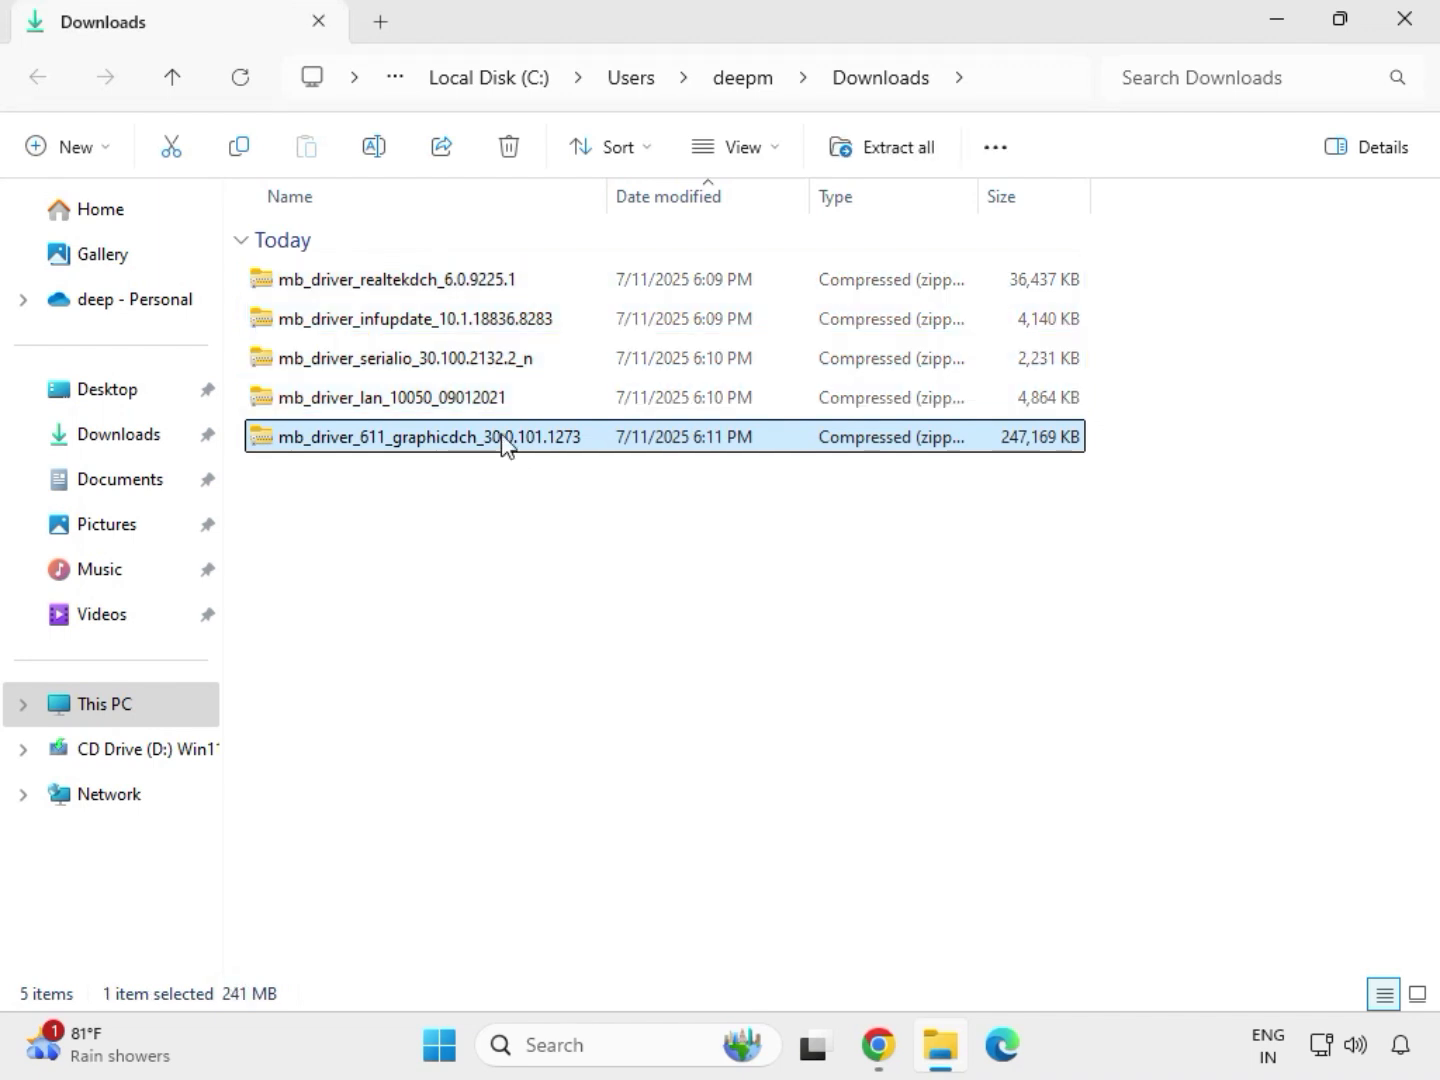
pyautogui.rightClick(503, 439)
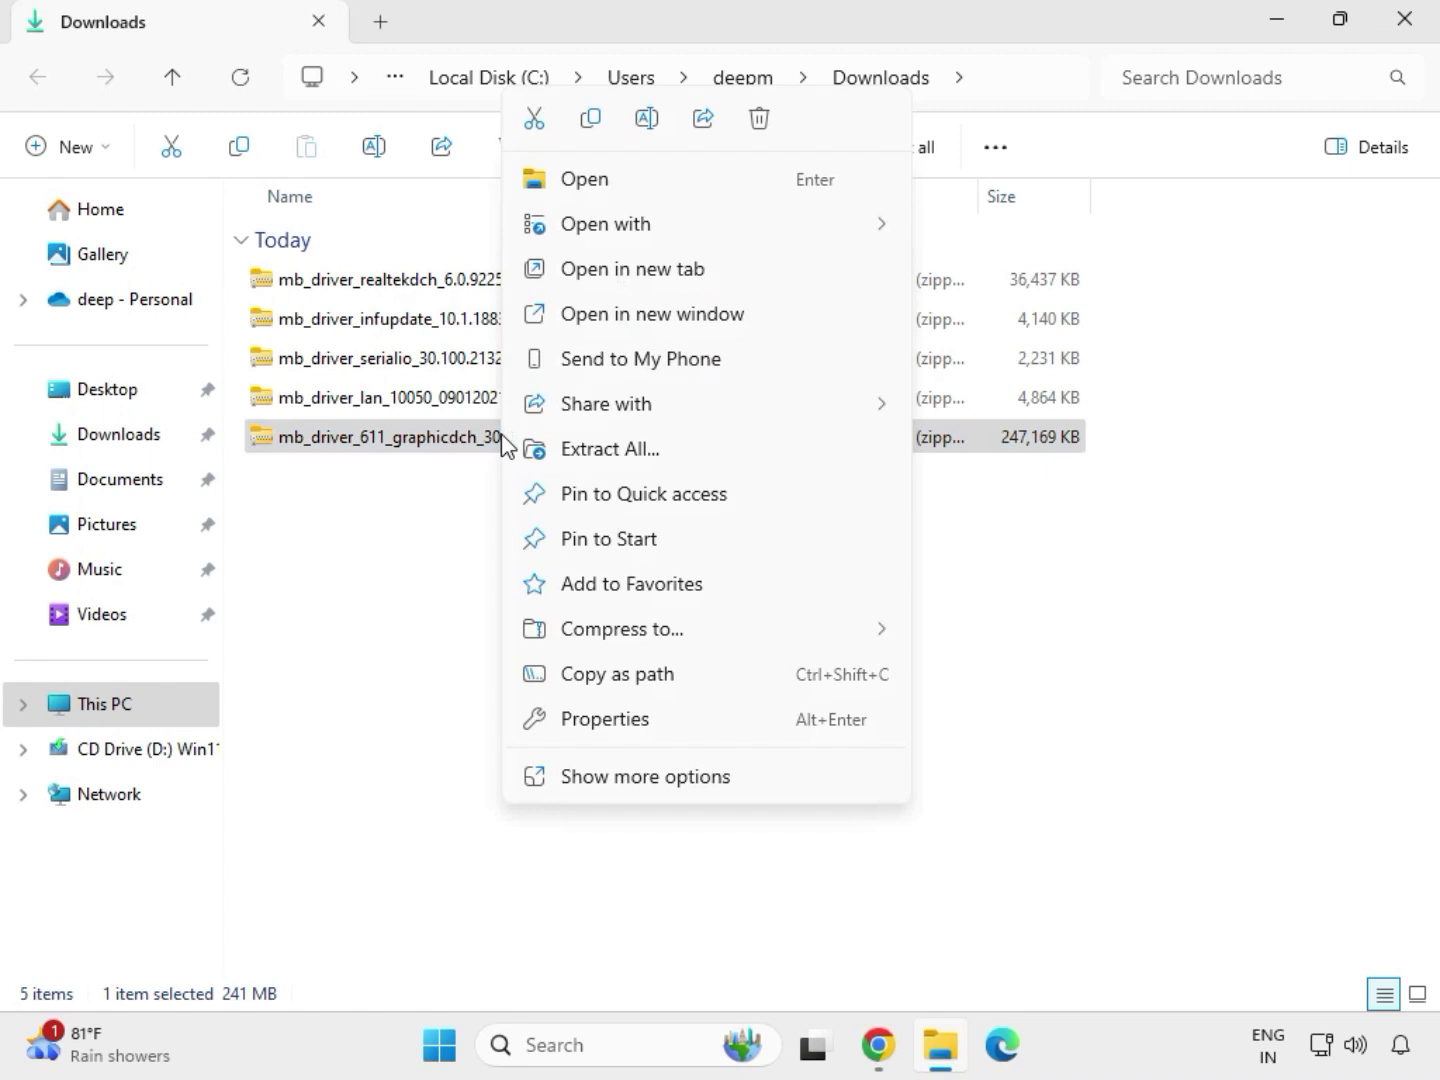
pyautogui.click(644, 779)
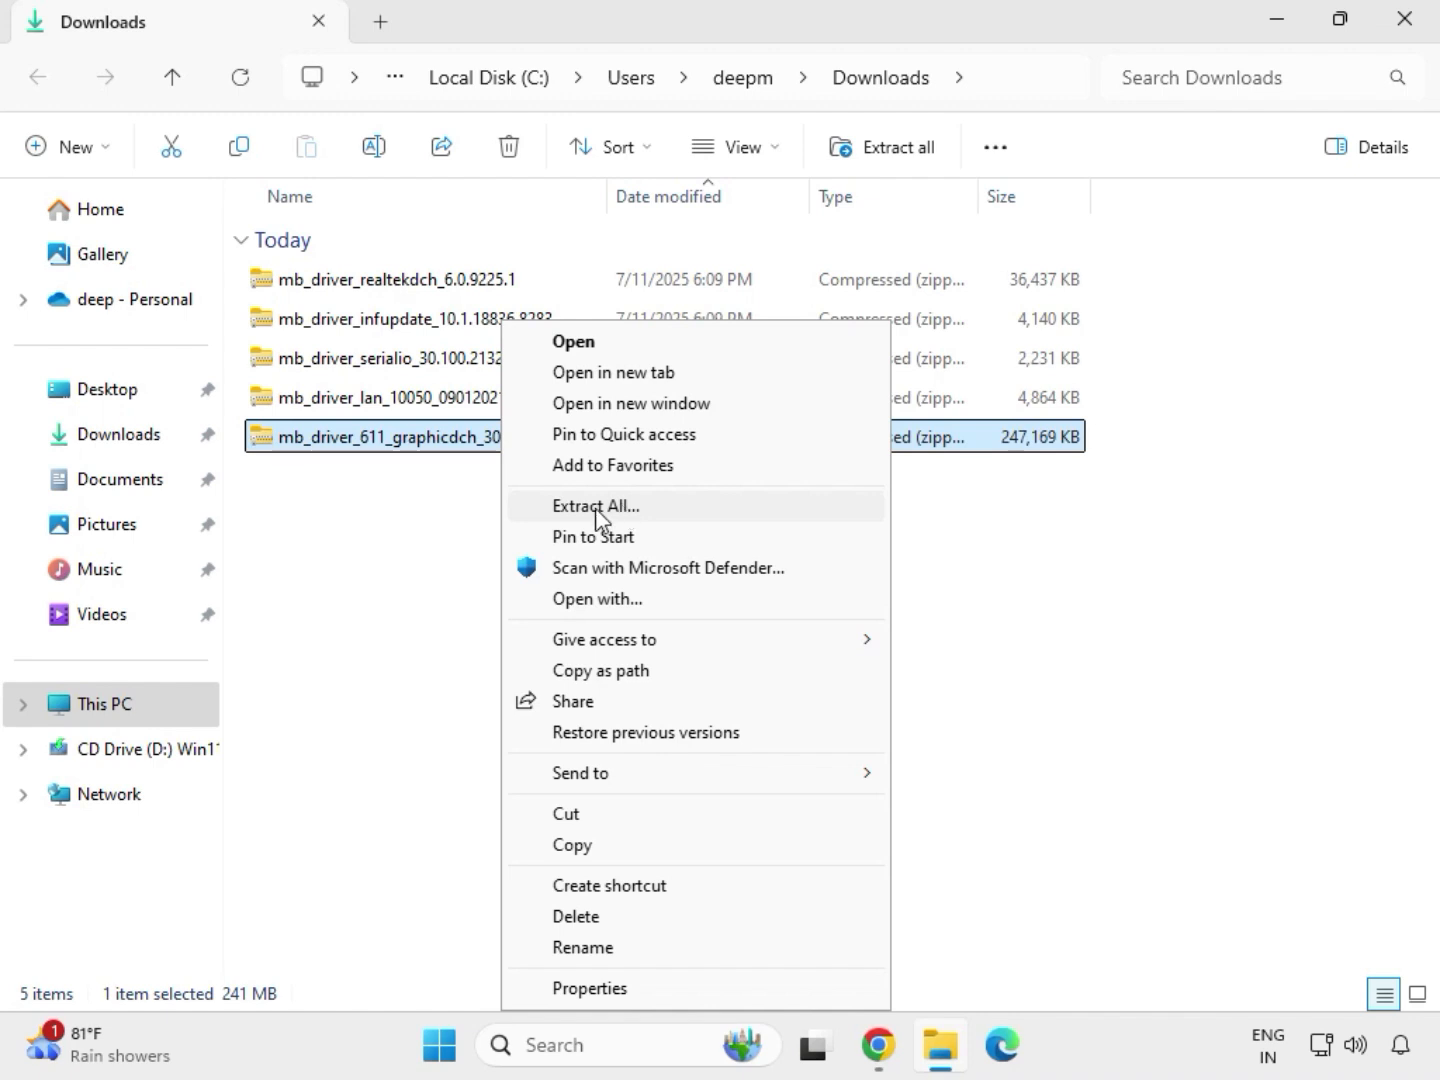
pyautogui.click(608, 509)
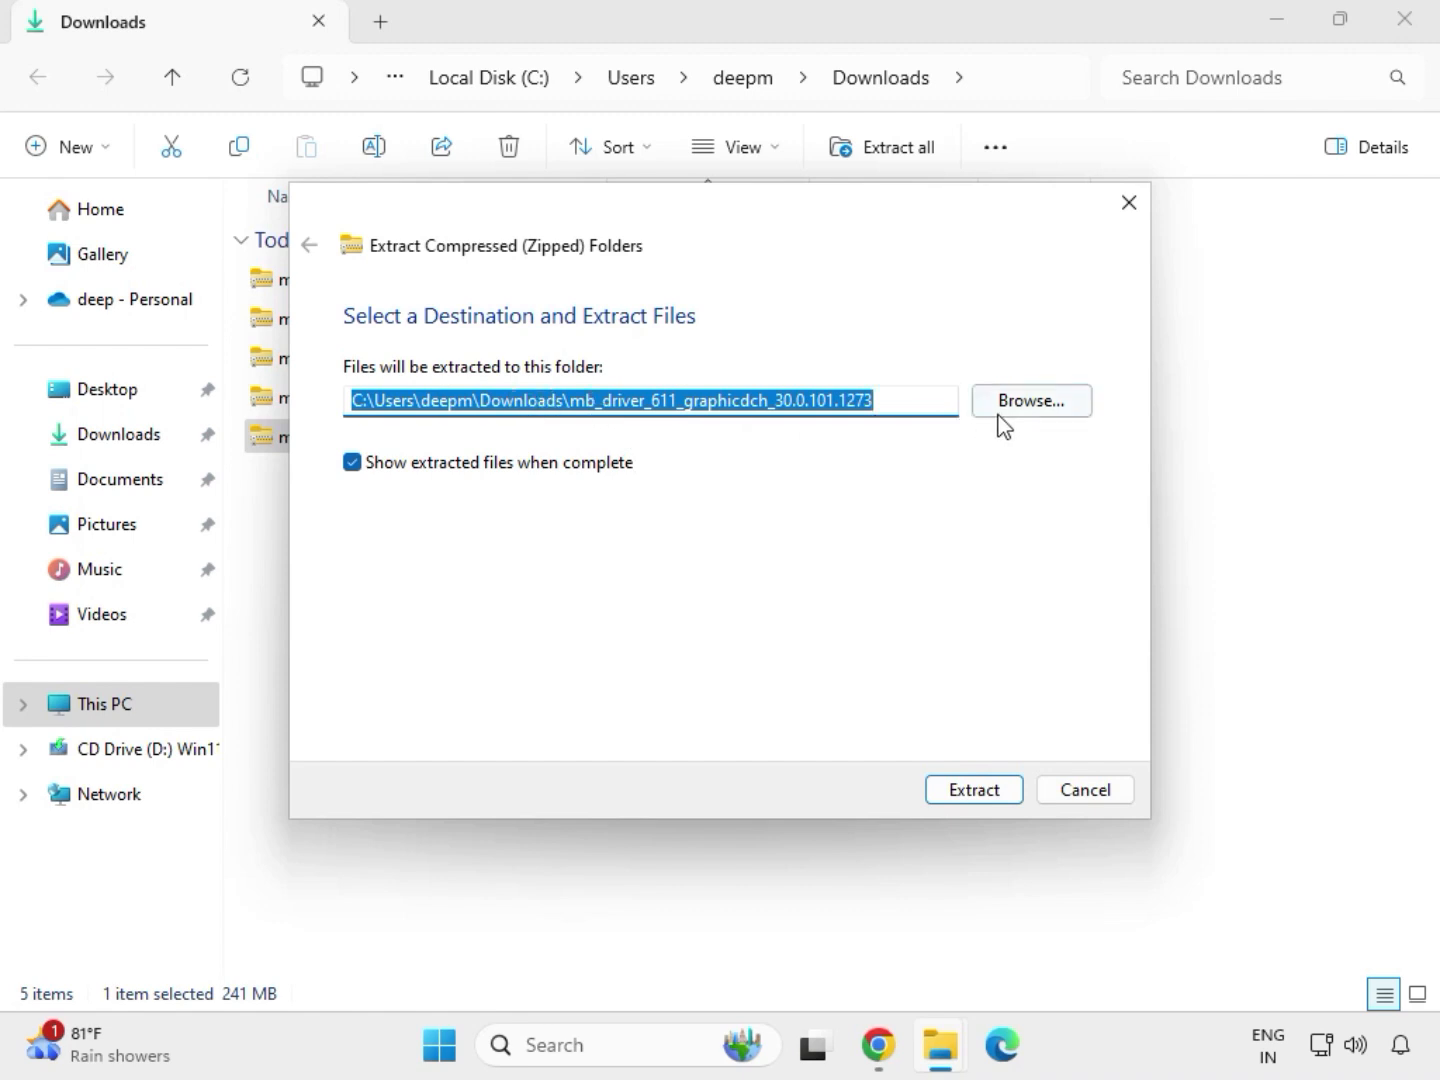
pyautogui.click(982, 797)
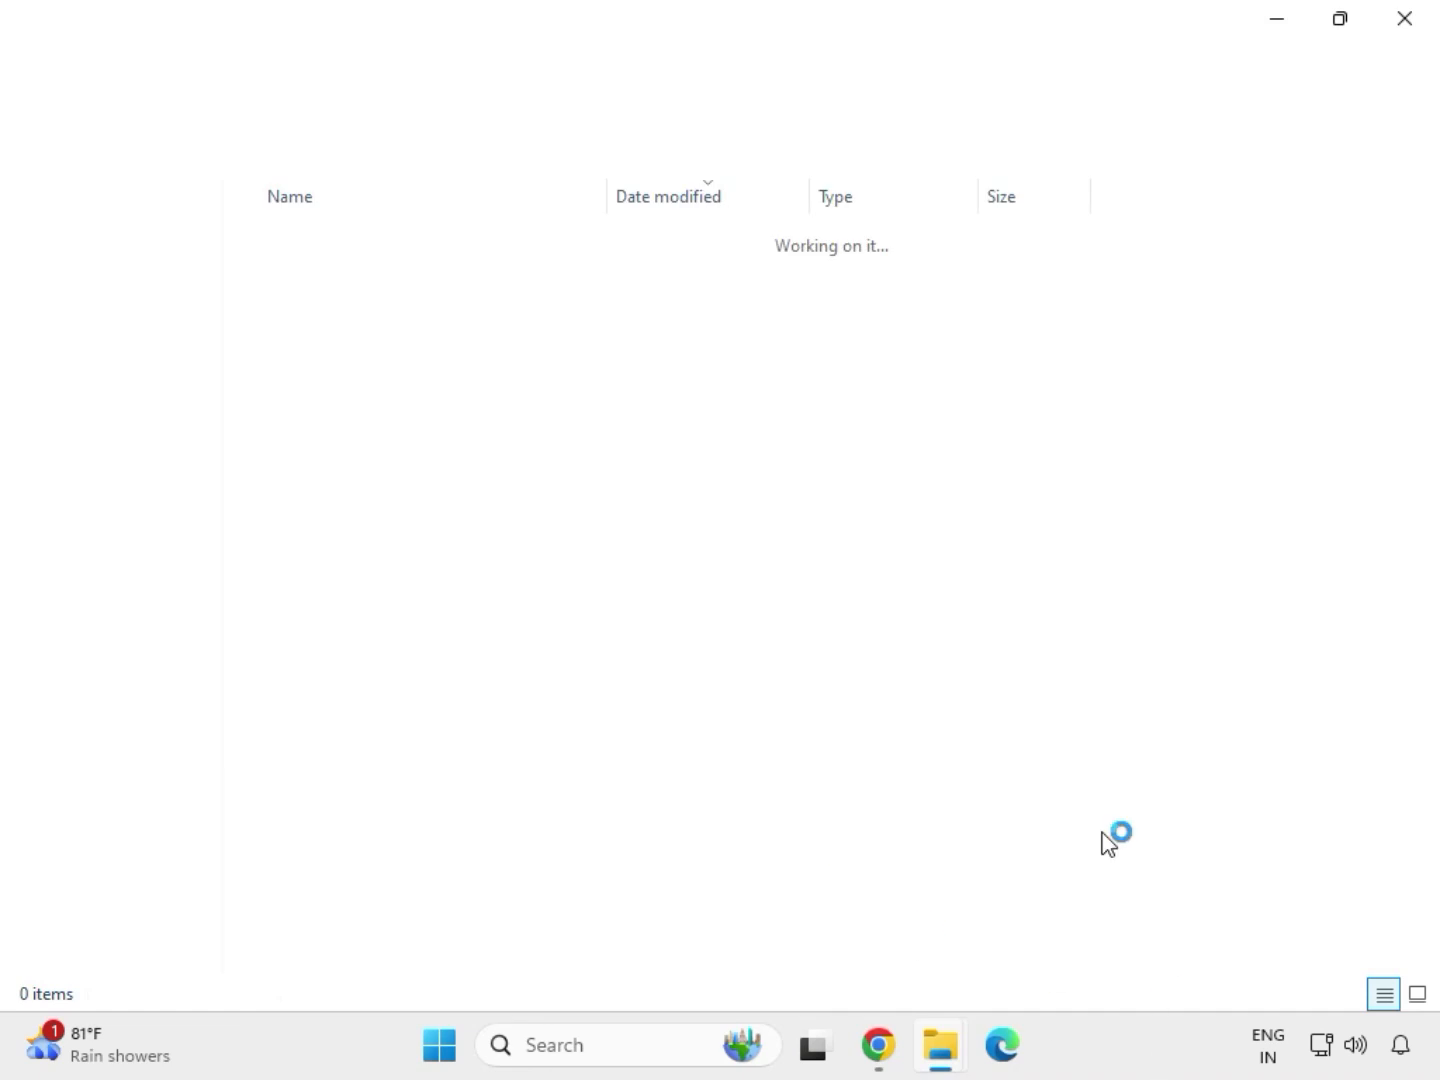
pyautogui.click(1406, 30)
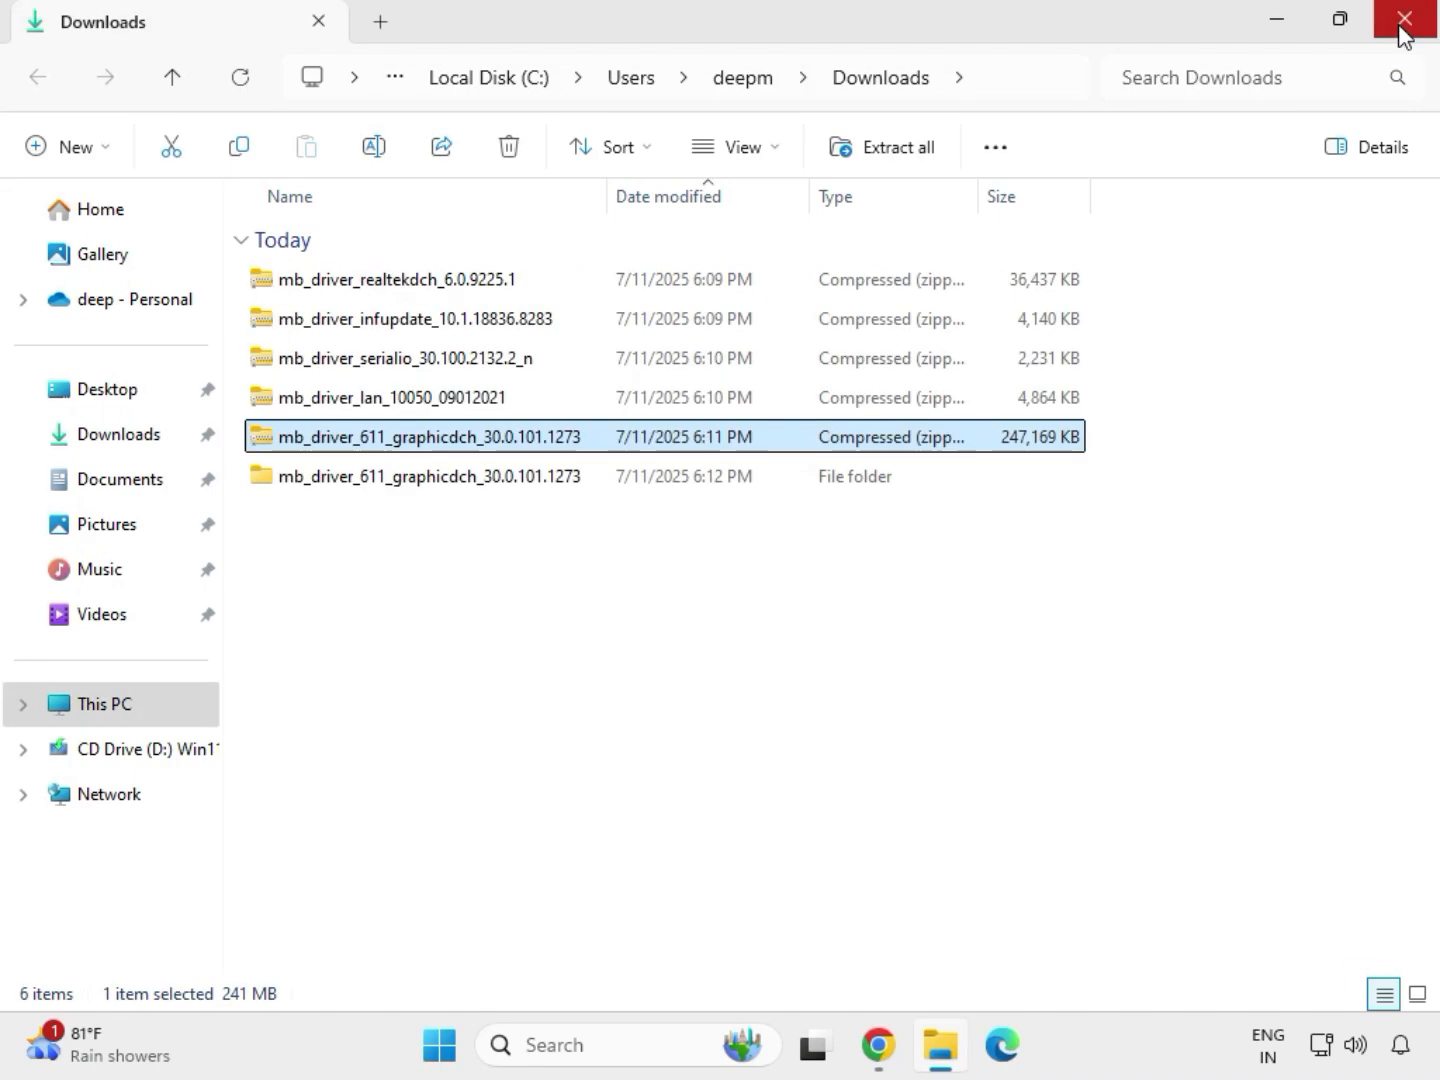
# Extract the mb_driver_lan_10050_09012021 archive to its proposed folder in Downloads and close the extracted folder's window
pyautogui.click(364, 404)
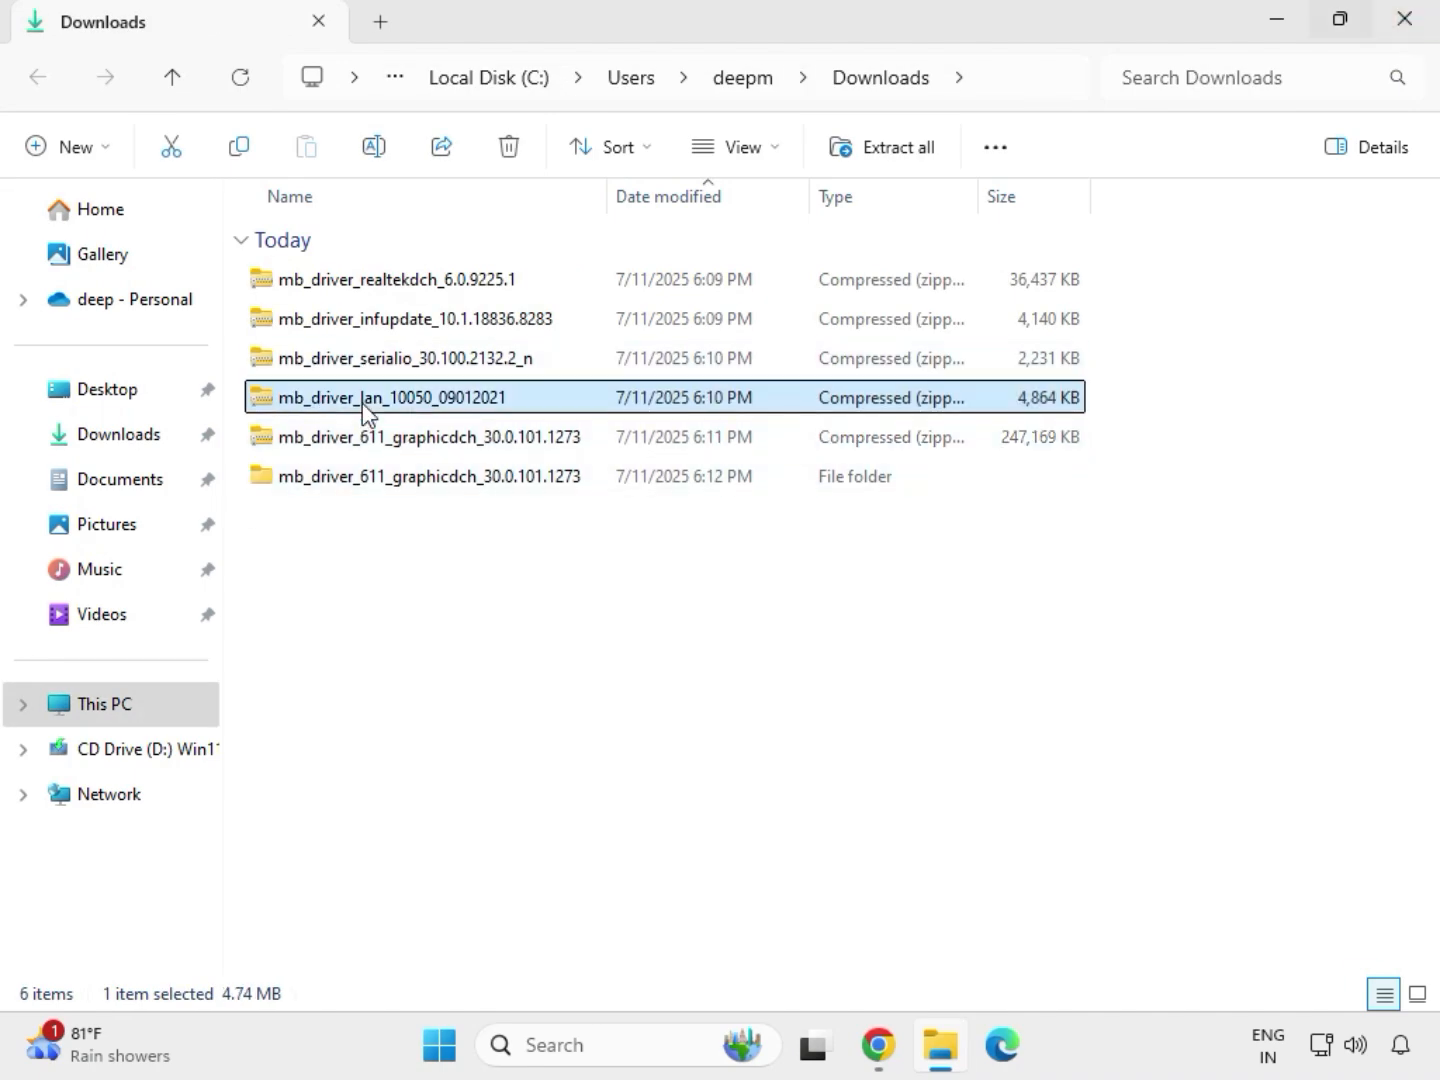
pyautogui.rightClick(362, 402)
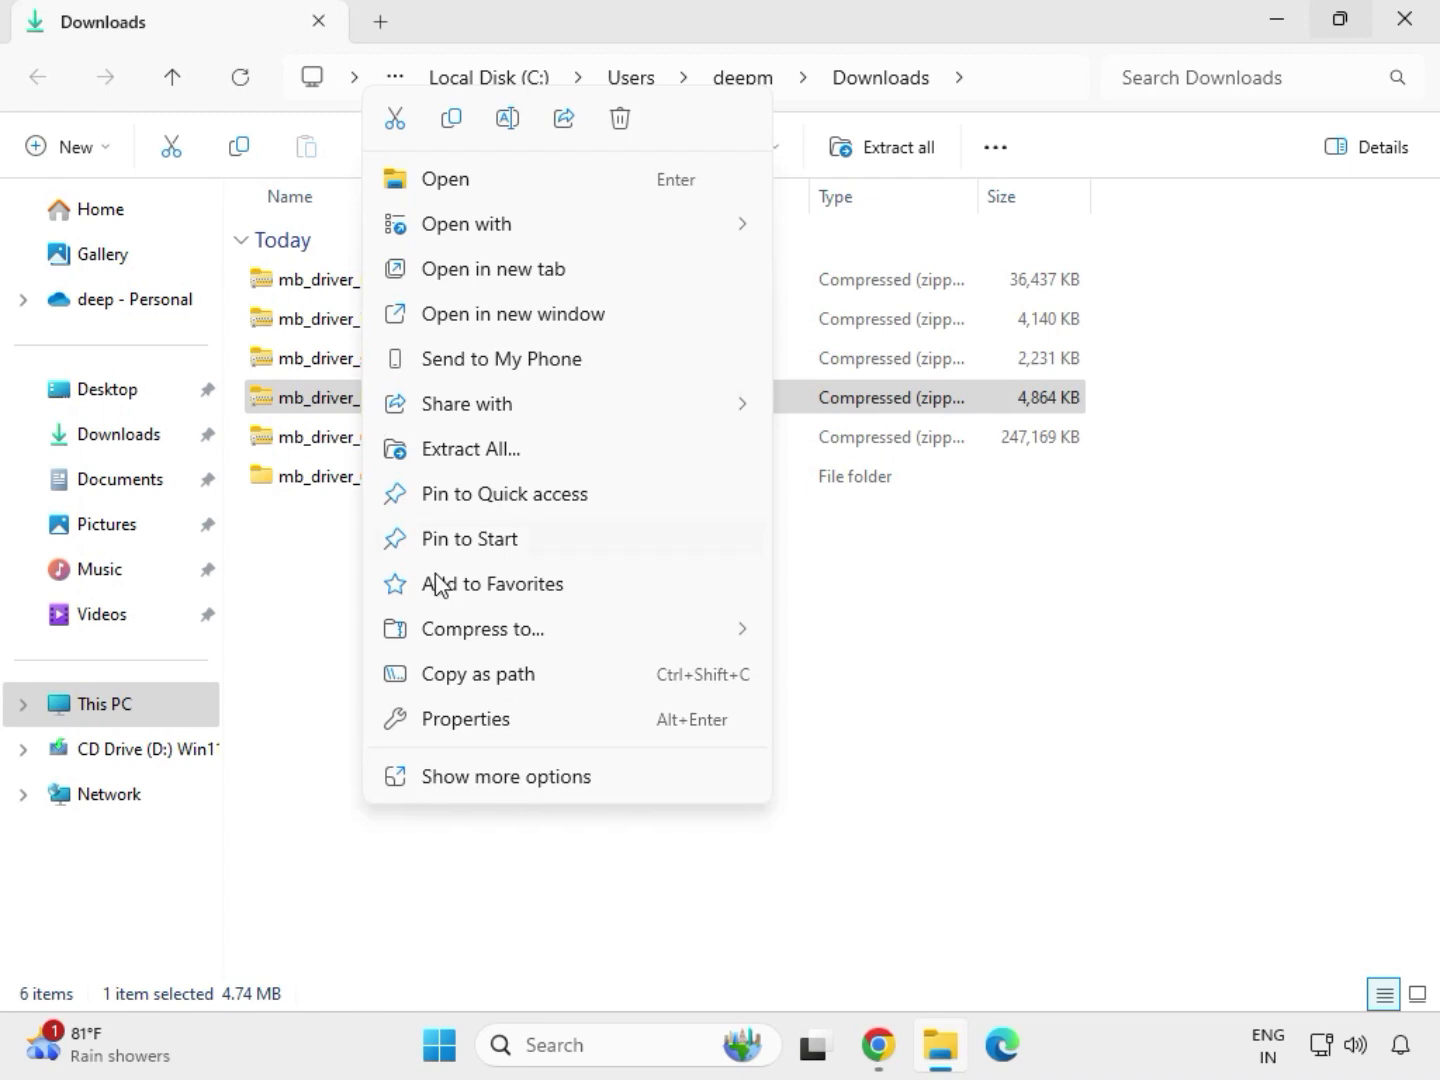
pyautogui.click(479, 788)
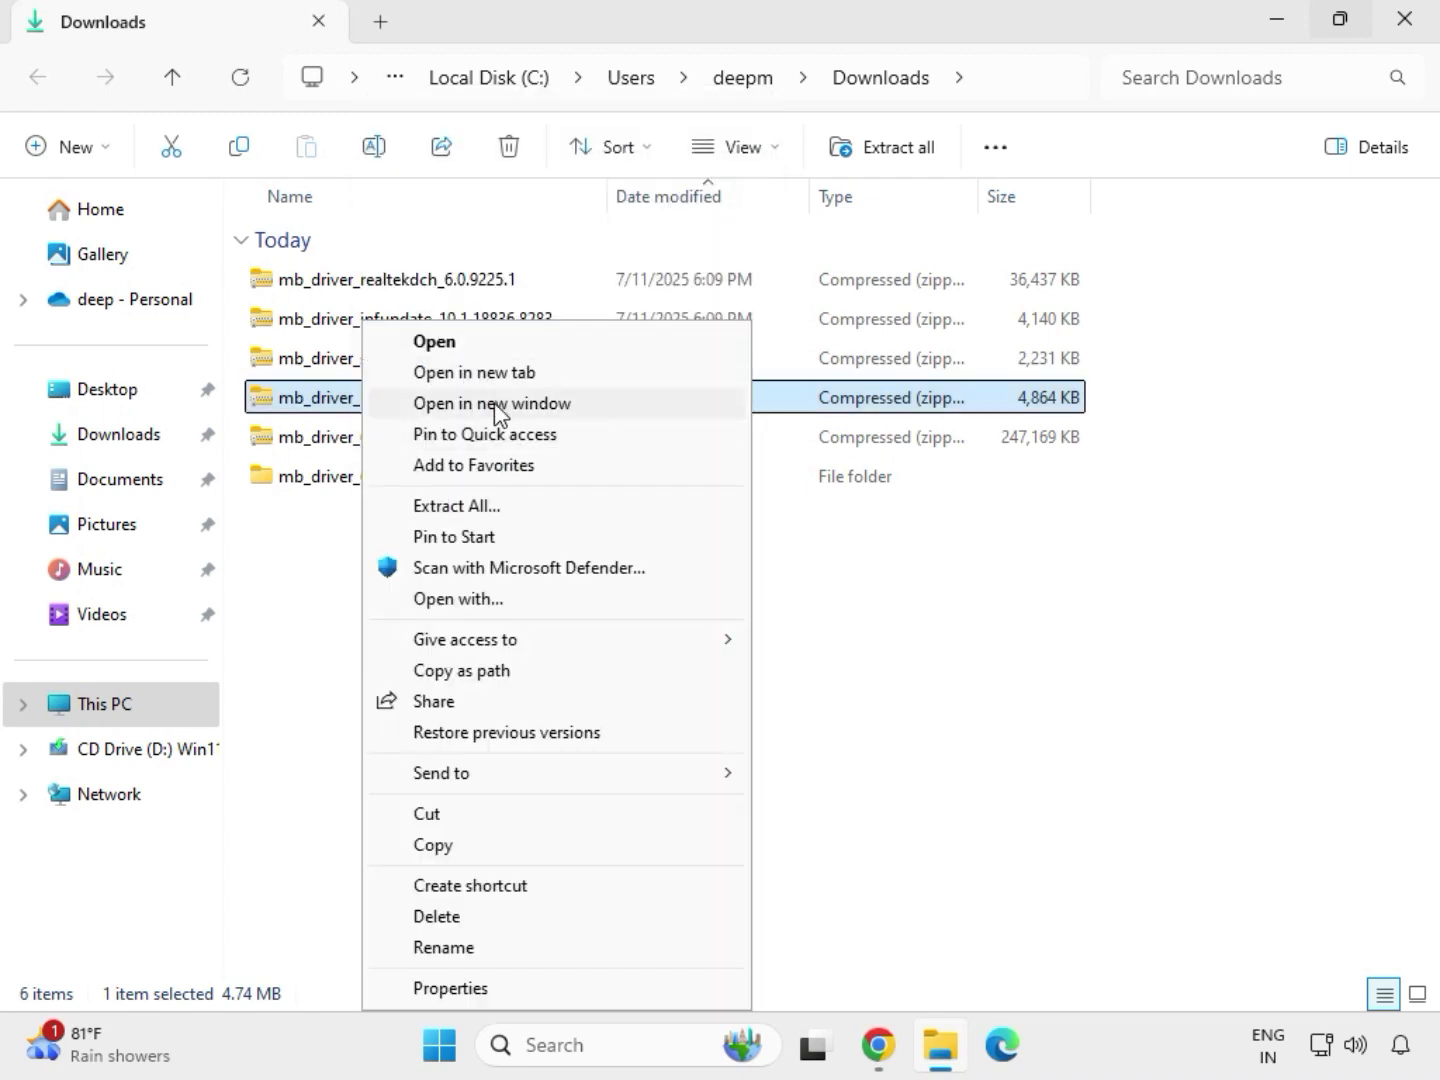
pyautogui.click(455, 508)
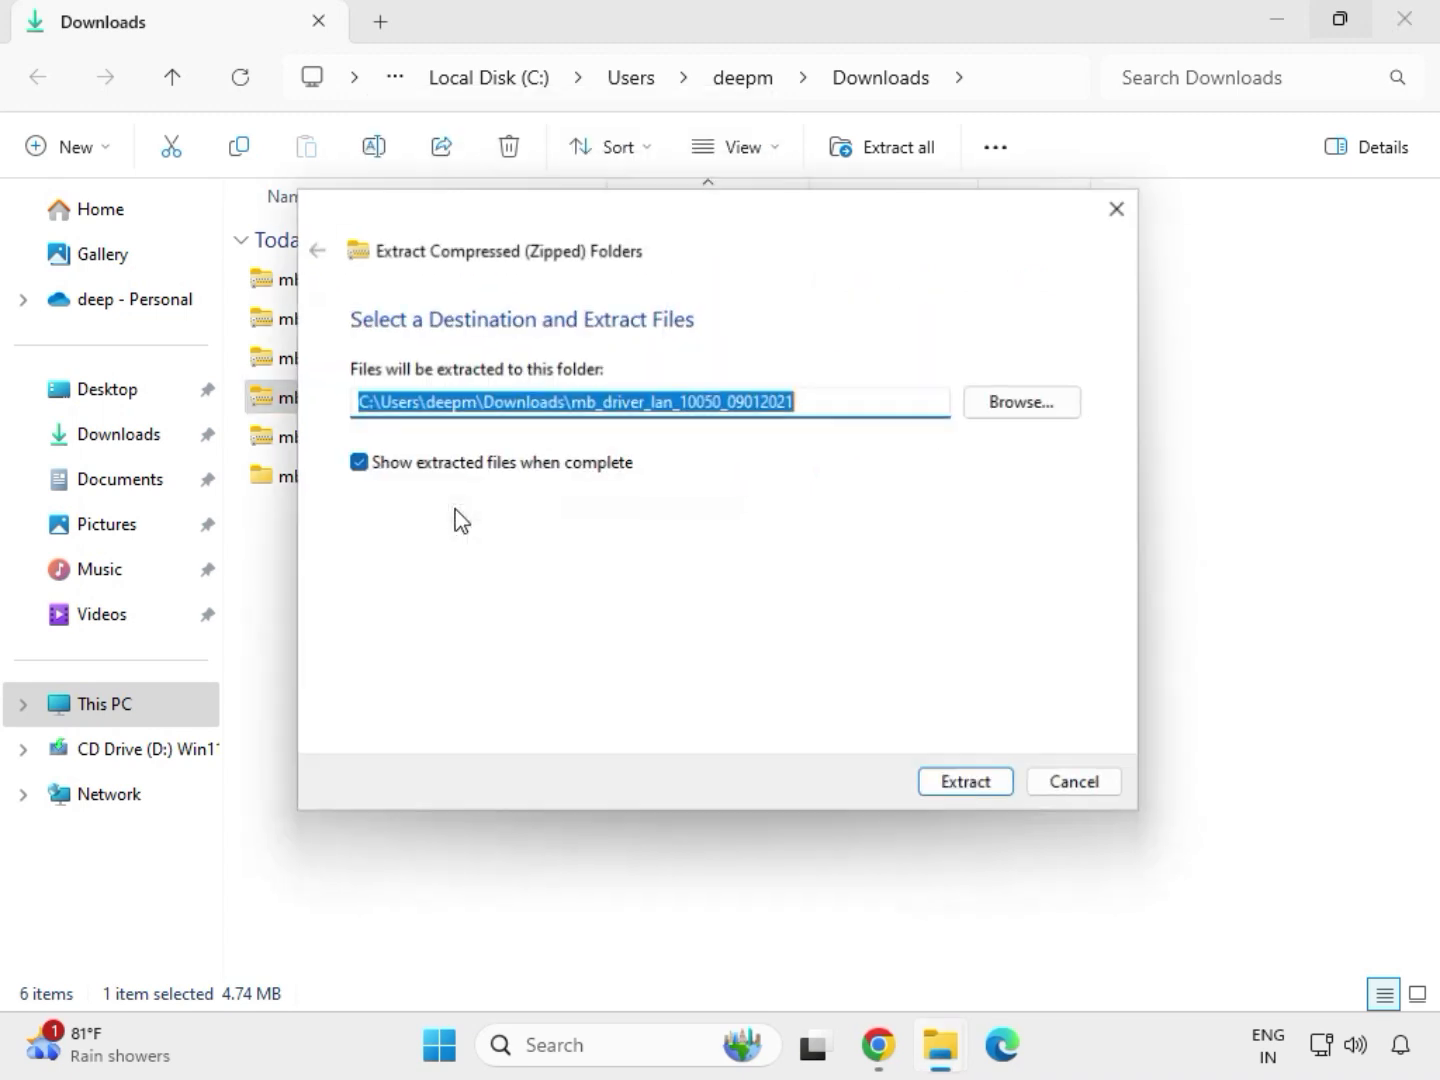
pyautogui.click(966, 796)
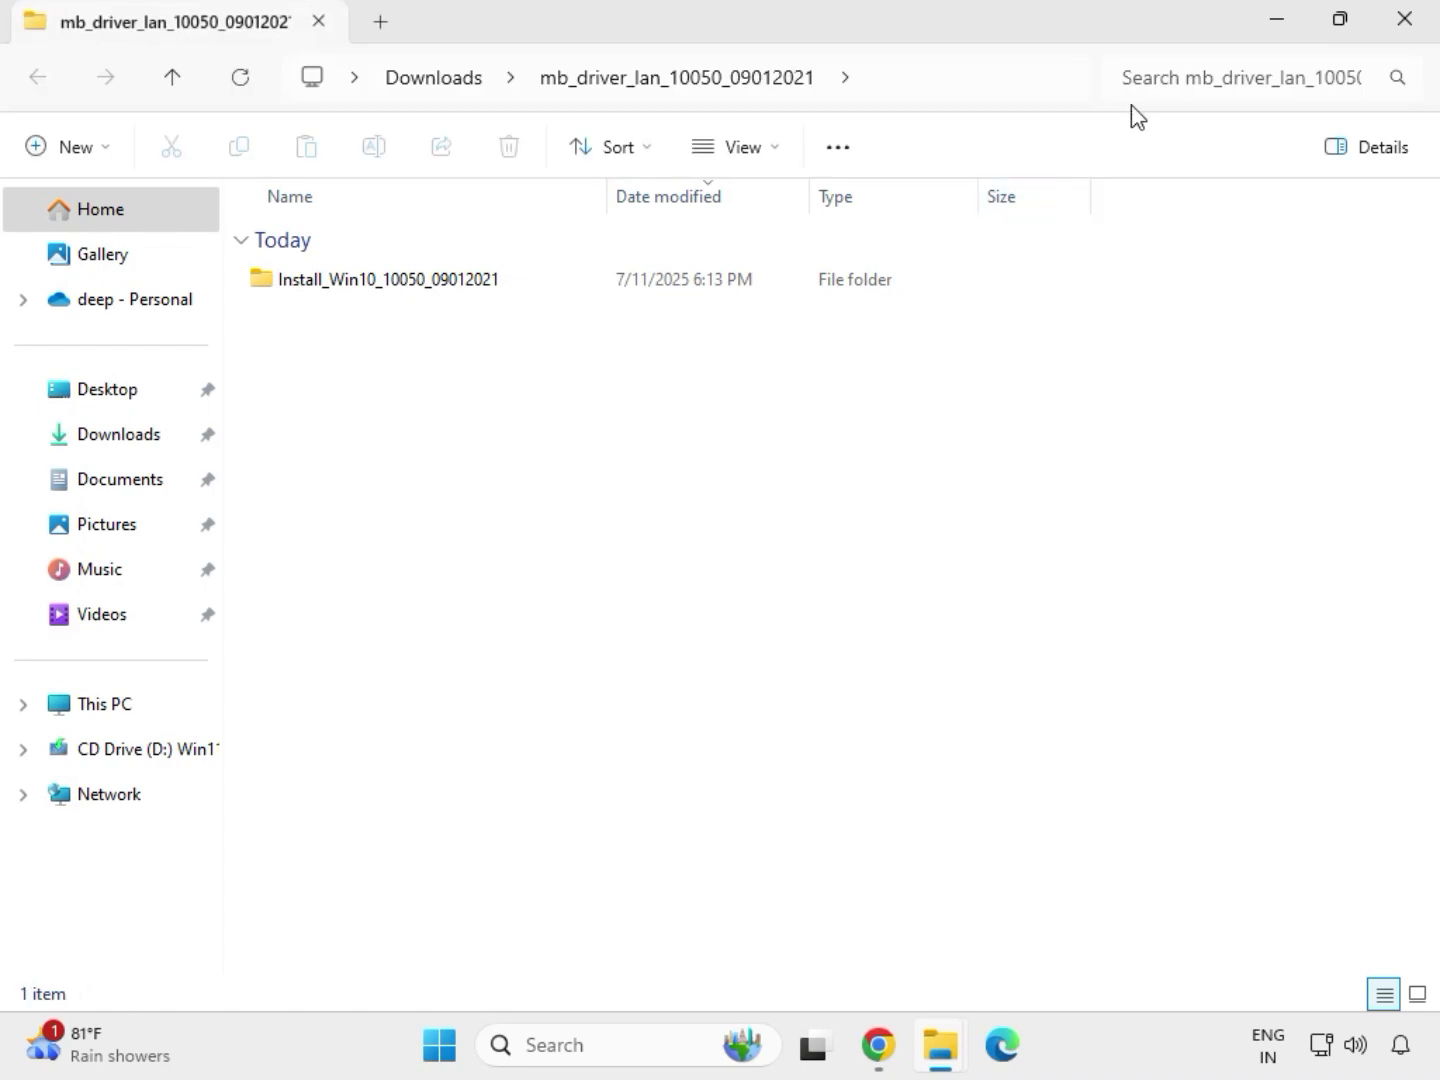
pyautogui.click(1403, 20)
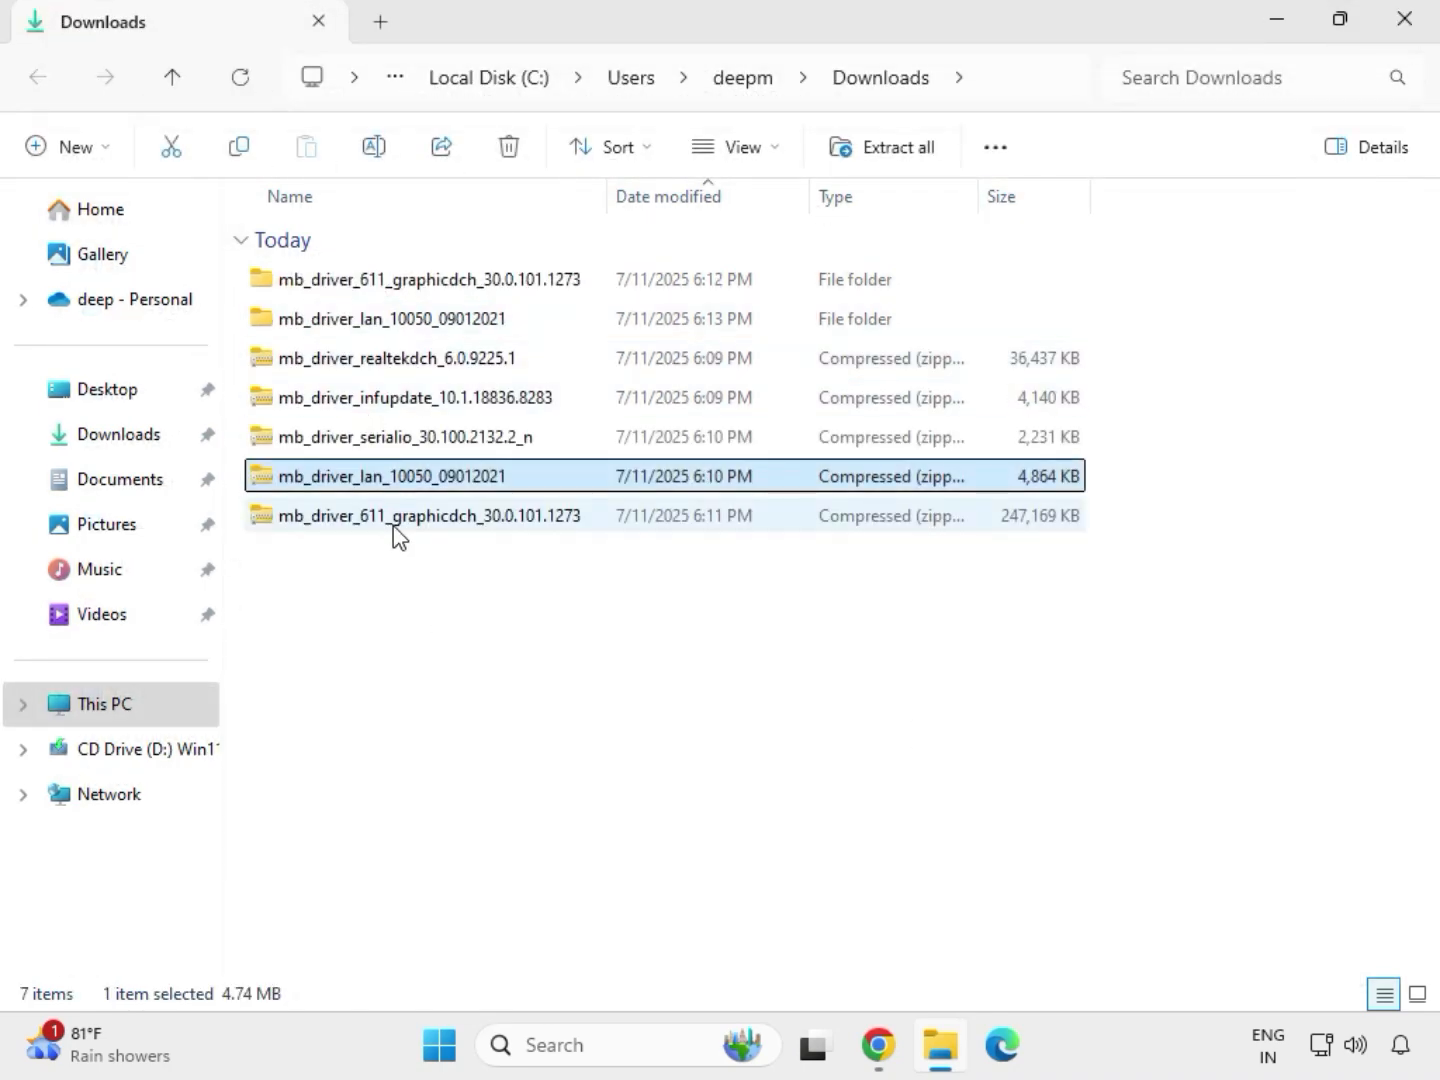
# Extract the mb_driver_serialio_30.100.2132.2_n archive to its proposed folder in Downloads and close the extracted folder's window
pyautogui.click(360, 450)
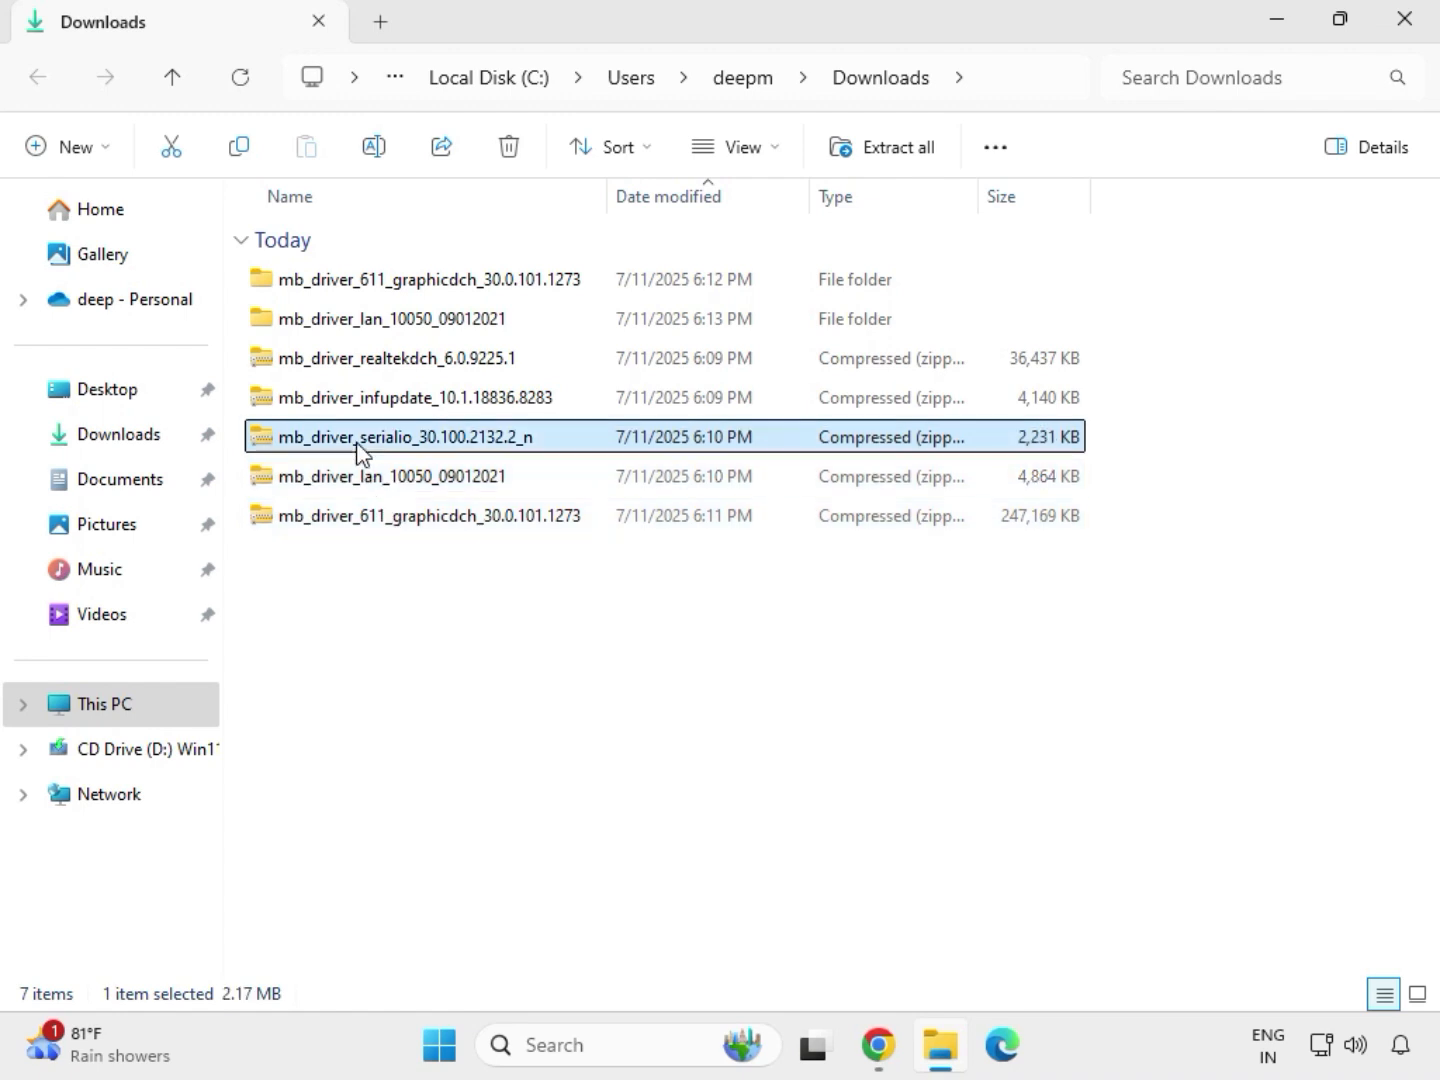
pyautogui.rightClick(358, 445)
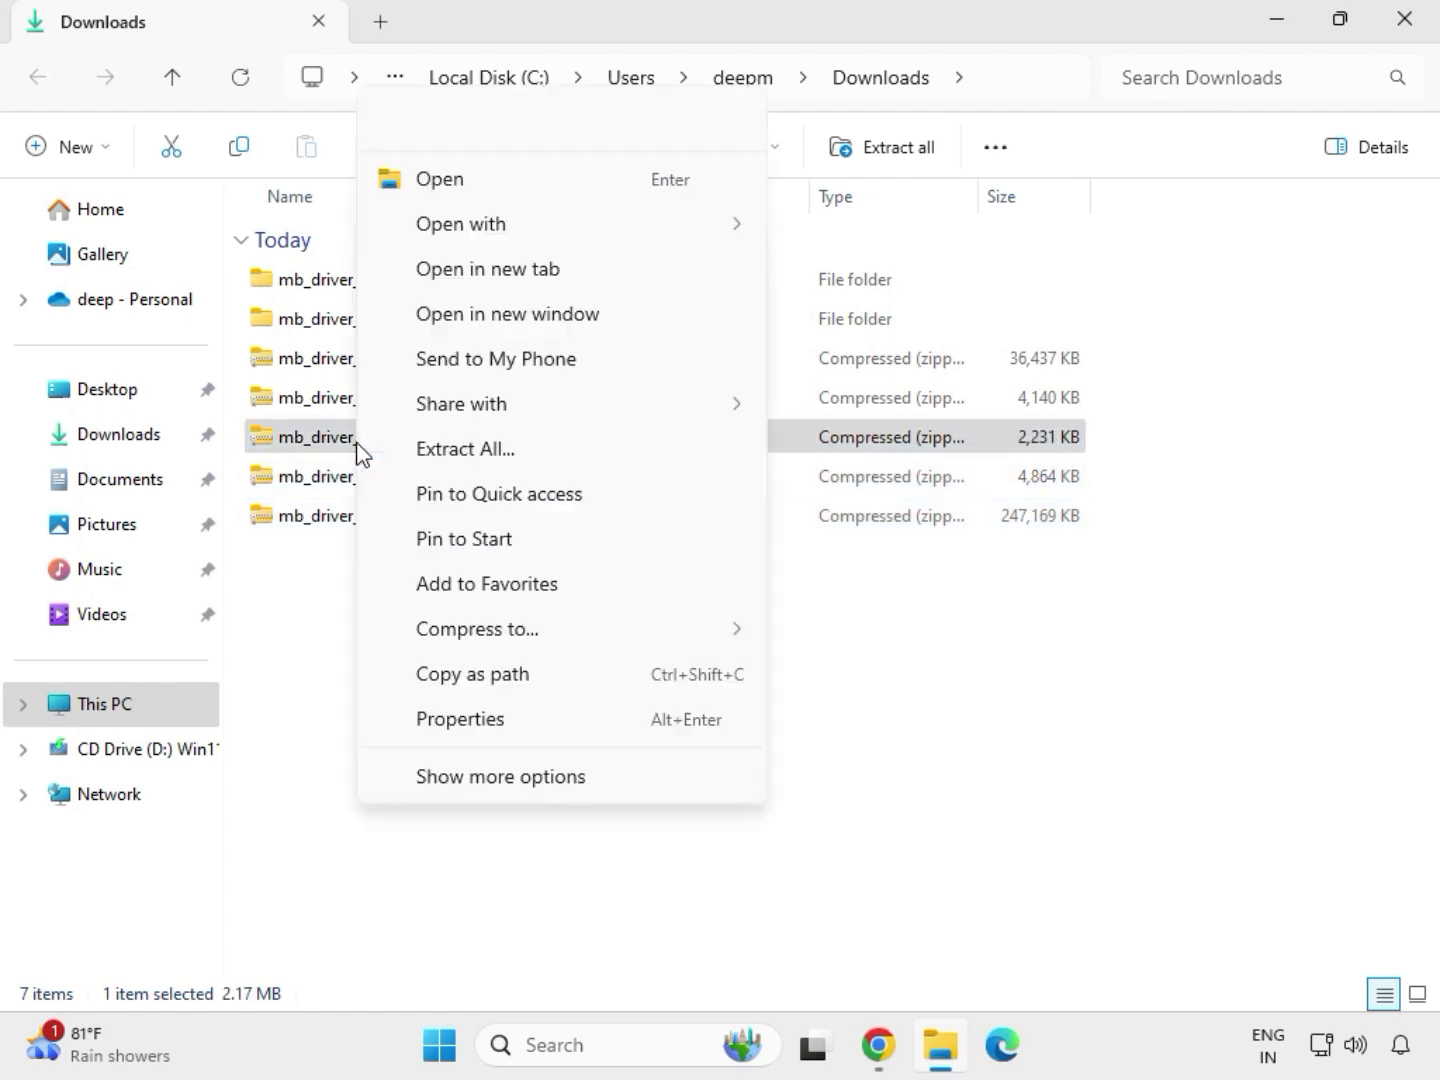
pyautogui.click(443, 450)
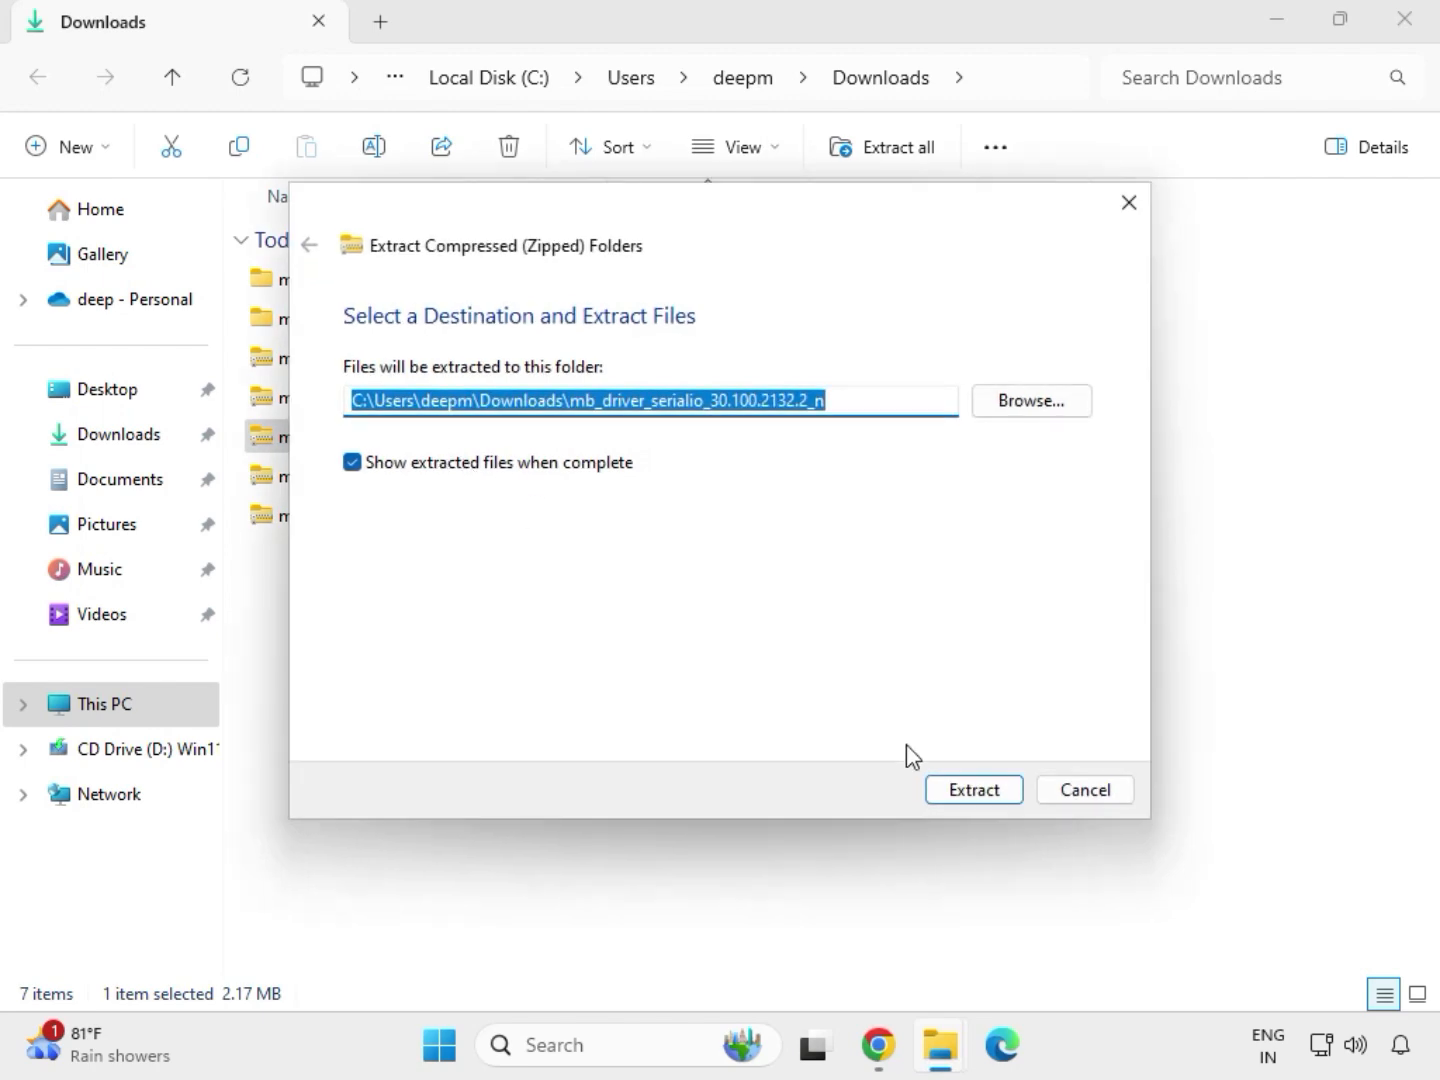
pyautogui.click(962, 792)
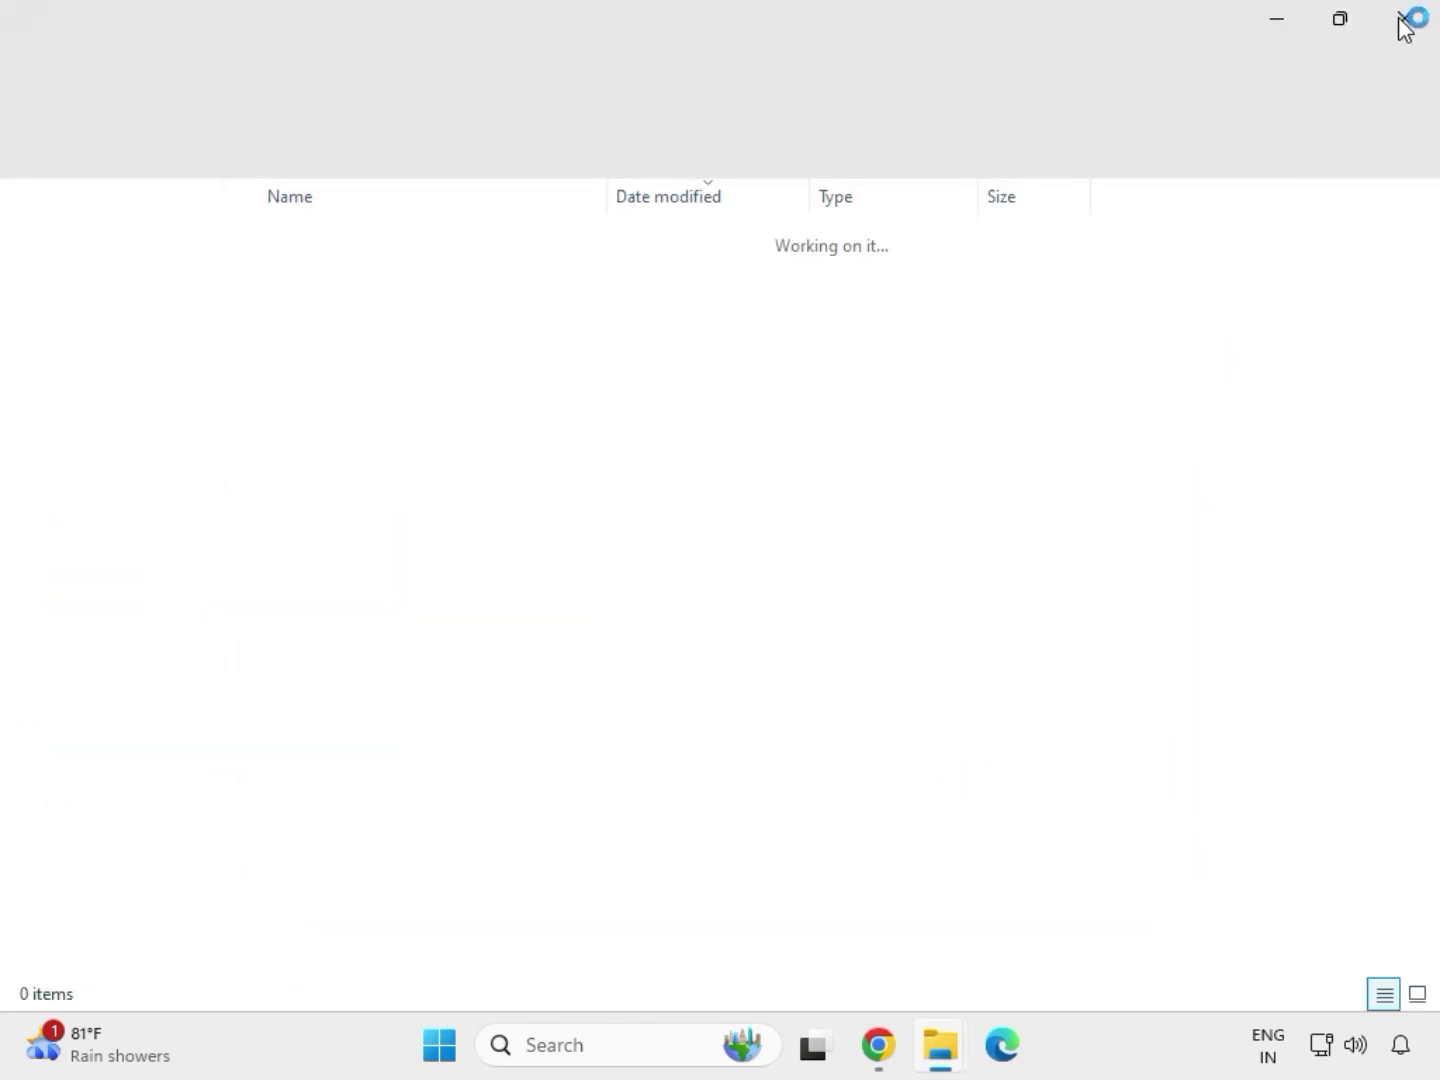
pyautogui.click(1406, 23)
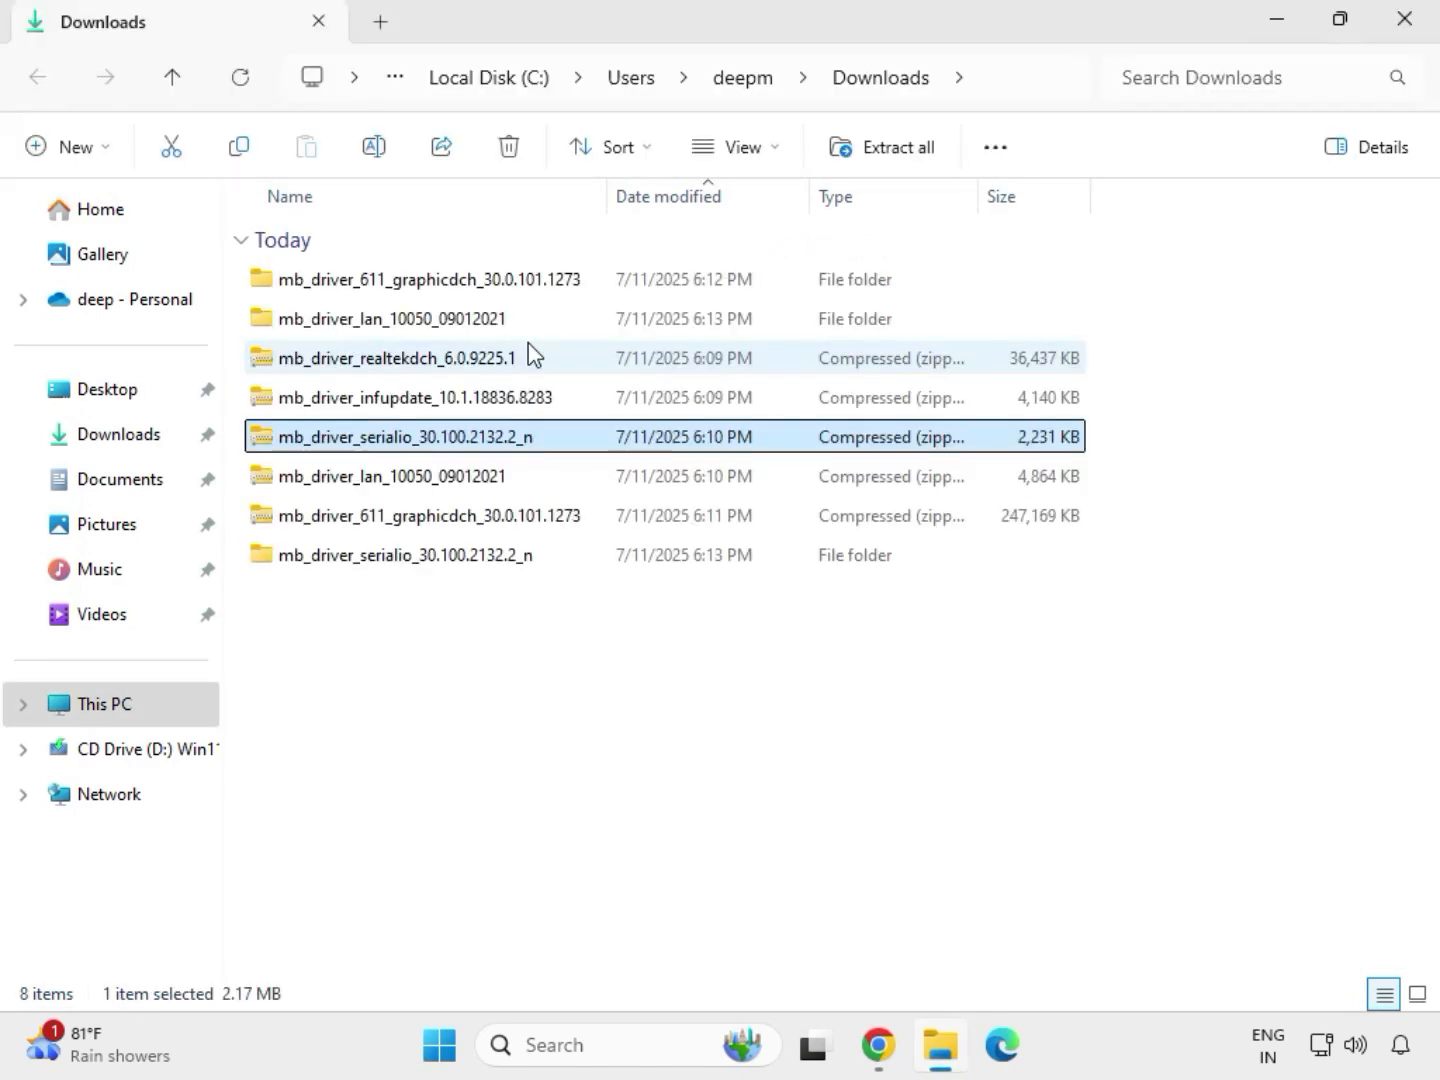
# Extract the mb_driver_infupdate_10.1.18836.8283 archive to its proposed folder in Downloads and close the extracted folder's window
pyautogui.click(372, 401)
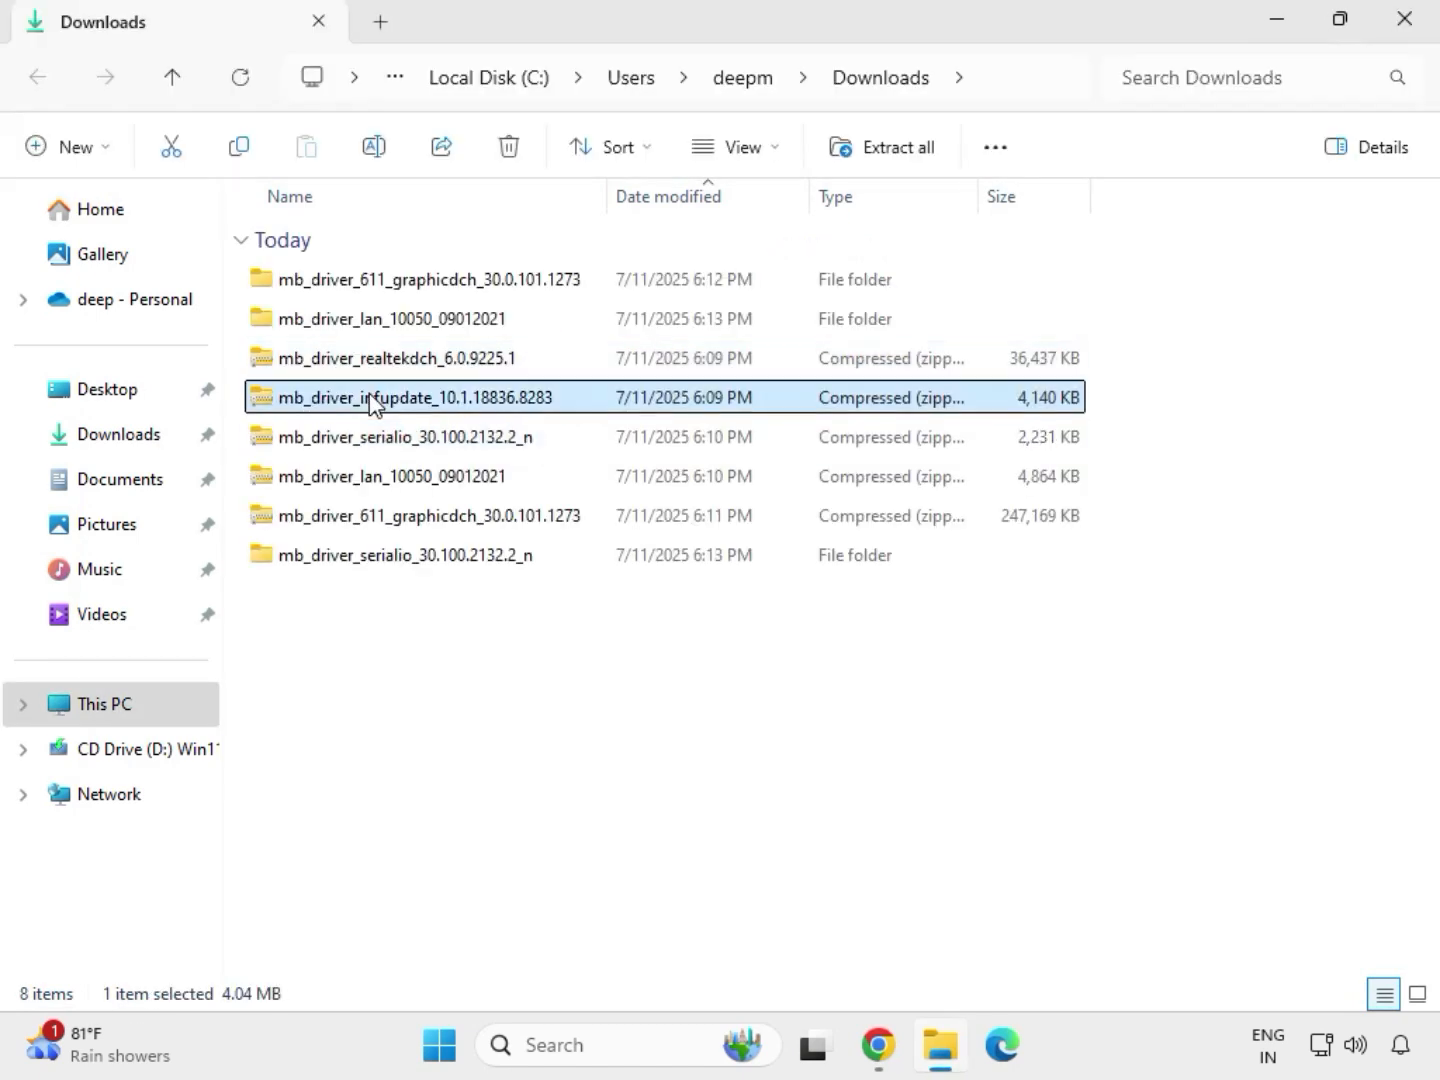
pyautogui.rightClick(372, 401)
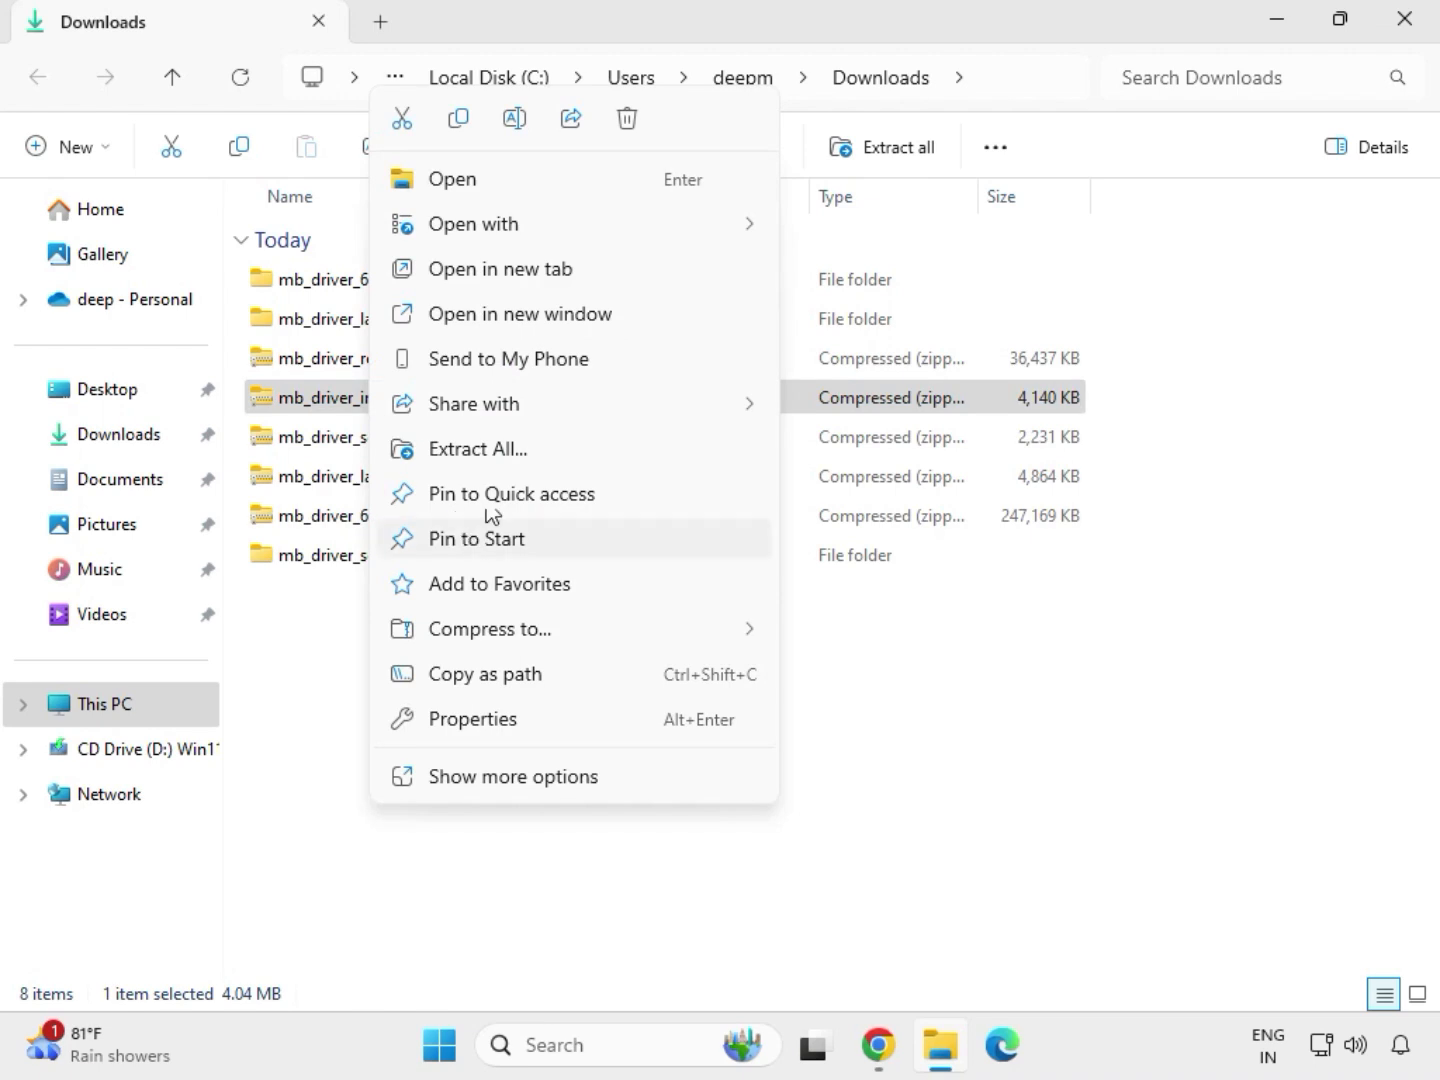
pyautogui.click(506, 449)
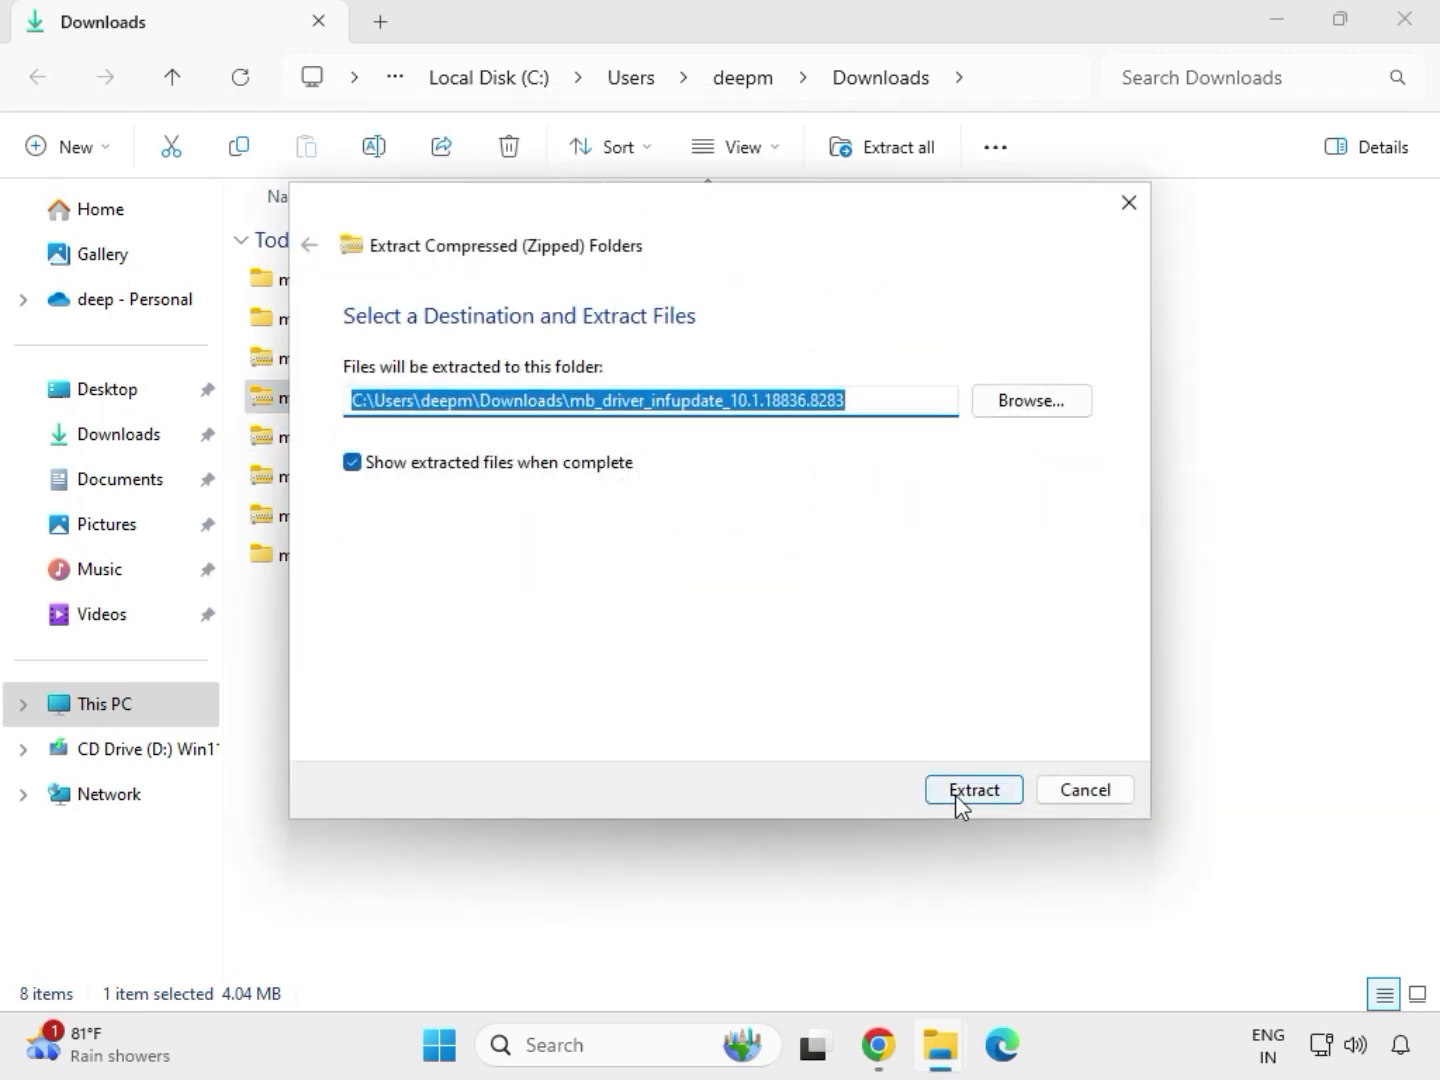
pyautogui.click(959, 791)
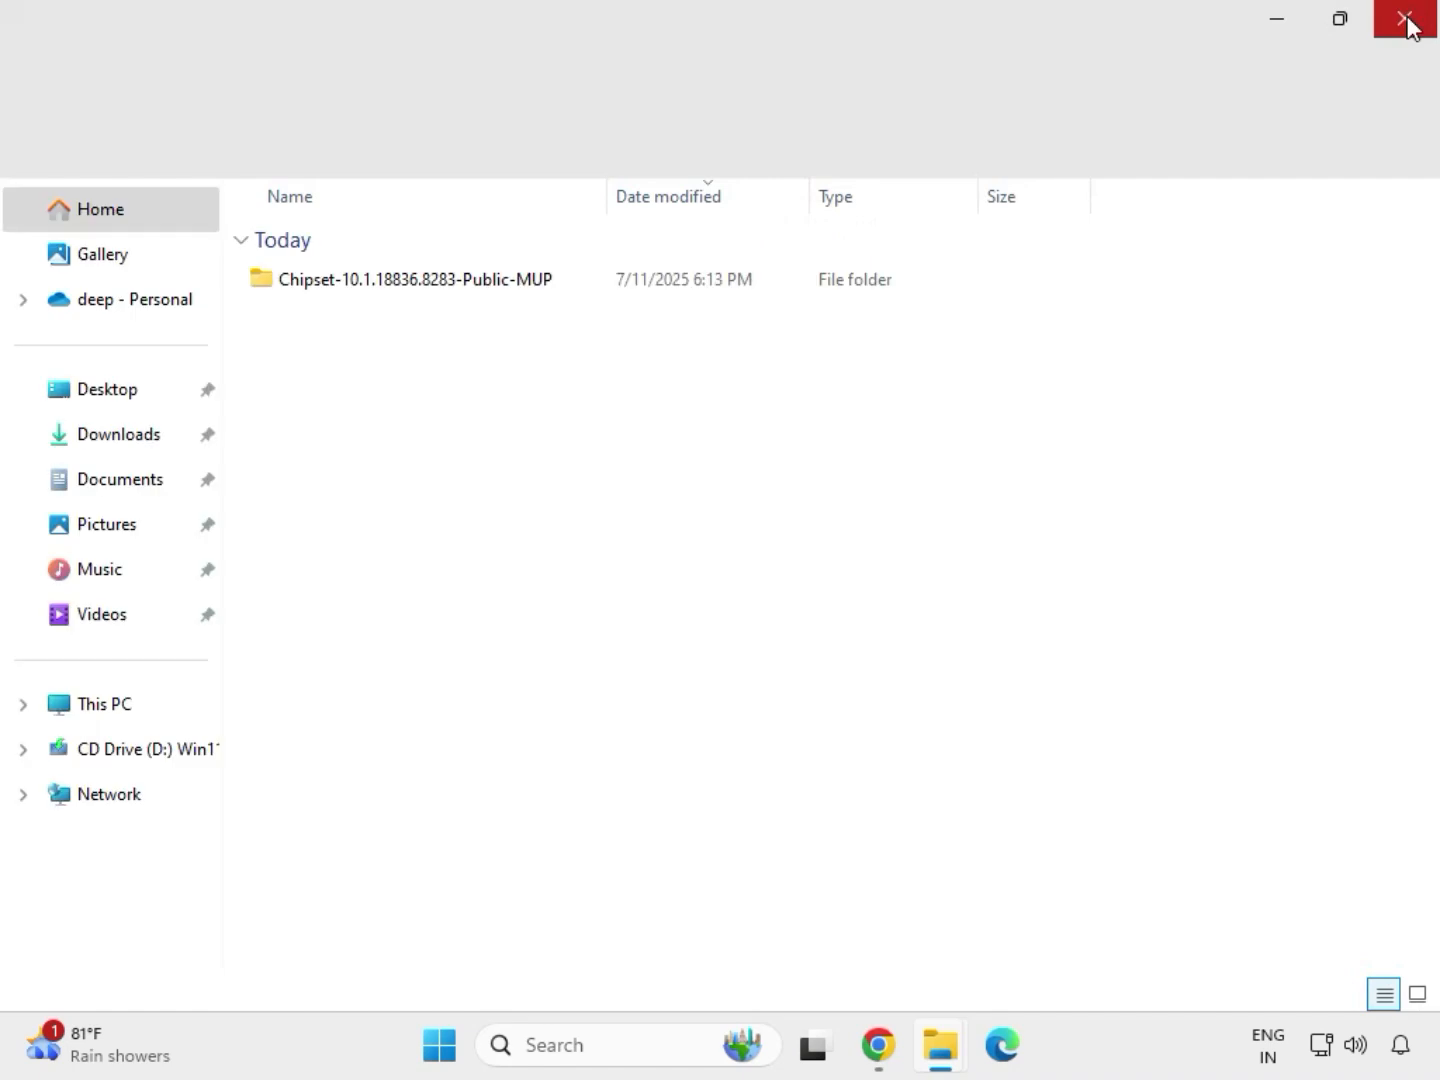
pyautogui.click(1407, 23)
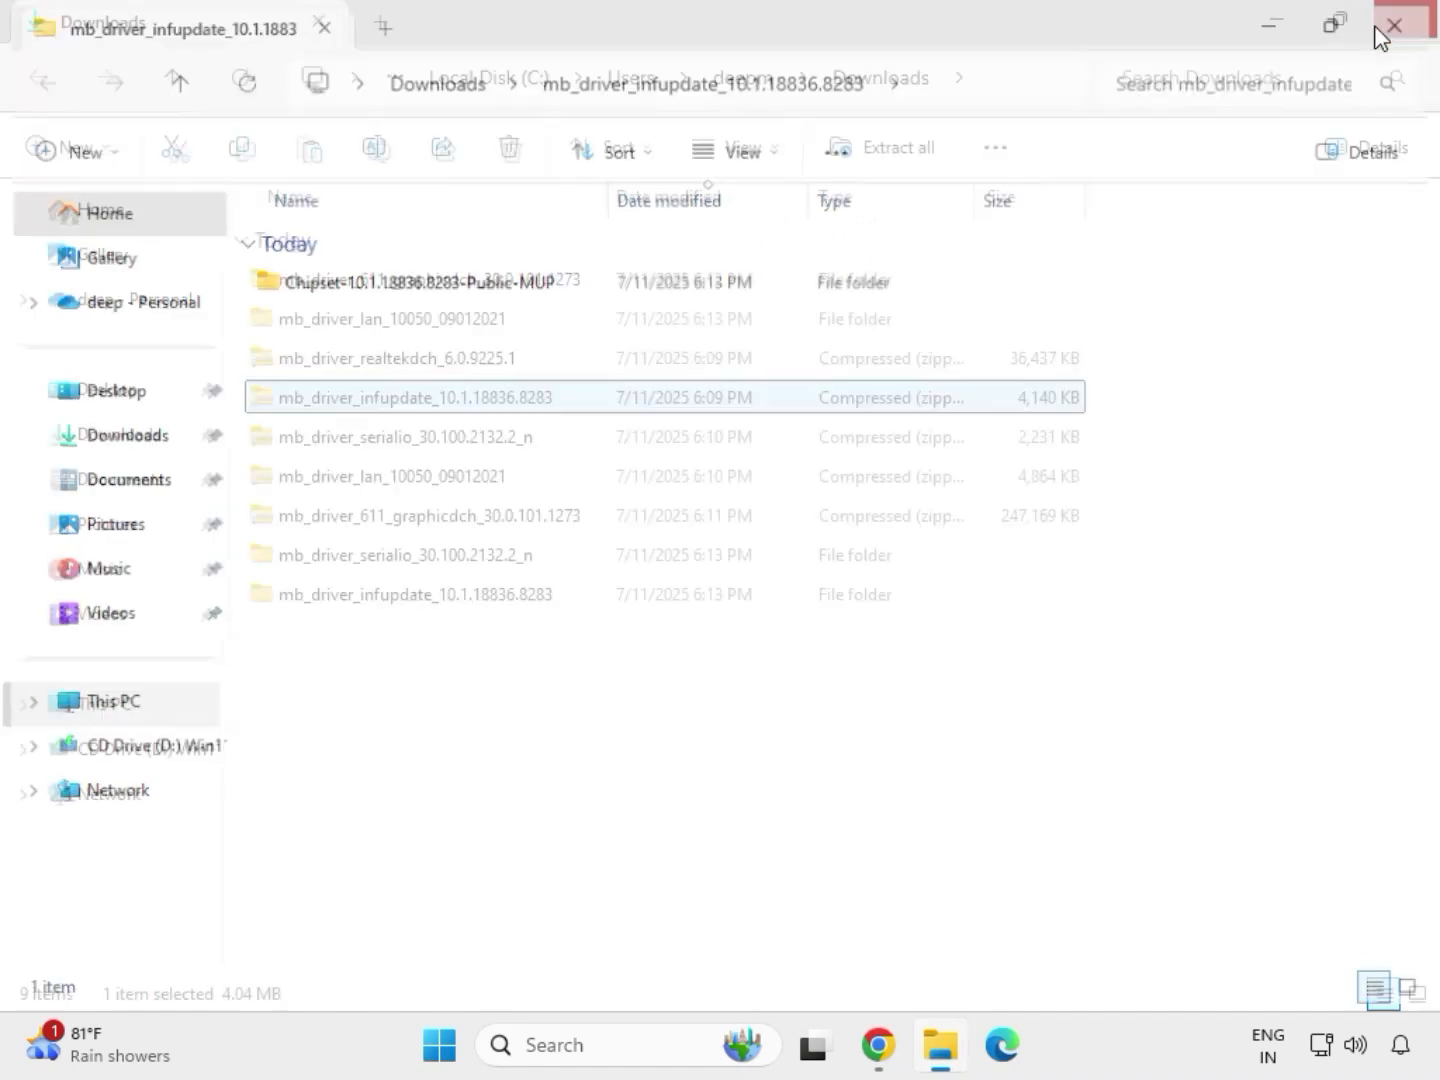
# Extract the mb_driver_realtekdch_6.0.9225.1 archive to its proposed folder in Downloads and close the extracted folder's window
pyautogui.click(385, 361)
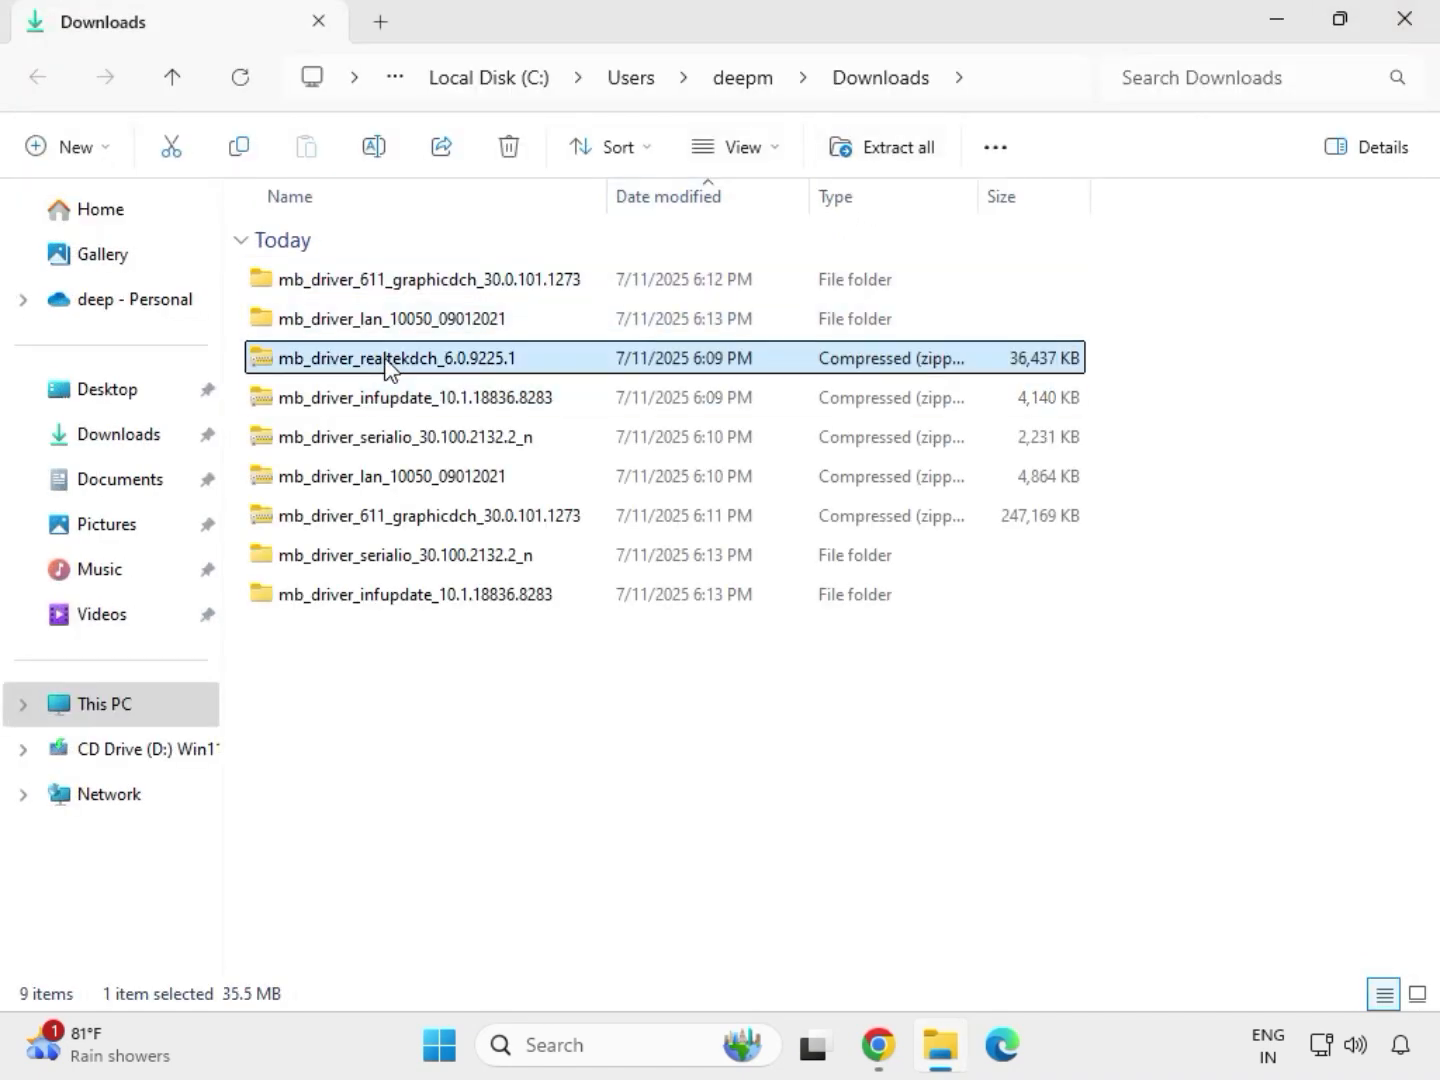
pyautogui.rightClick(385, 361)
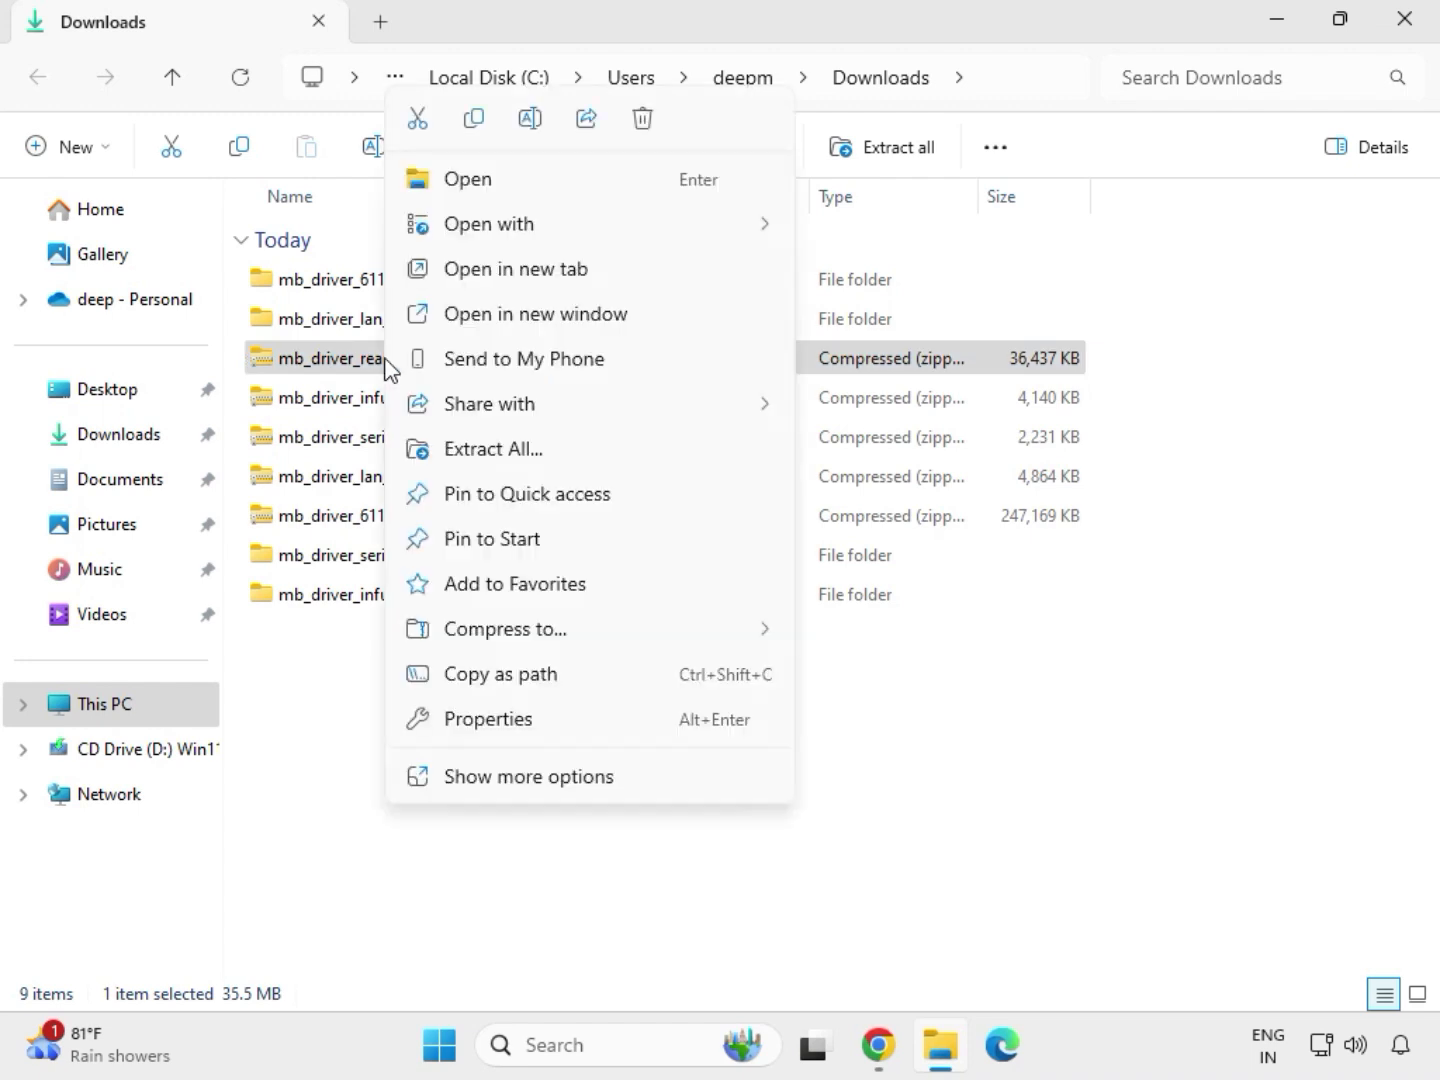
pyautogui.click(473, 453)
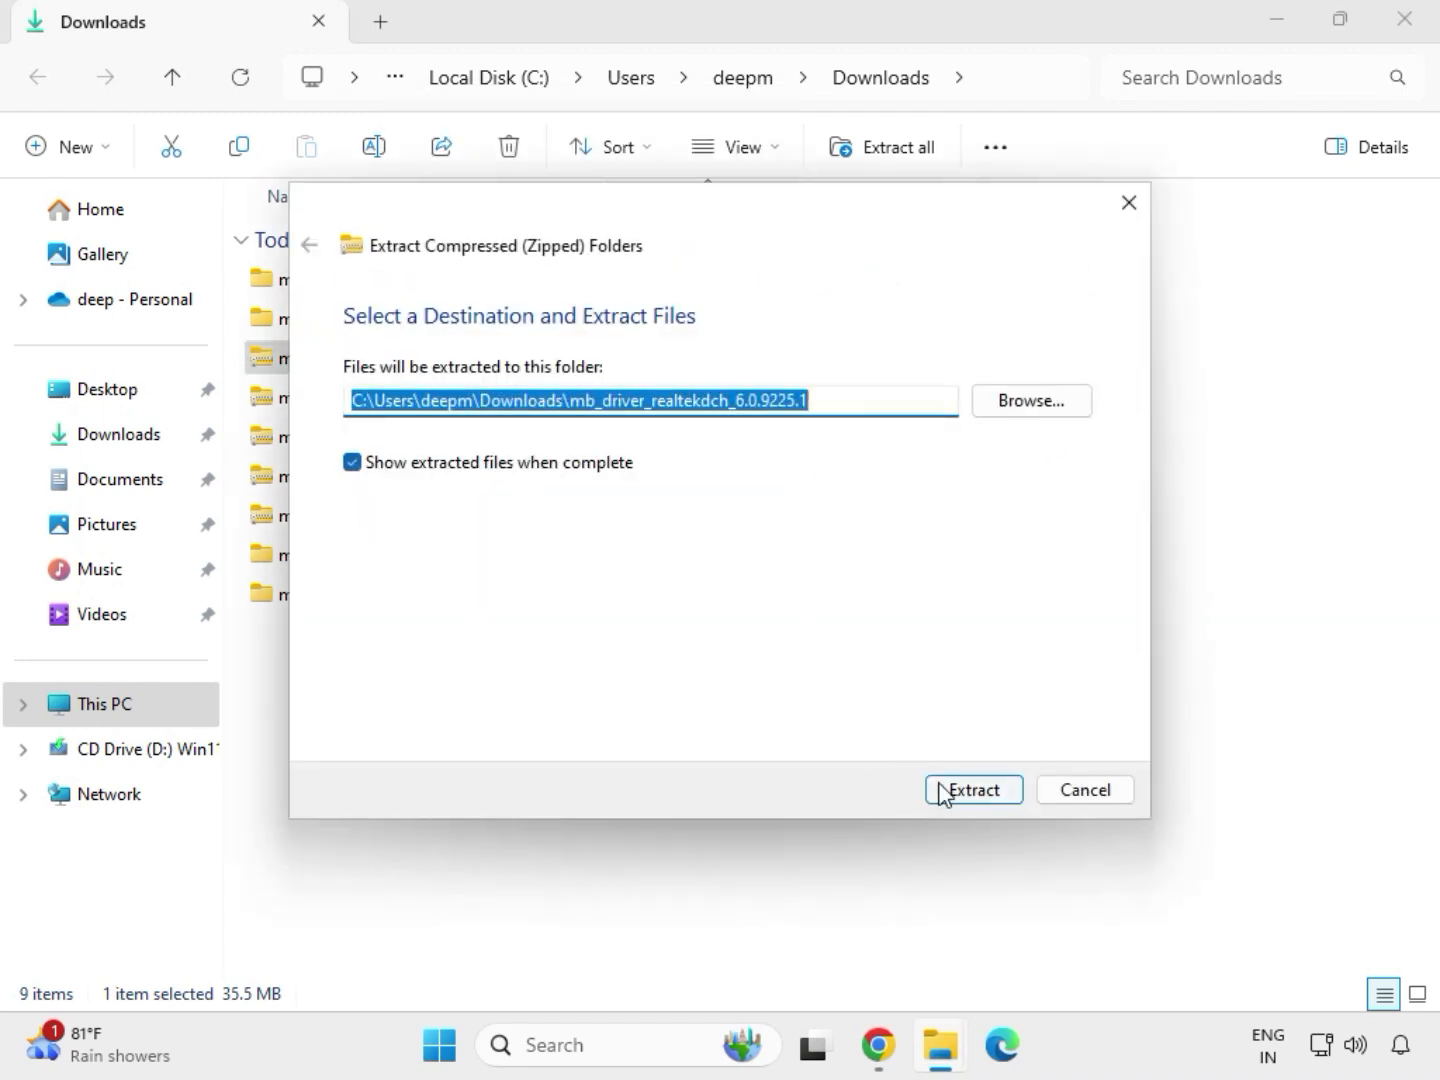
pyautogui.click(941, 791)
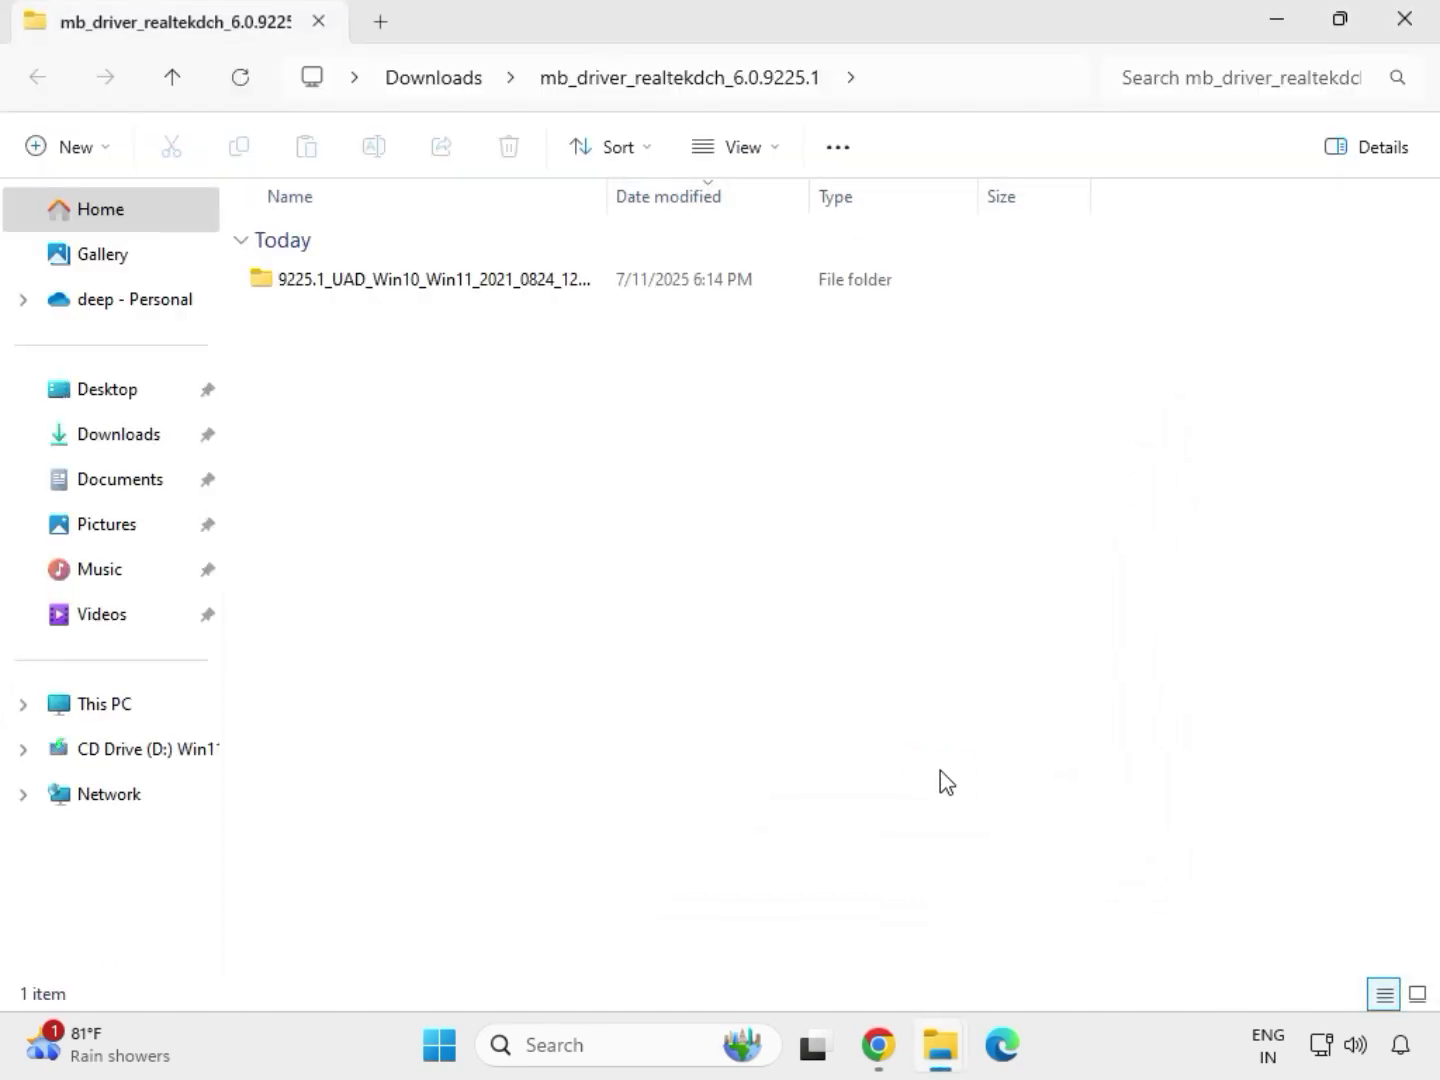
pyautogui.click(1407, 31)
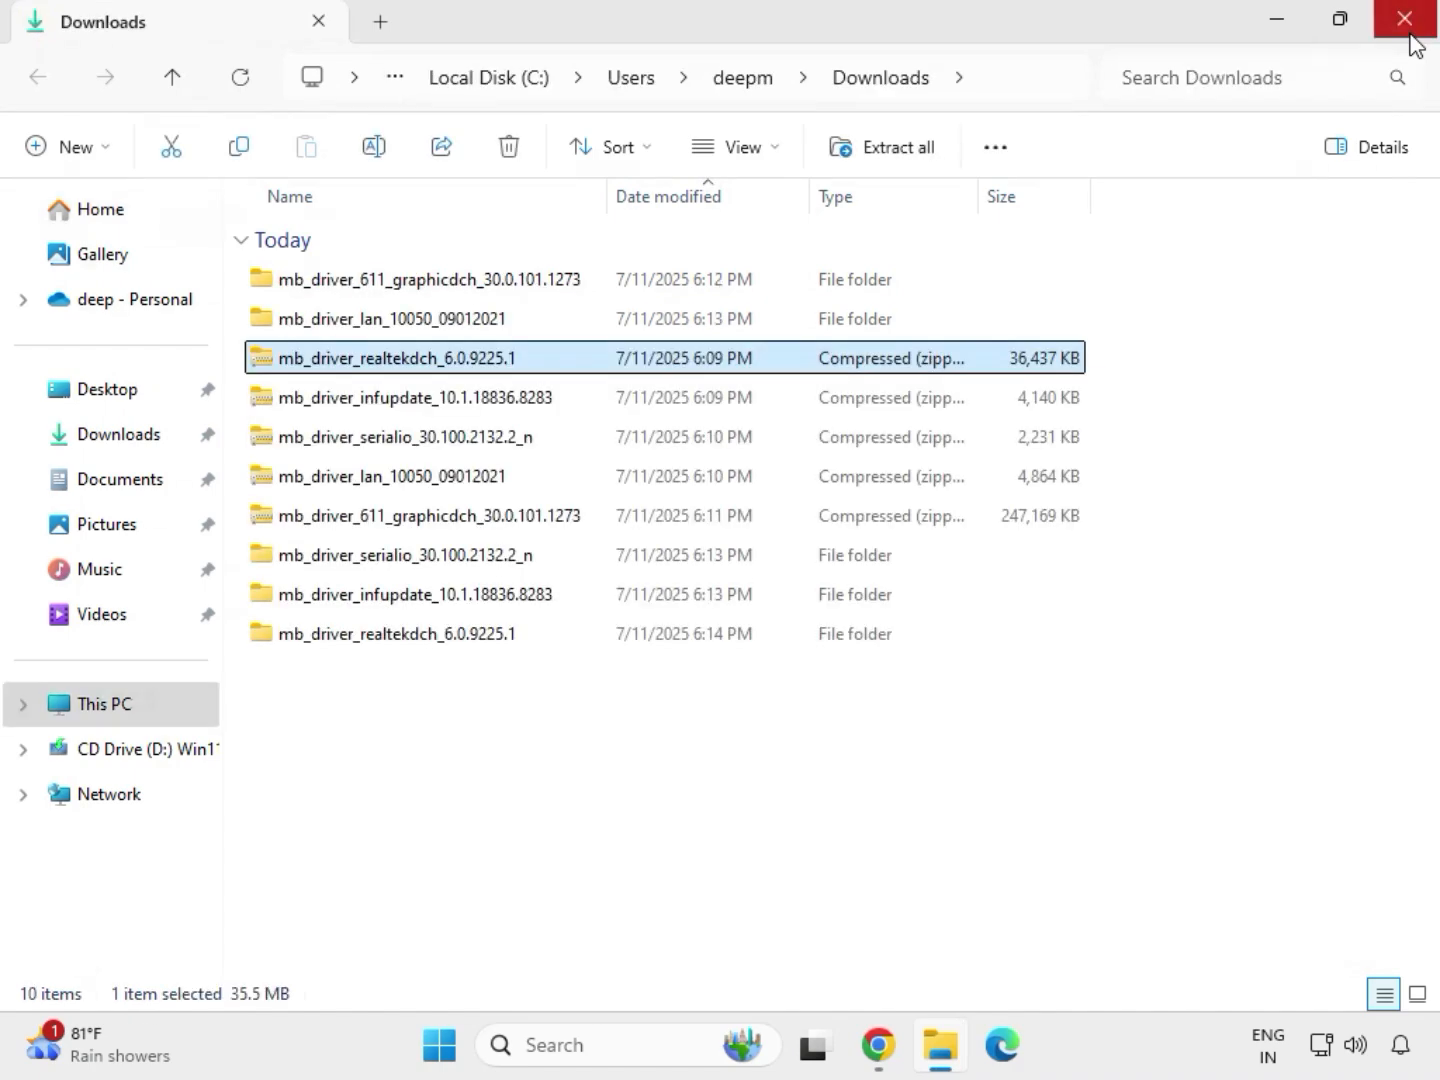
# Refresh the file list of the Downloads folder
pyautogui.rightClick(678, 790)
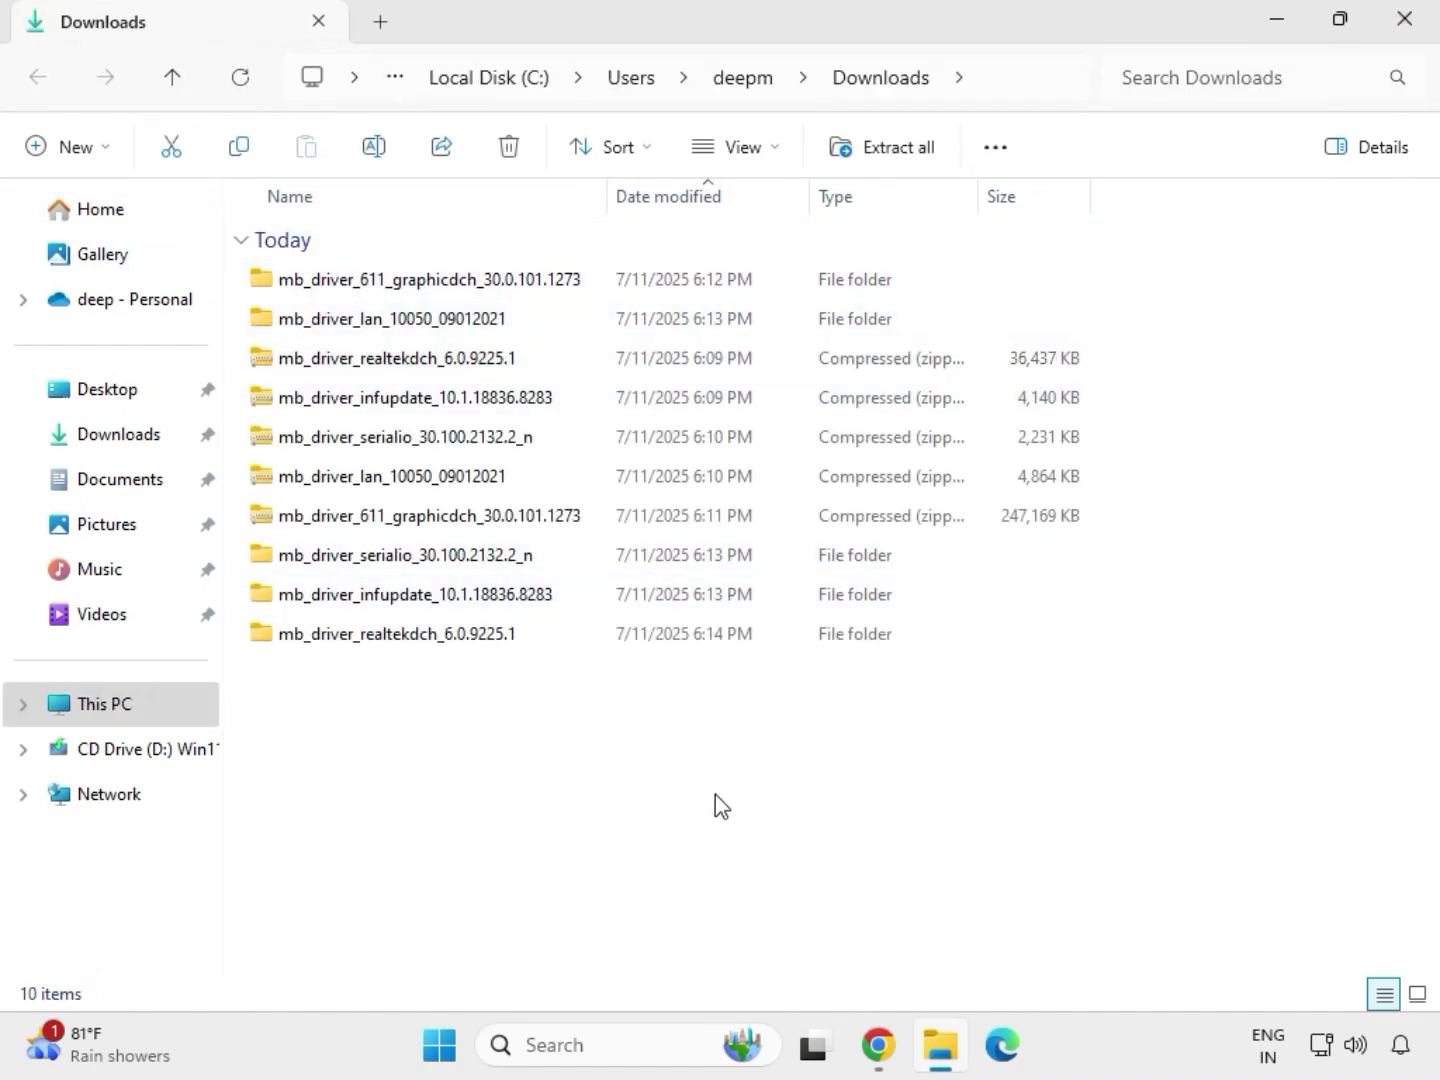
pyautogui.rightClick(639, 739)
pyautogui.rightClick(604, 746)
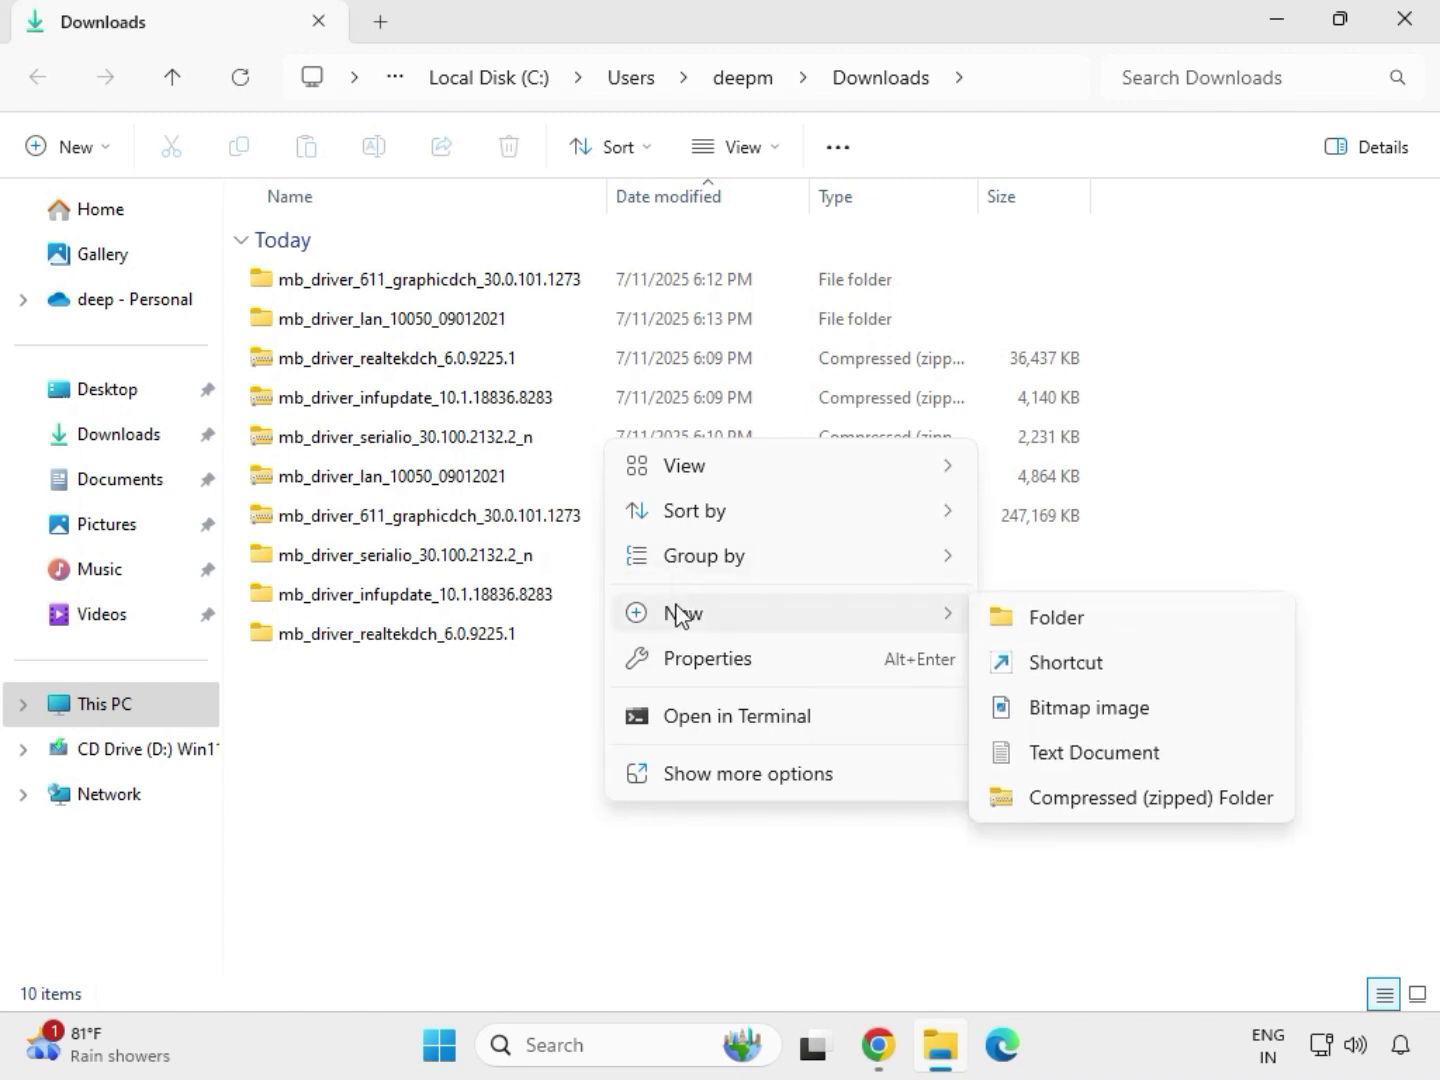
pyautogui.press('Escape')
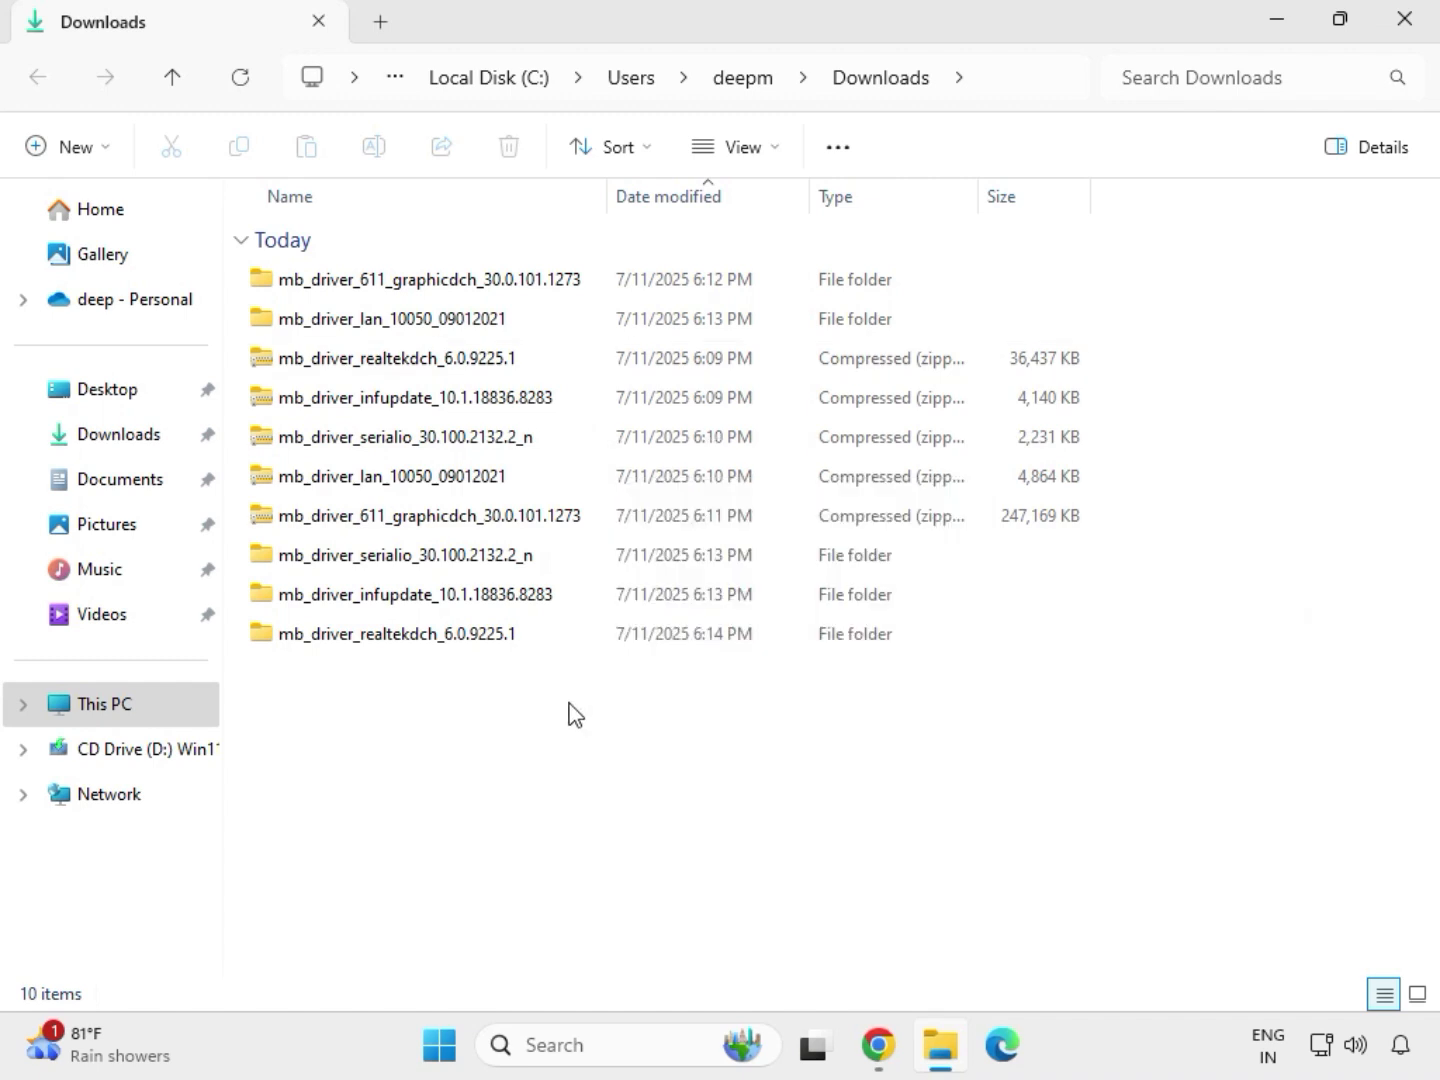
pyautogui.rightClick(569, 713)
pyautogui.click(655, 740)
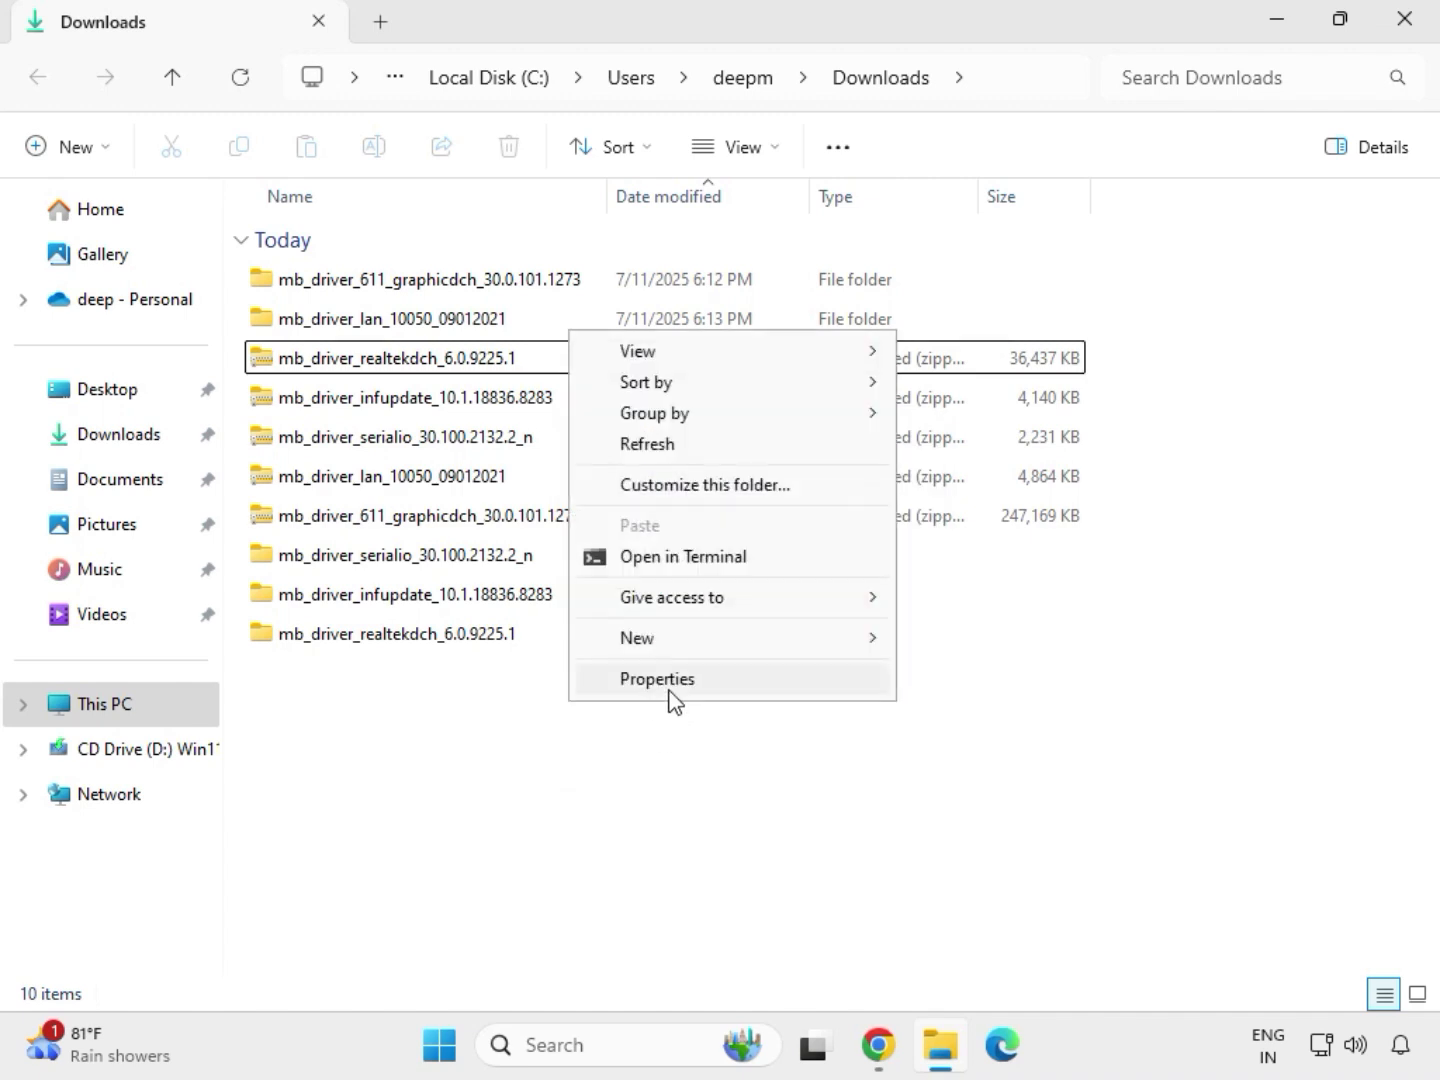
pyautogui.click(661, 445)
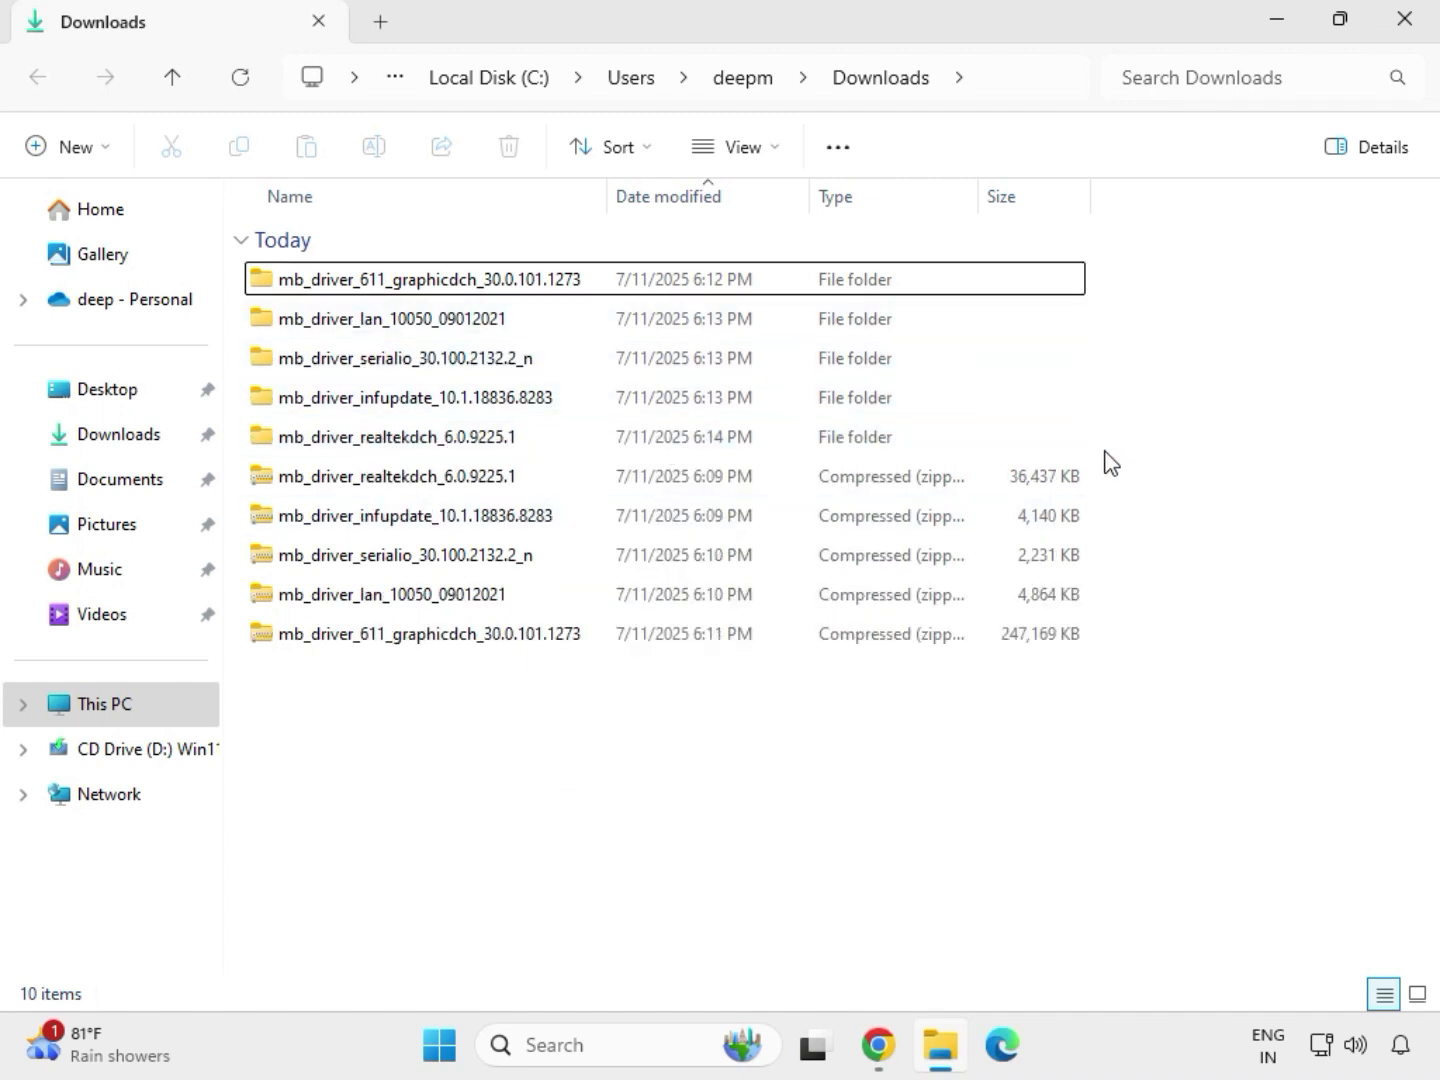
# Run the application in the extracted mb_driver_611_graphicdch_30.0.101.1273 folder as administrator and allow it to make changes to the device
pyautogui.moveTo(1106, 436); pyautogui.dragTo(714, 284)
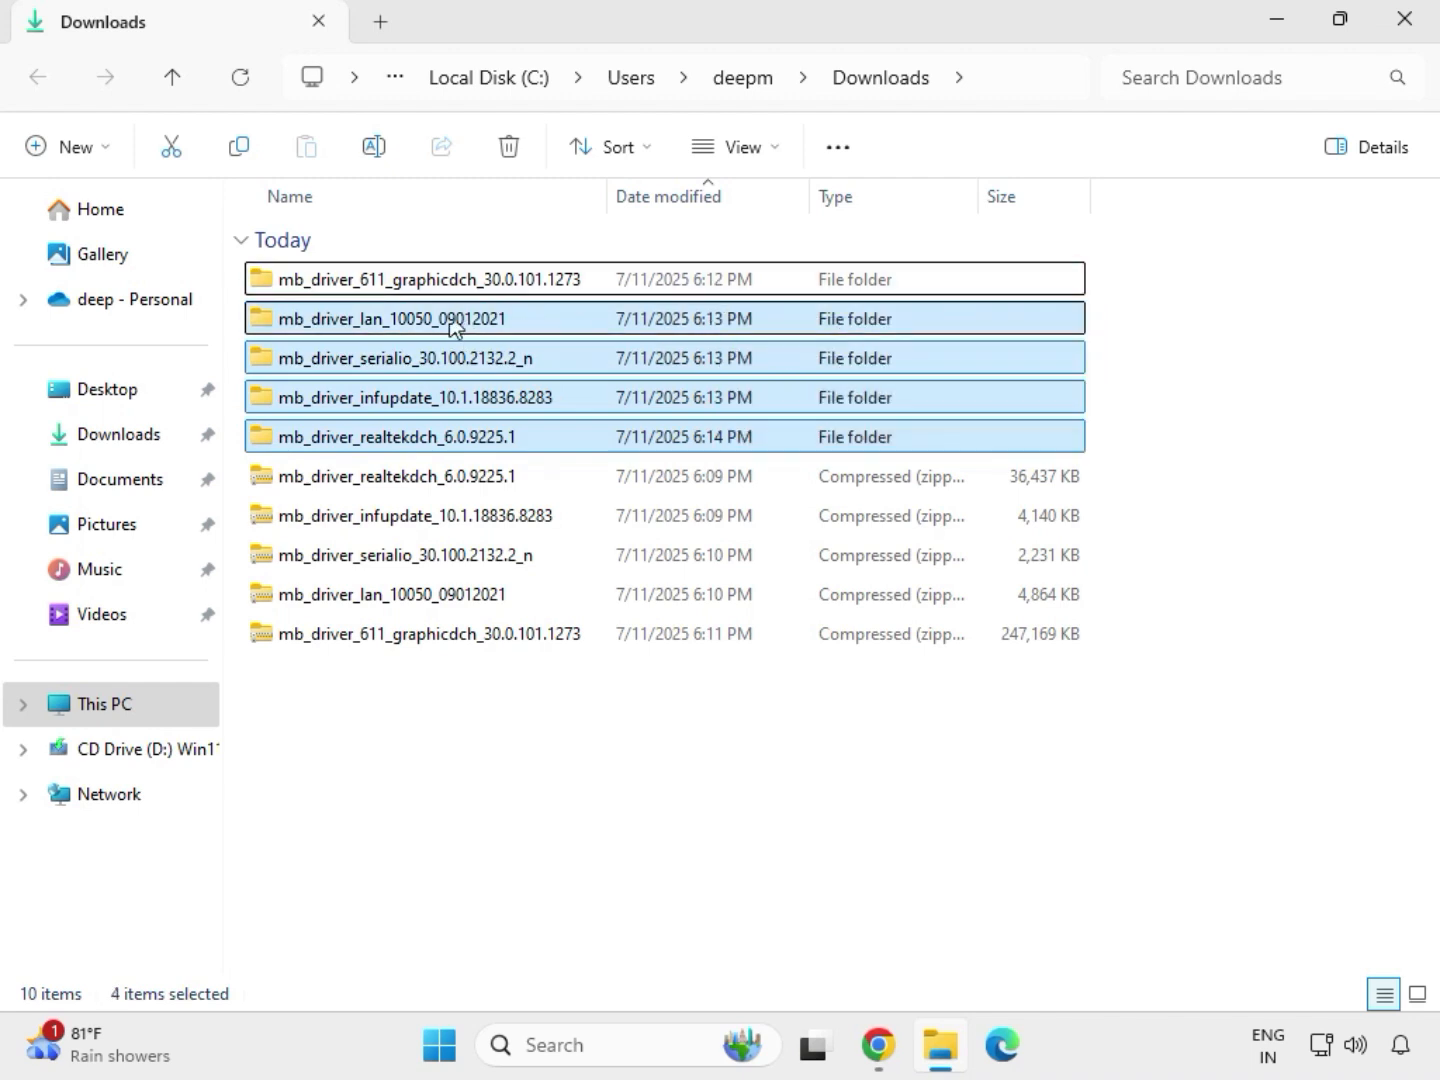
pyautogui.click(421, 288)
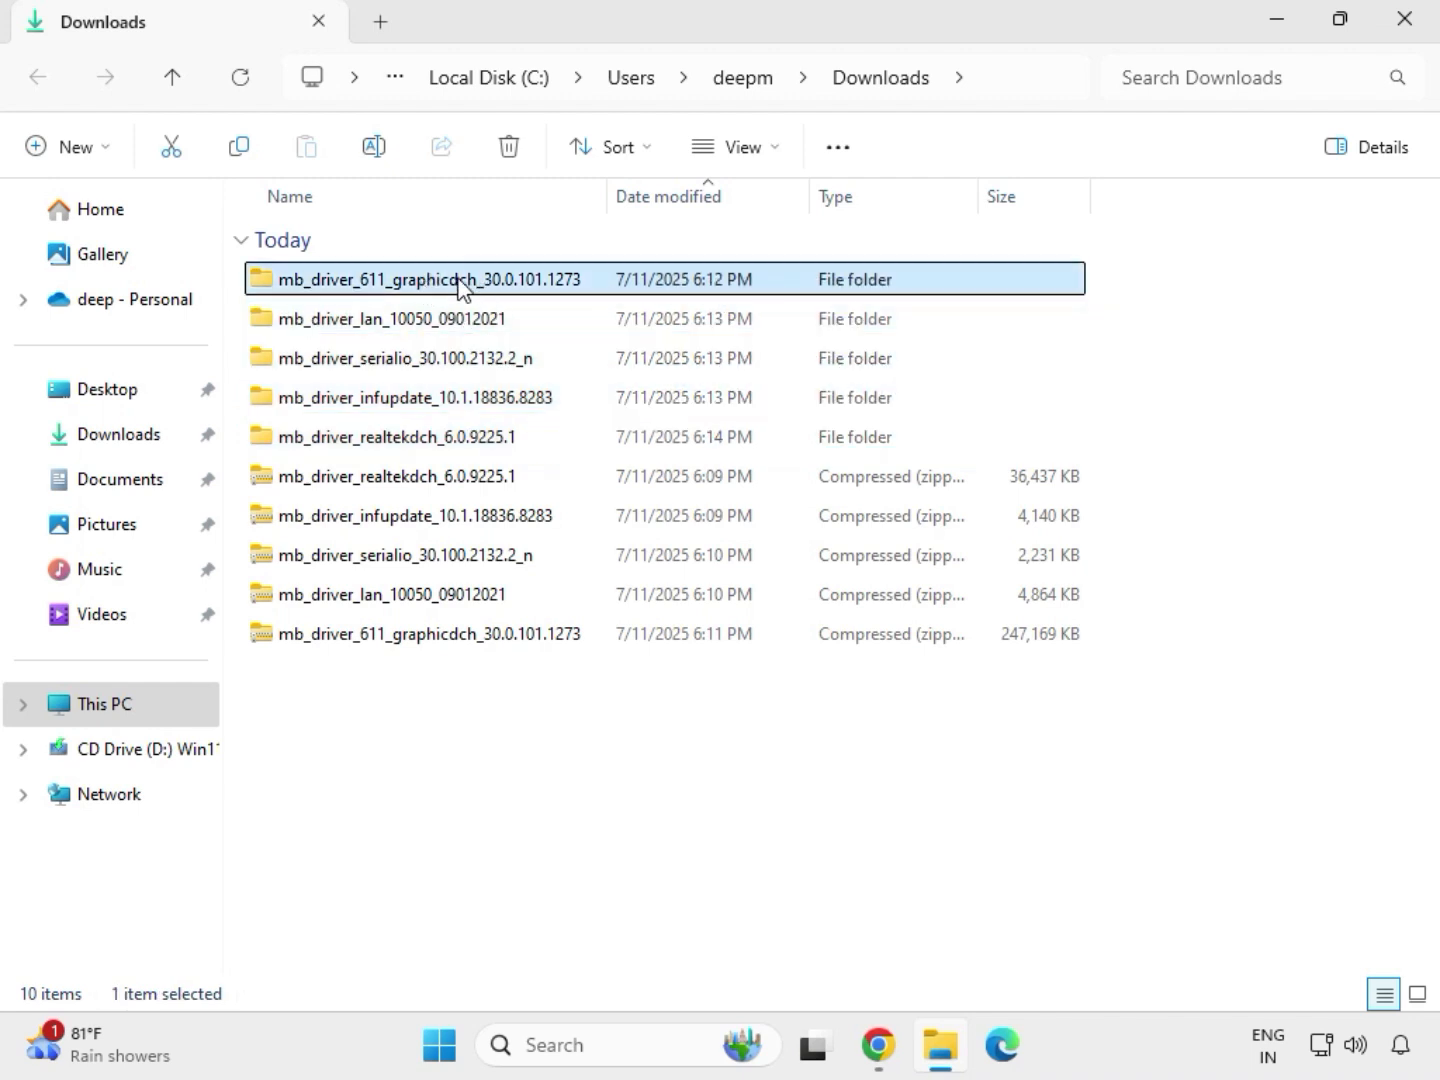
pyautogui.doubleClick(463, 288)
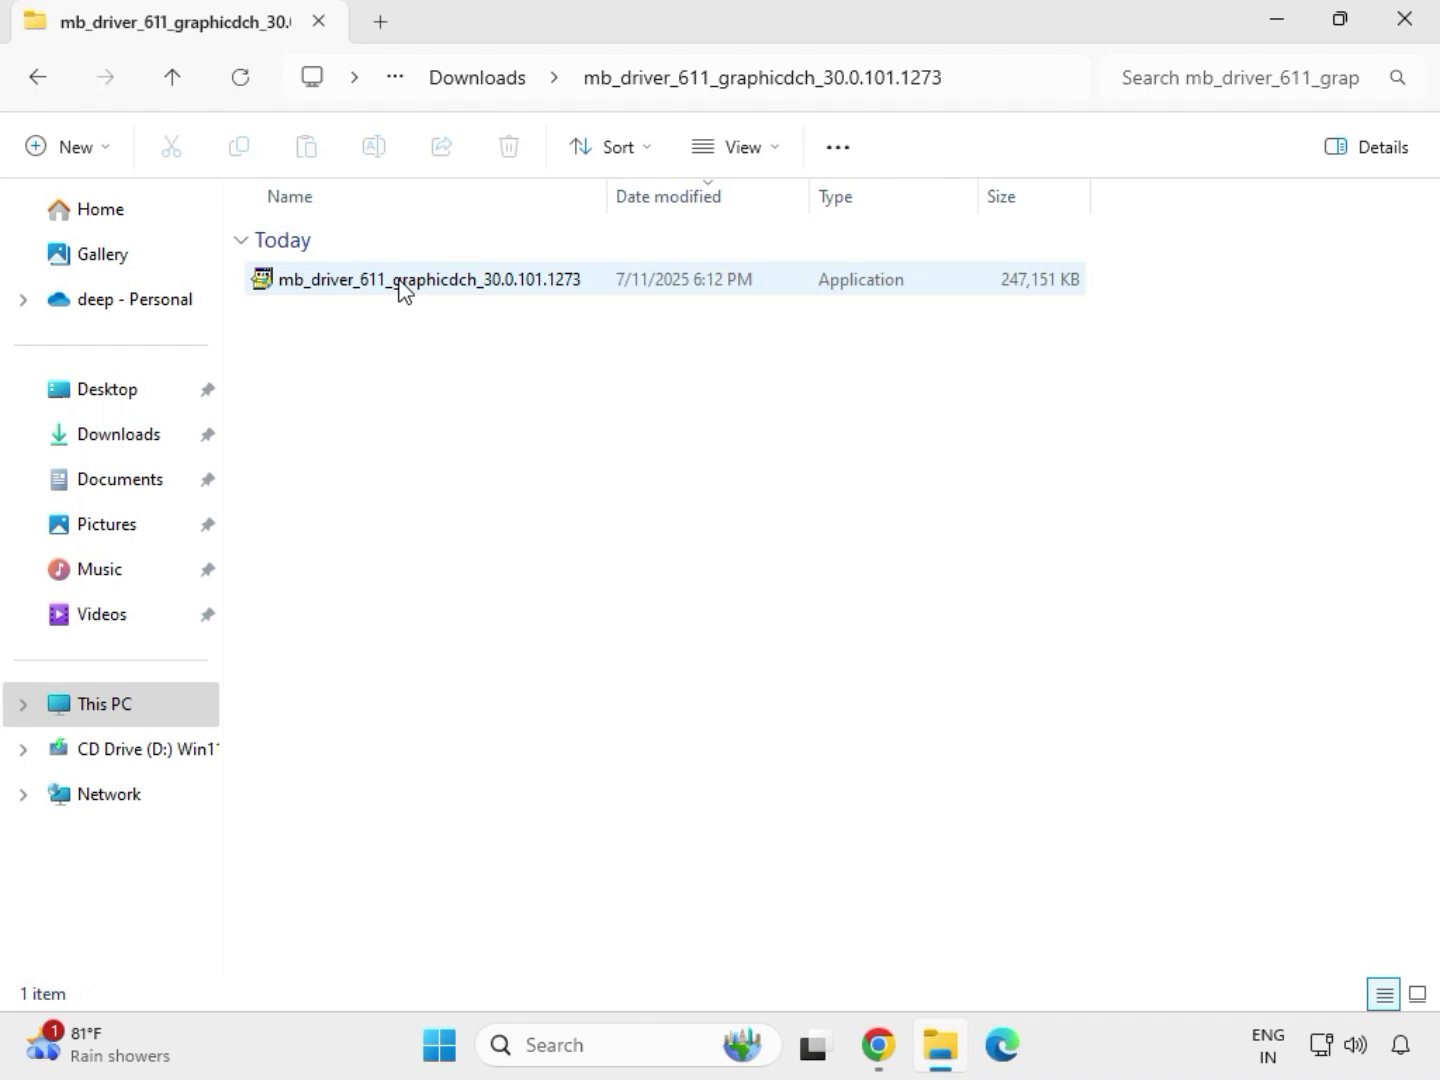
pyautogui.click(402, 290)
pyautogui.rightClick(430, 329)
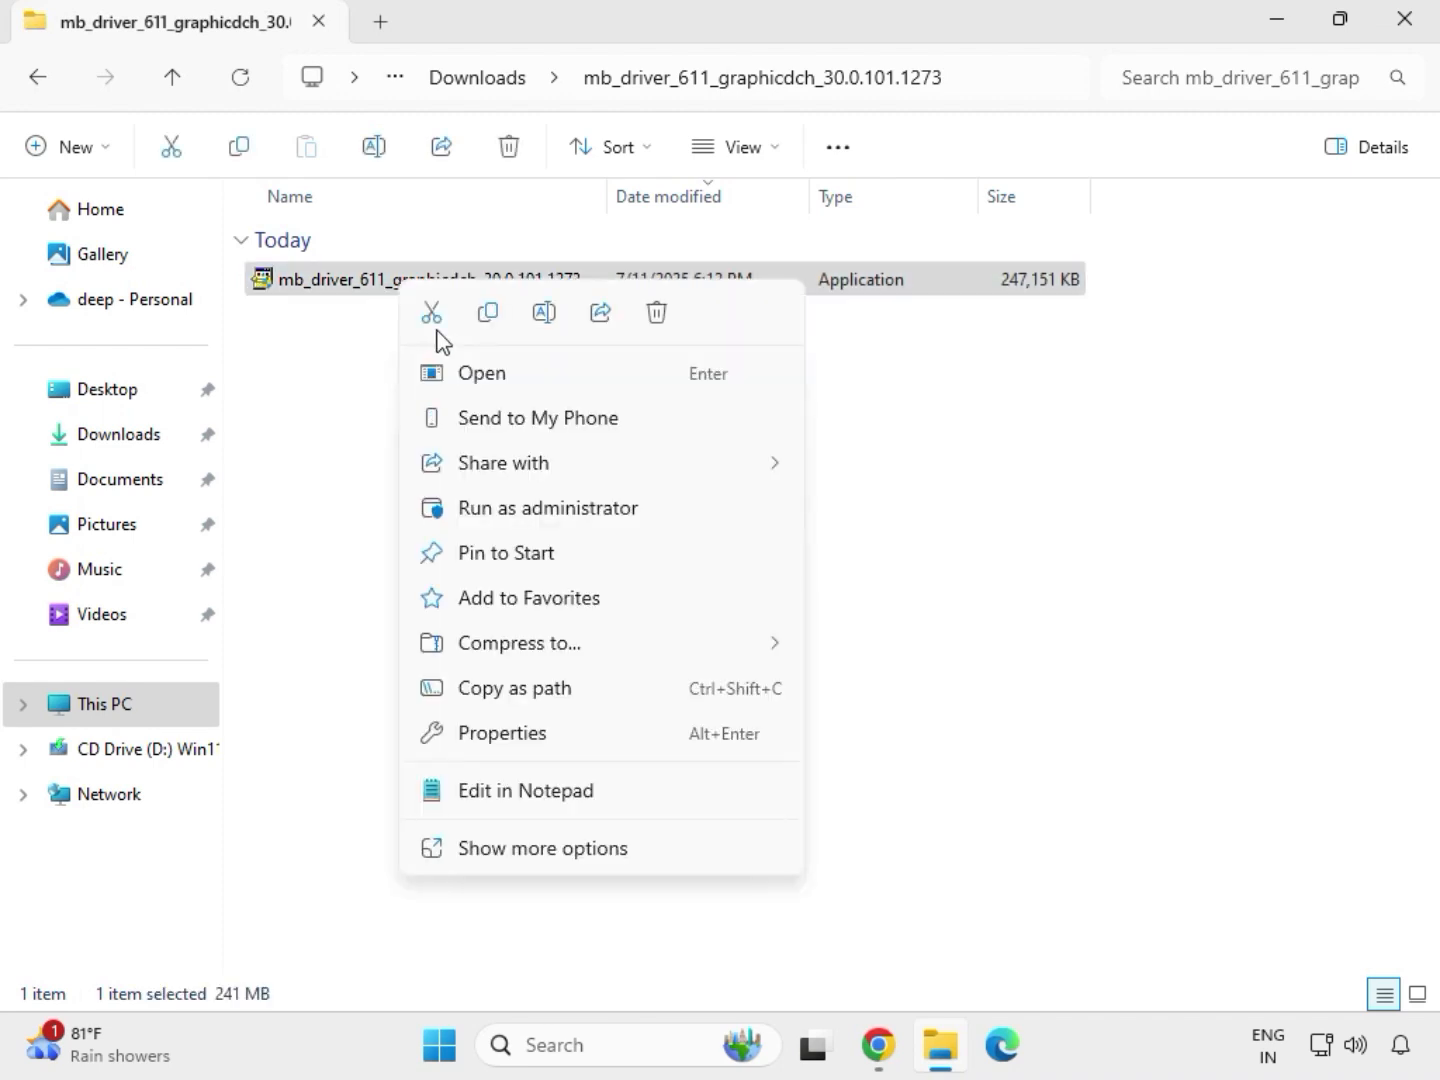
pyautogui.click(530, 517)
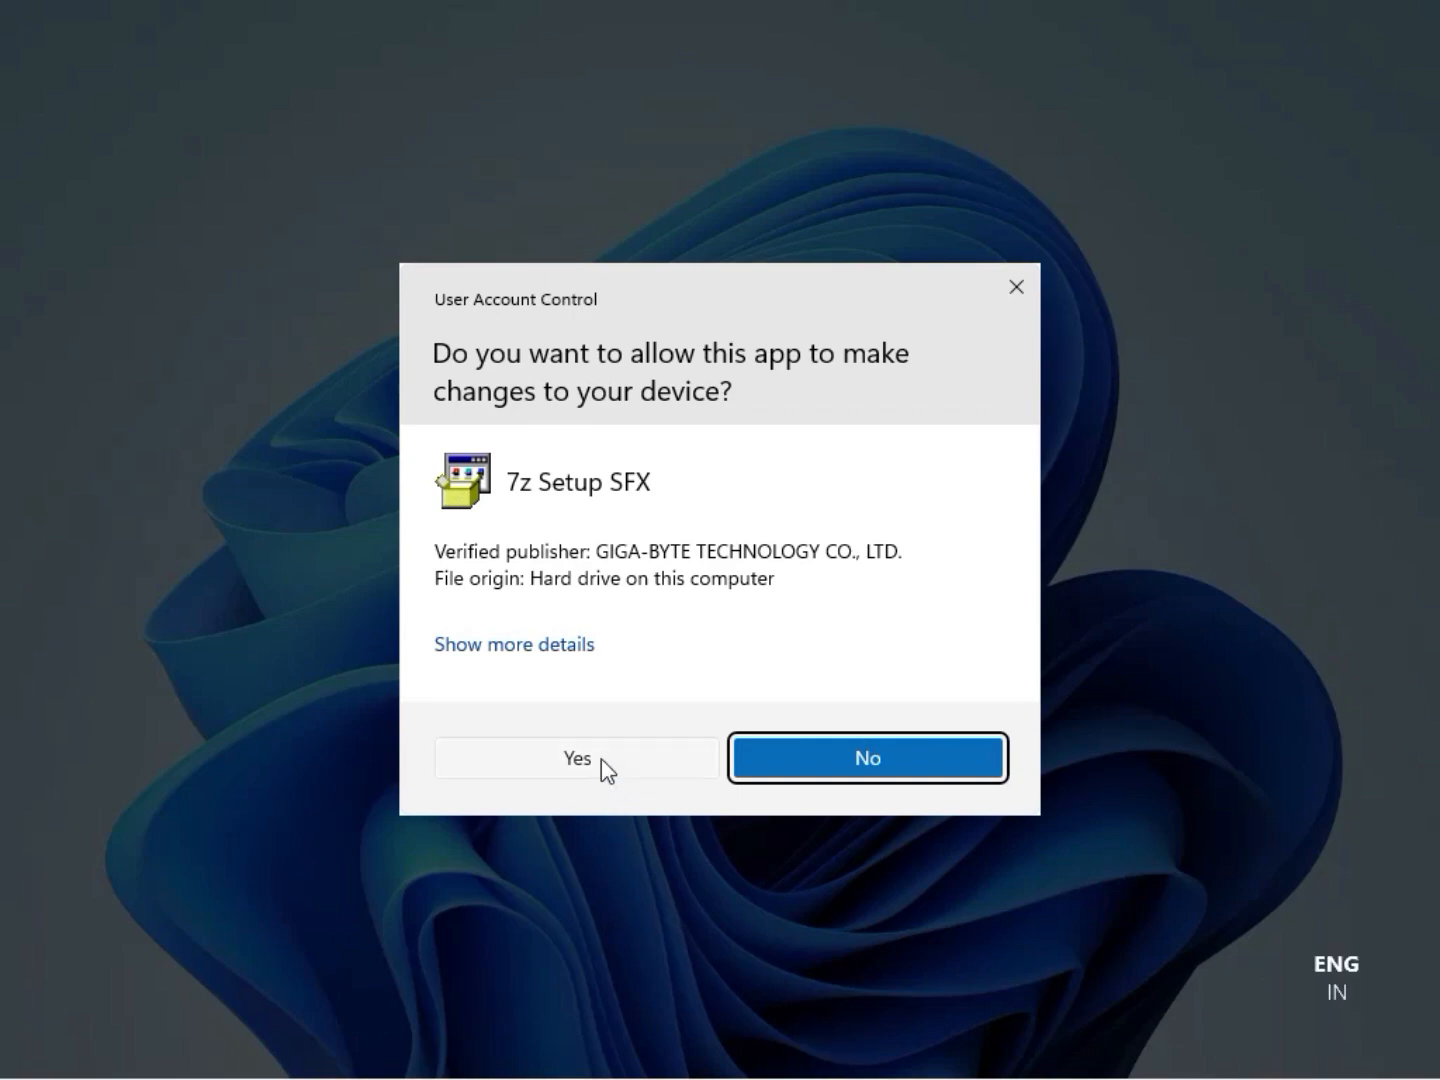
pyautogui.click(601, 759)
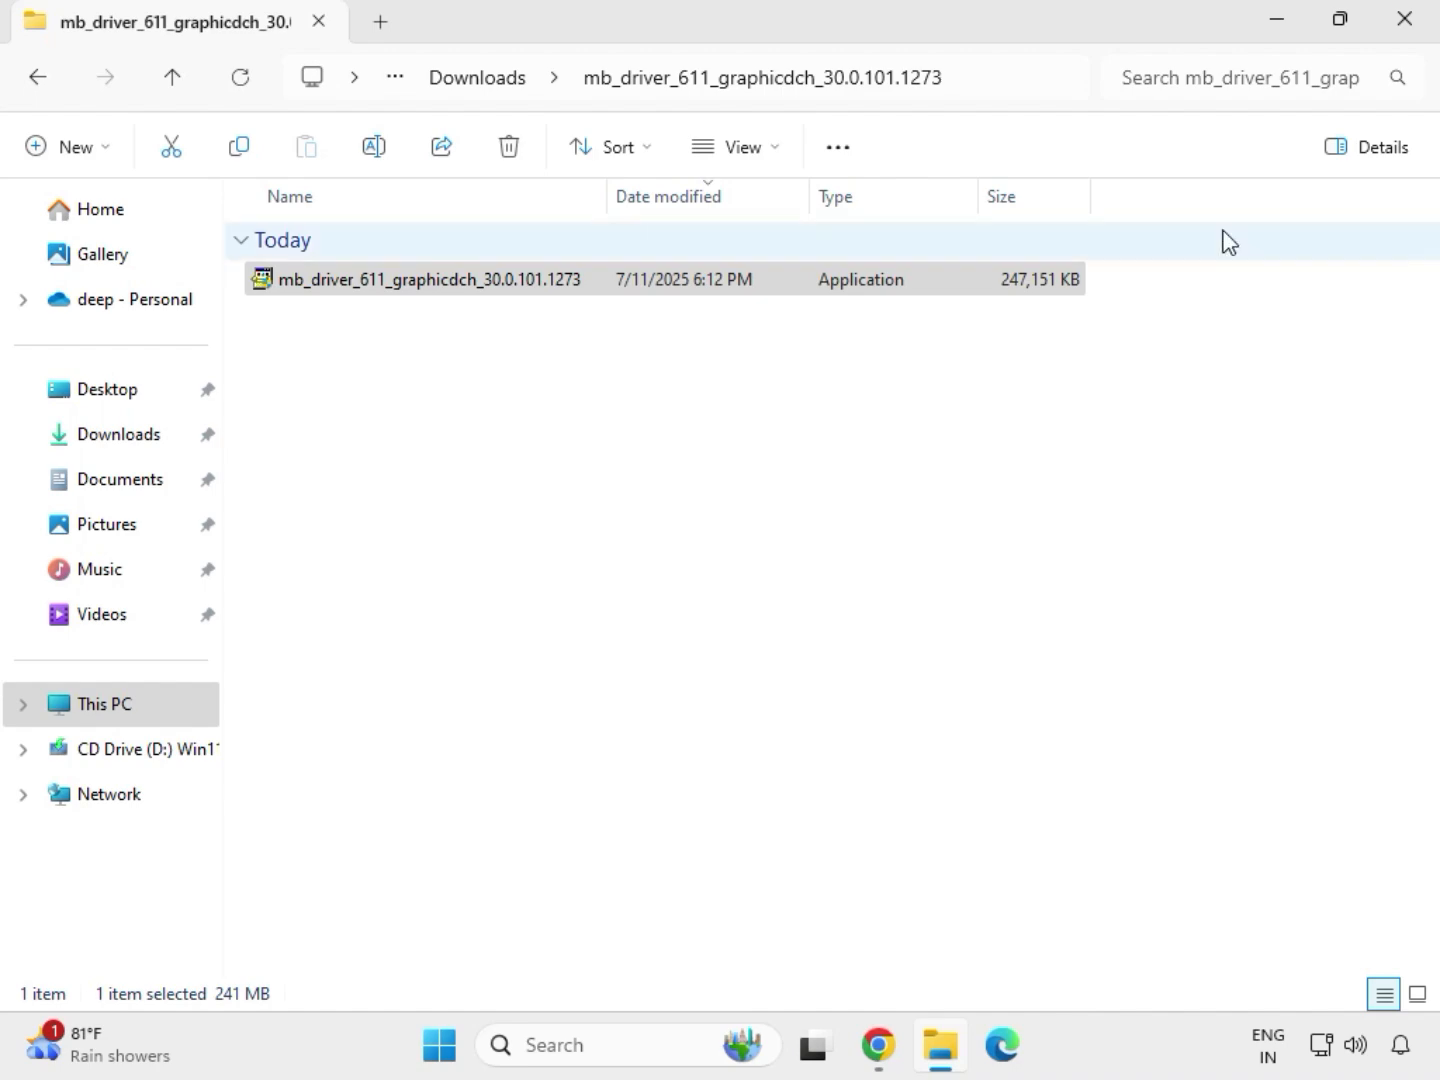
# Close the graphics driver folder's window and reopen the Downloads folder in a new File Explorer window
pyautogui.click(1424, 42)
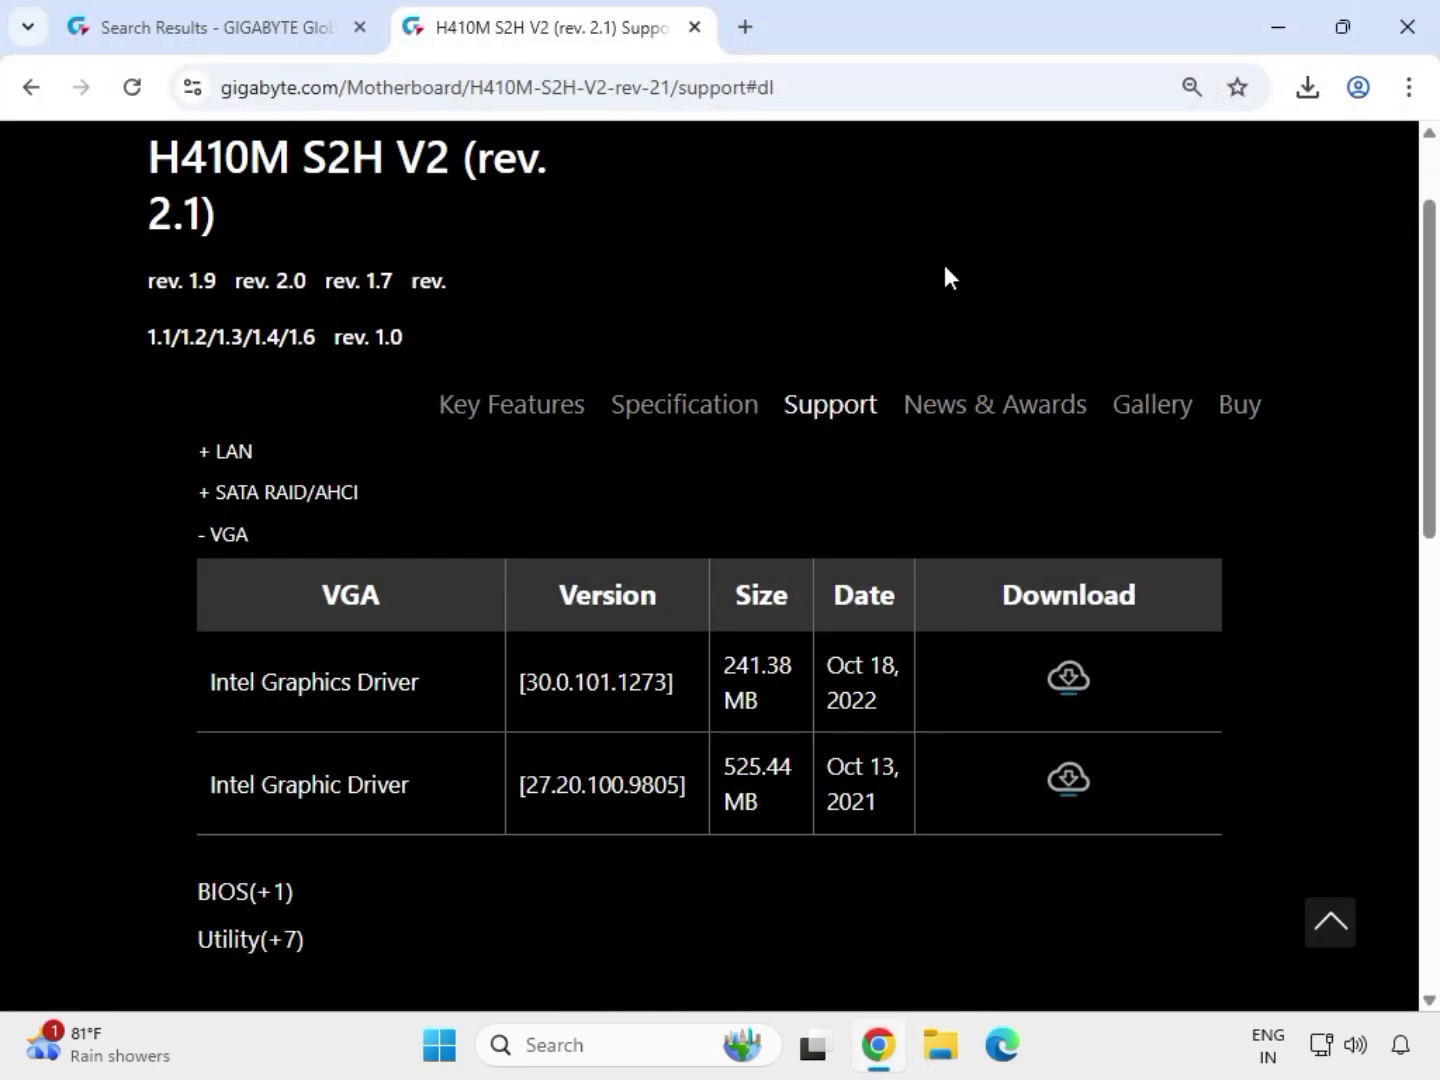
pyautogui.click(944, 1064)
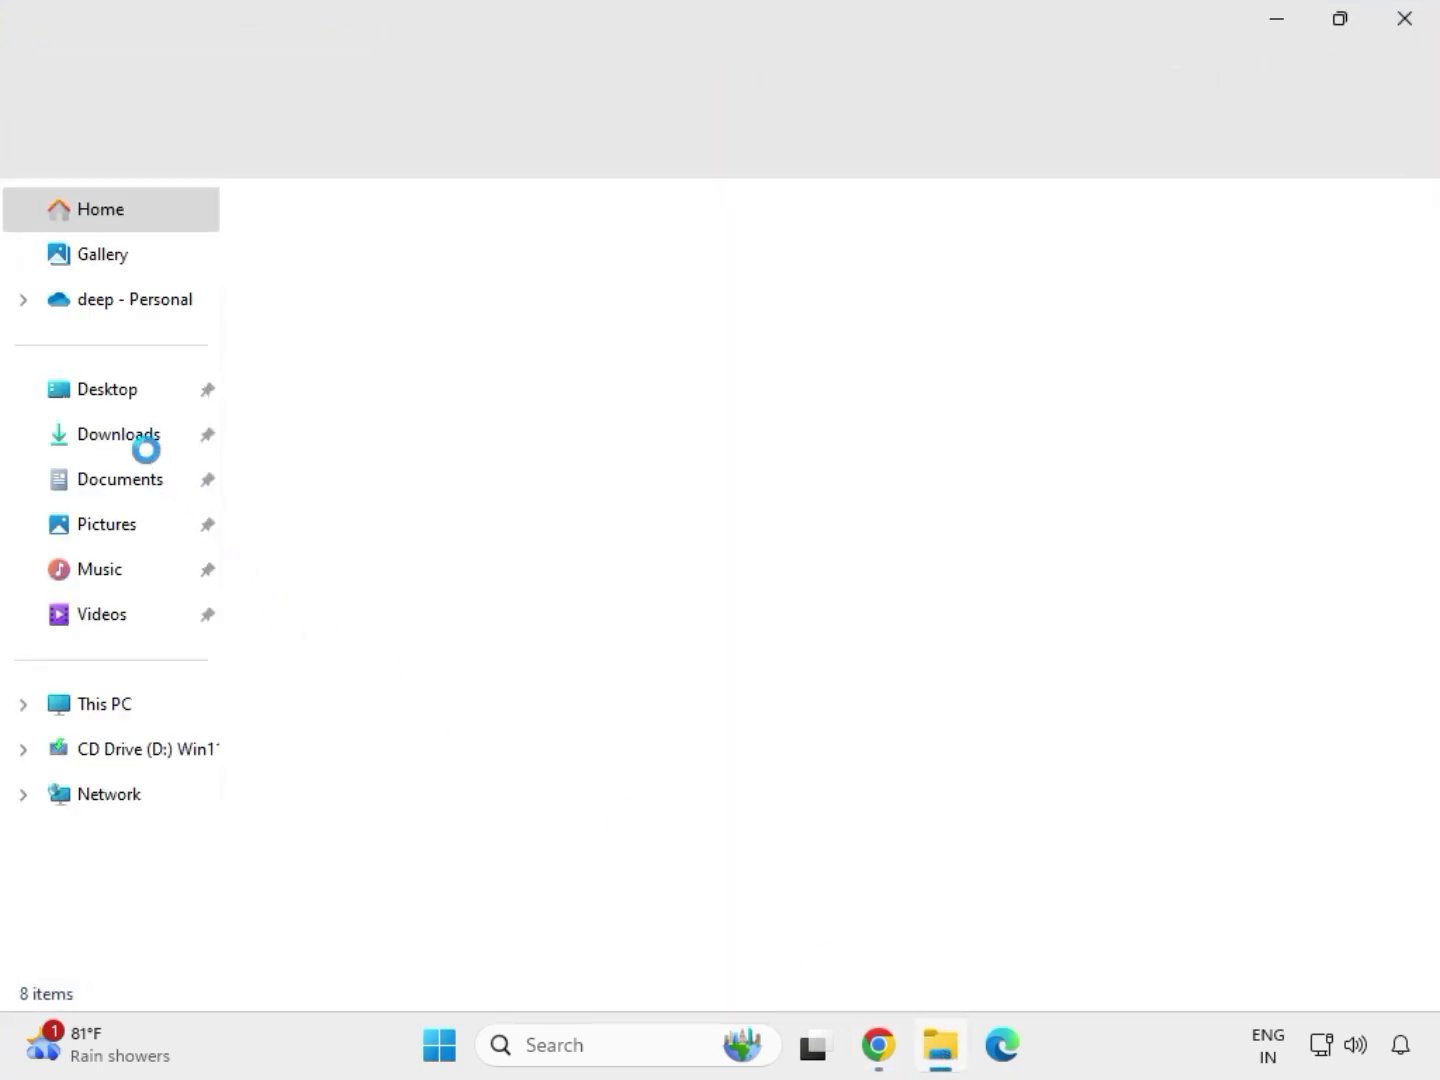
pyautogui.click(135, 448)
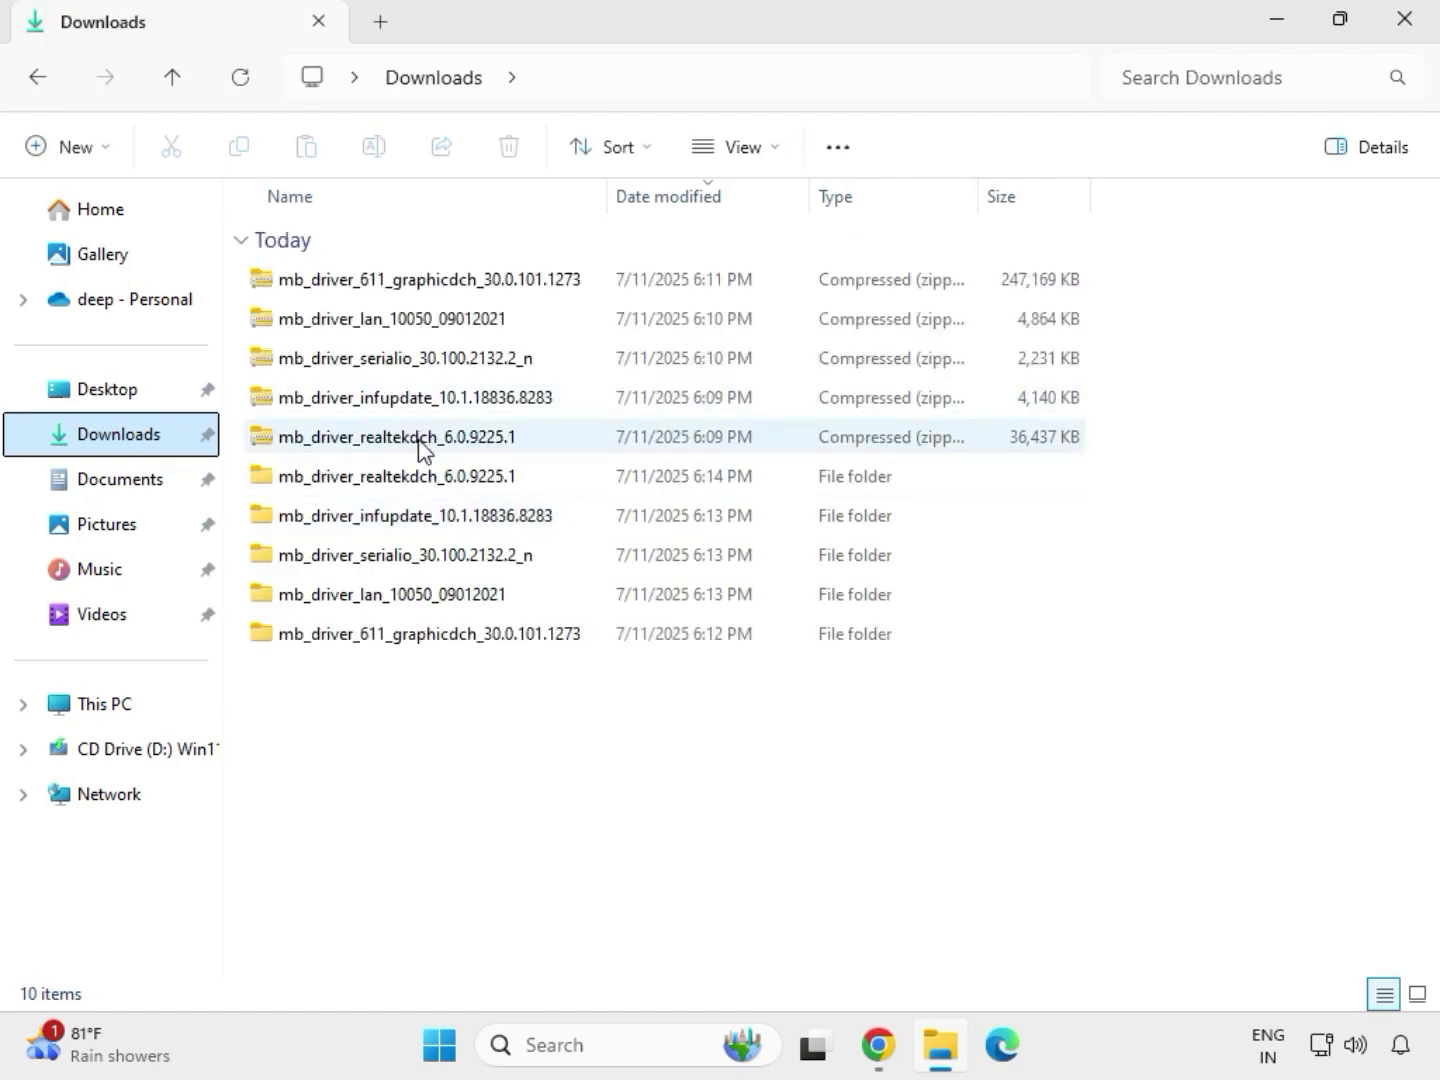
# Launch the Install_Win10_10050_09012021 installer from the extracted mb_driver_lan_10050_09012021 folder and allow it to make changes to the device
pyautogui.click(407, 481)
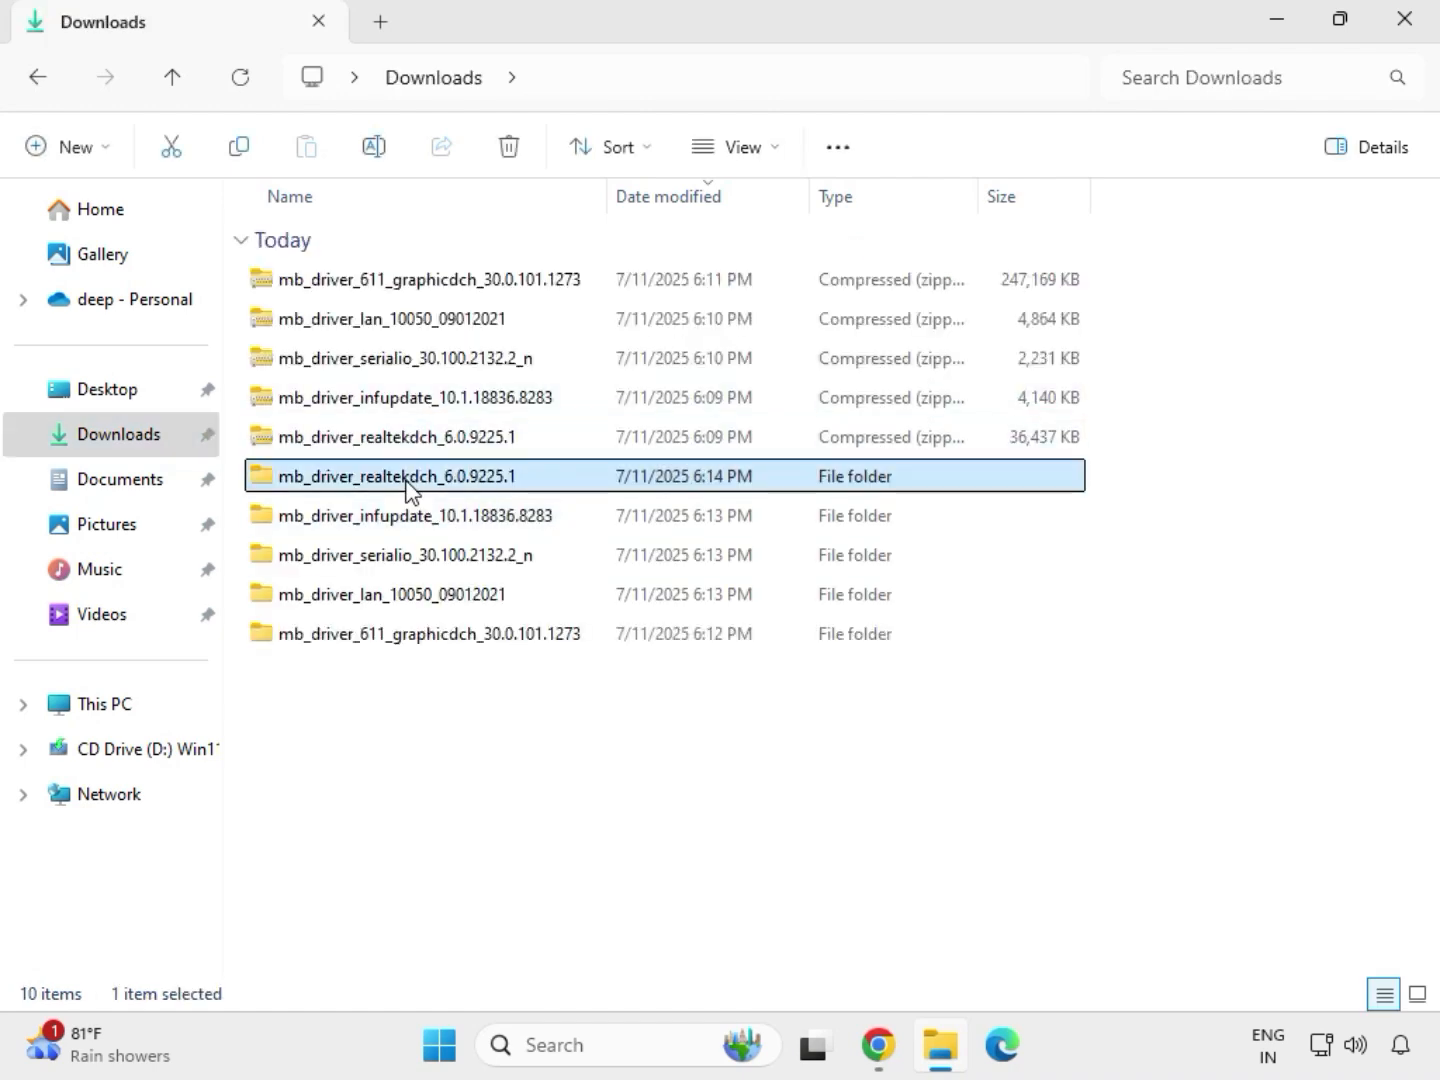
pyautogui.click(467, 638)
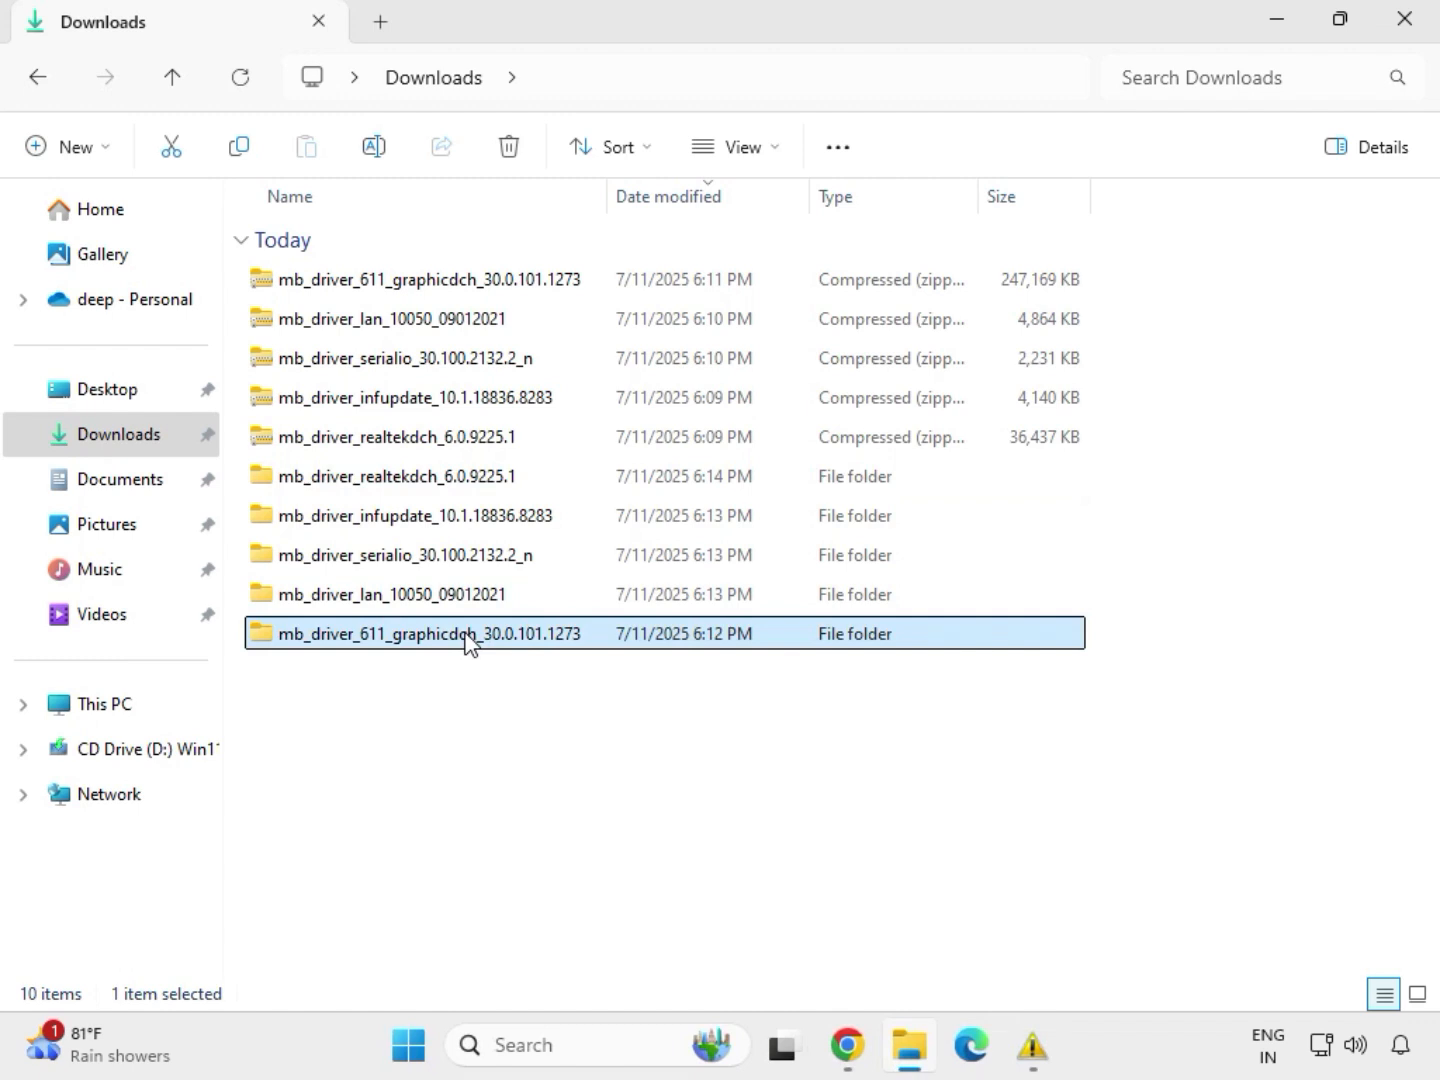
pyautogui.click(447, 597)
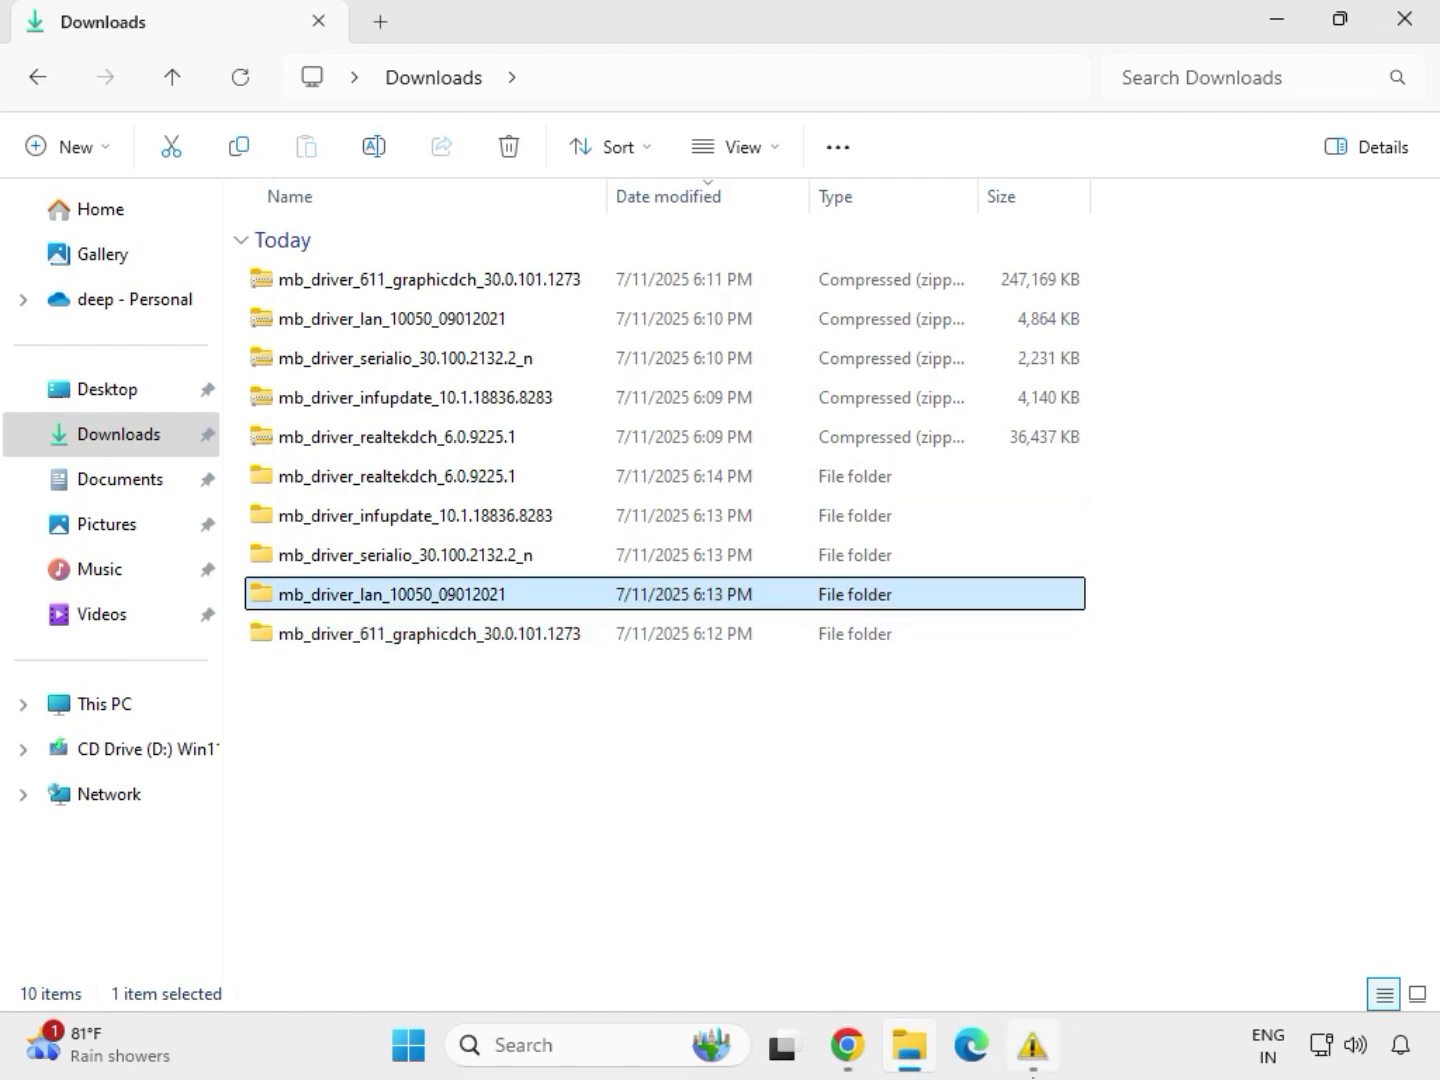
pyautogui.doubleClick(449, 597)
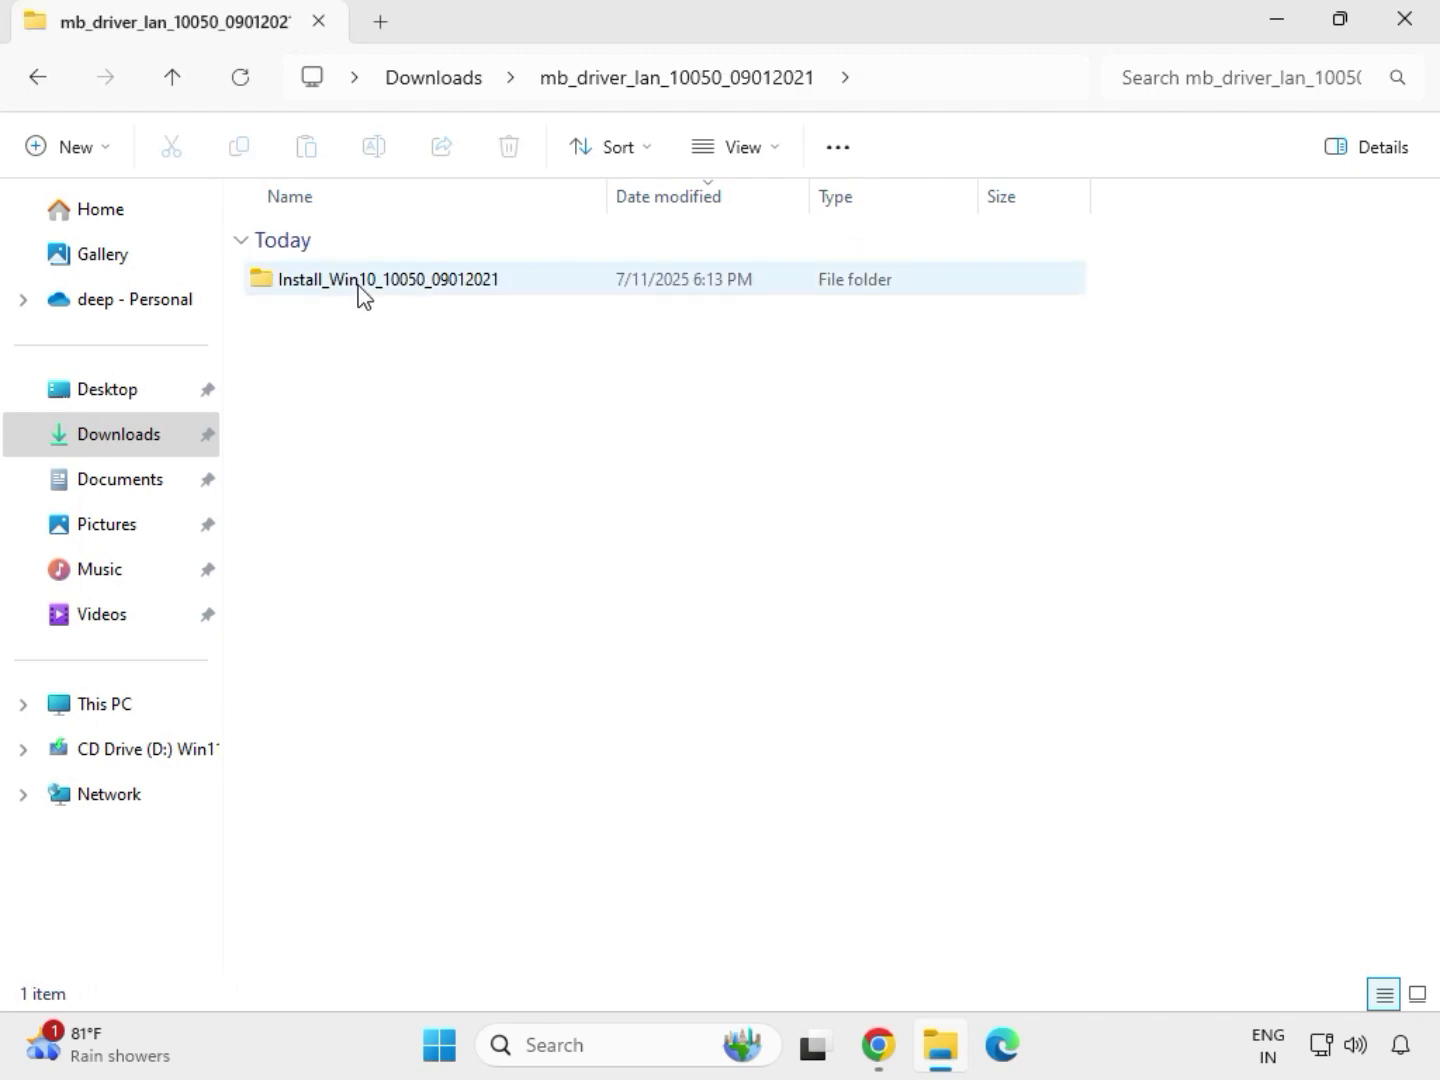
pyautogui.doubleClick(360, 293)
pyautogui.doubleClick(360, 293)
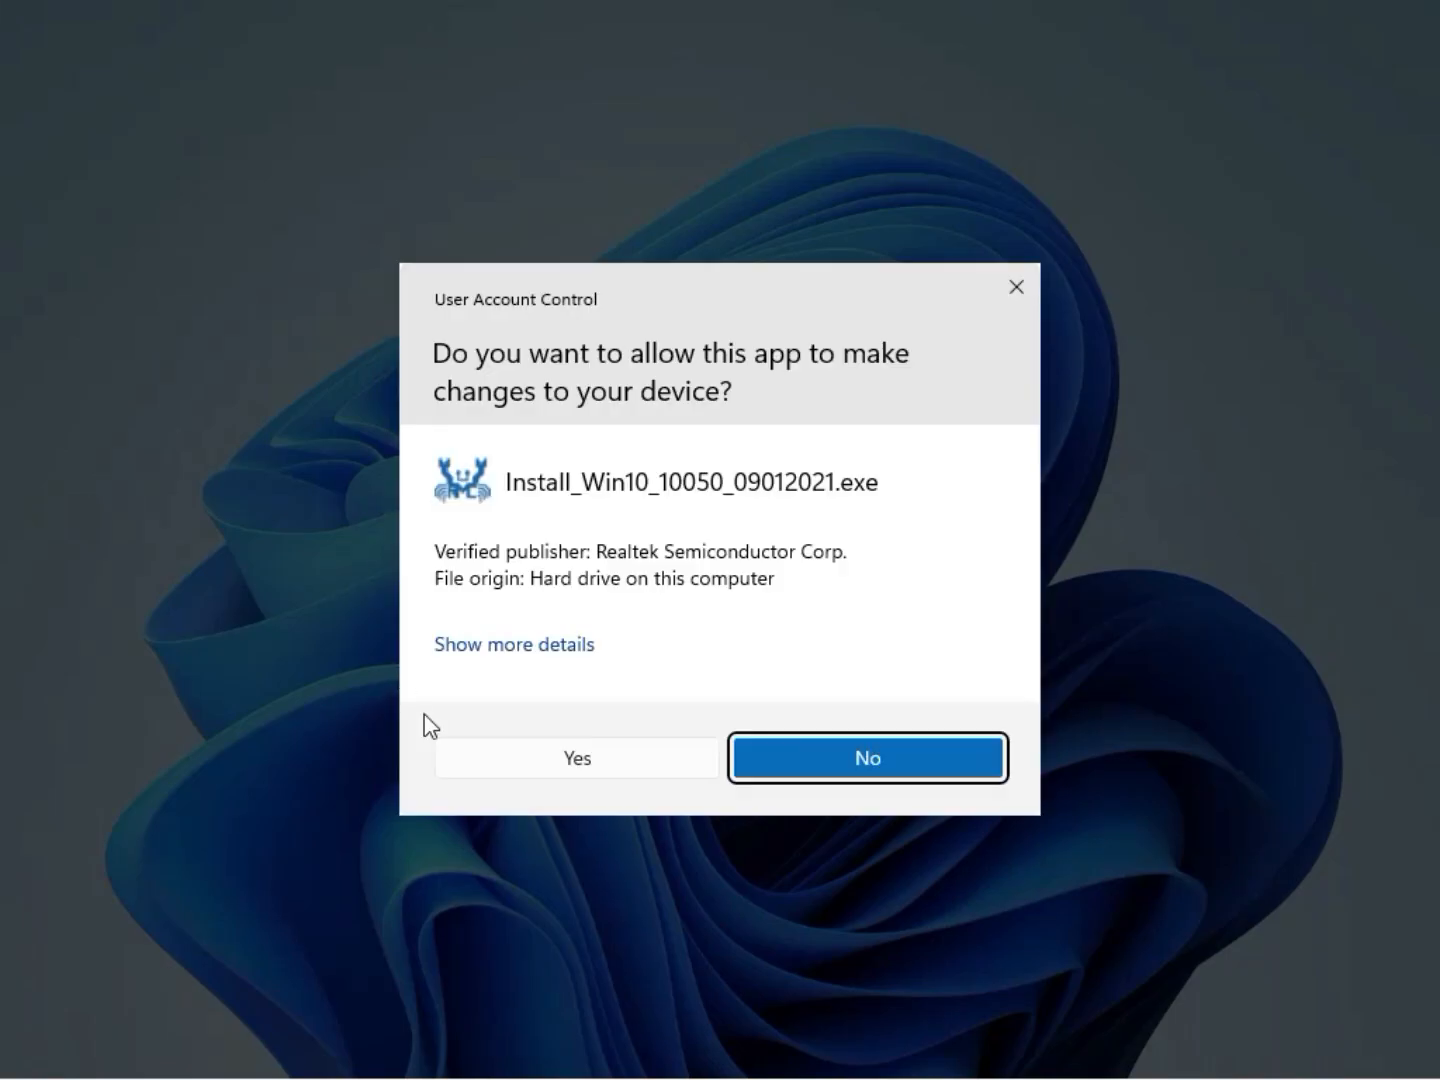
pyautogui.click(563, 760)
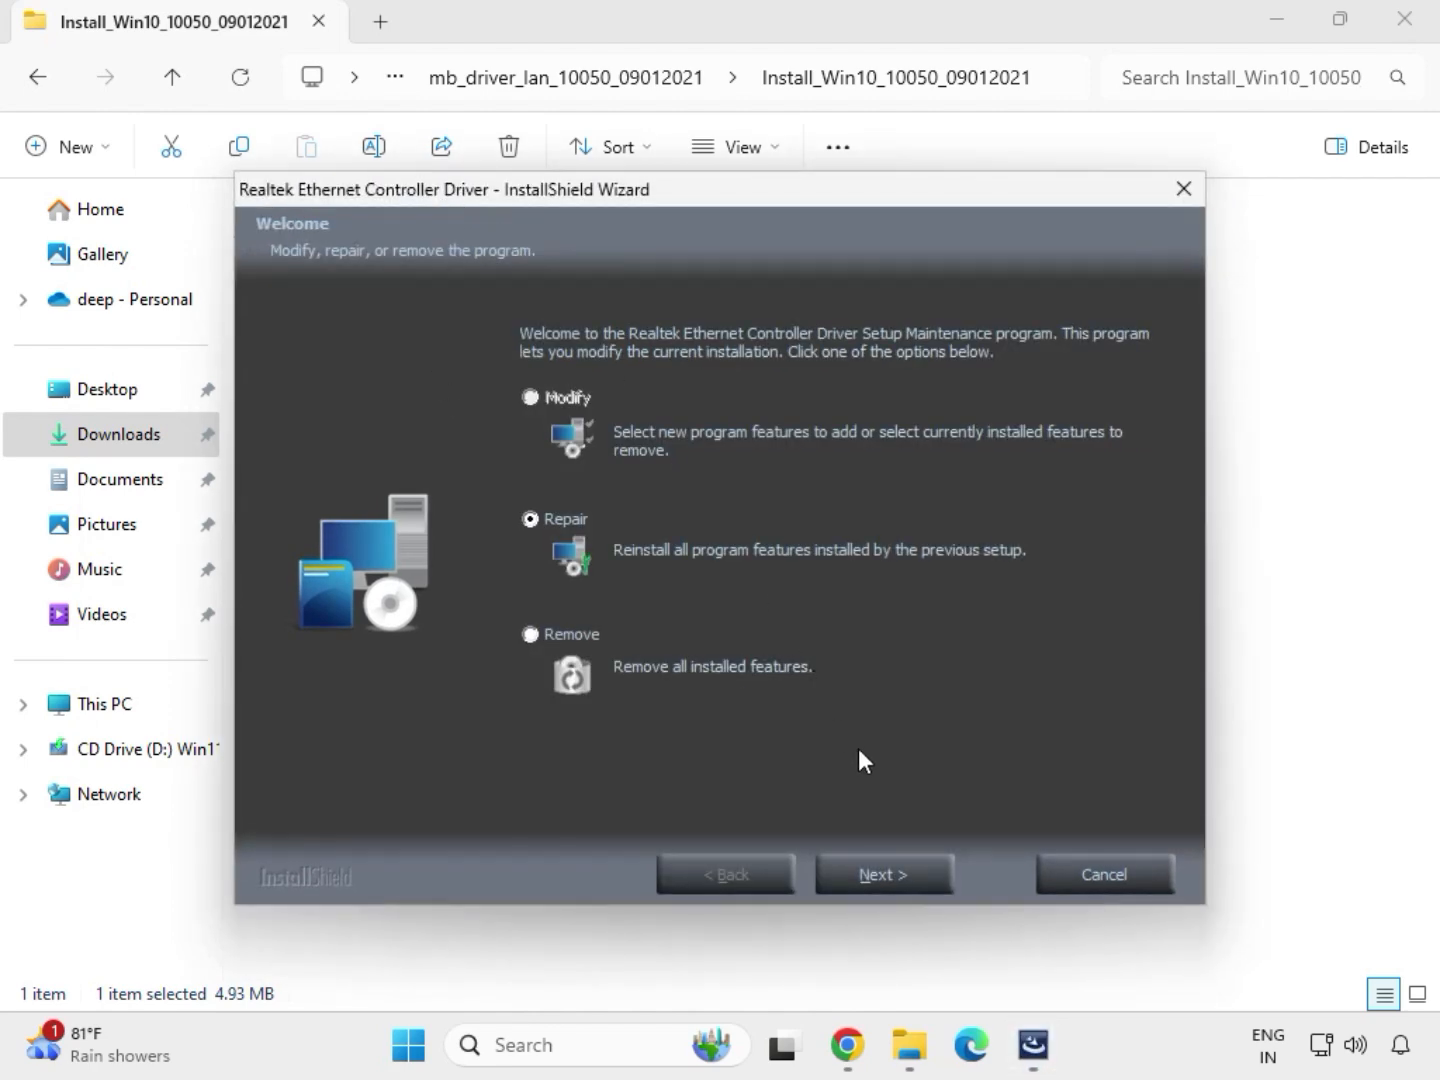
# Repair the existing Realtek Ethernet Controller Driver installation and finish the InstallShield wizard
pyautogui.click(919, 885)
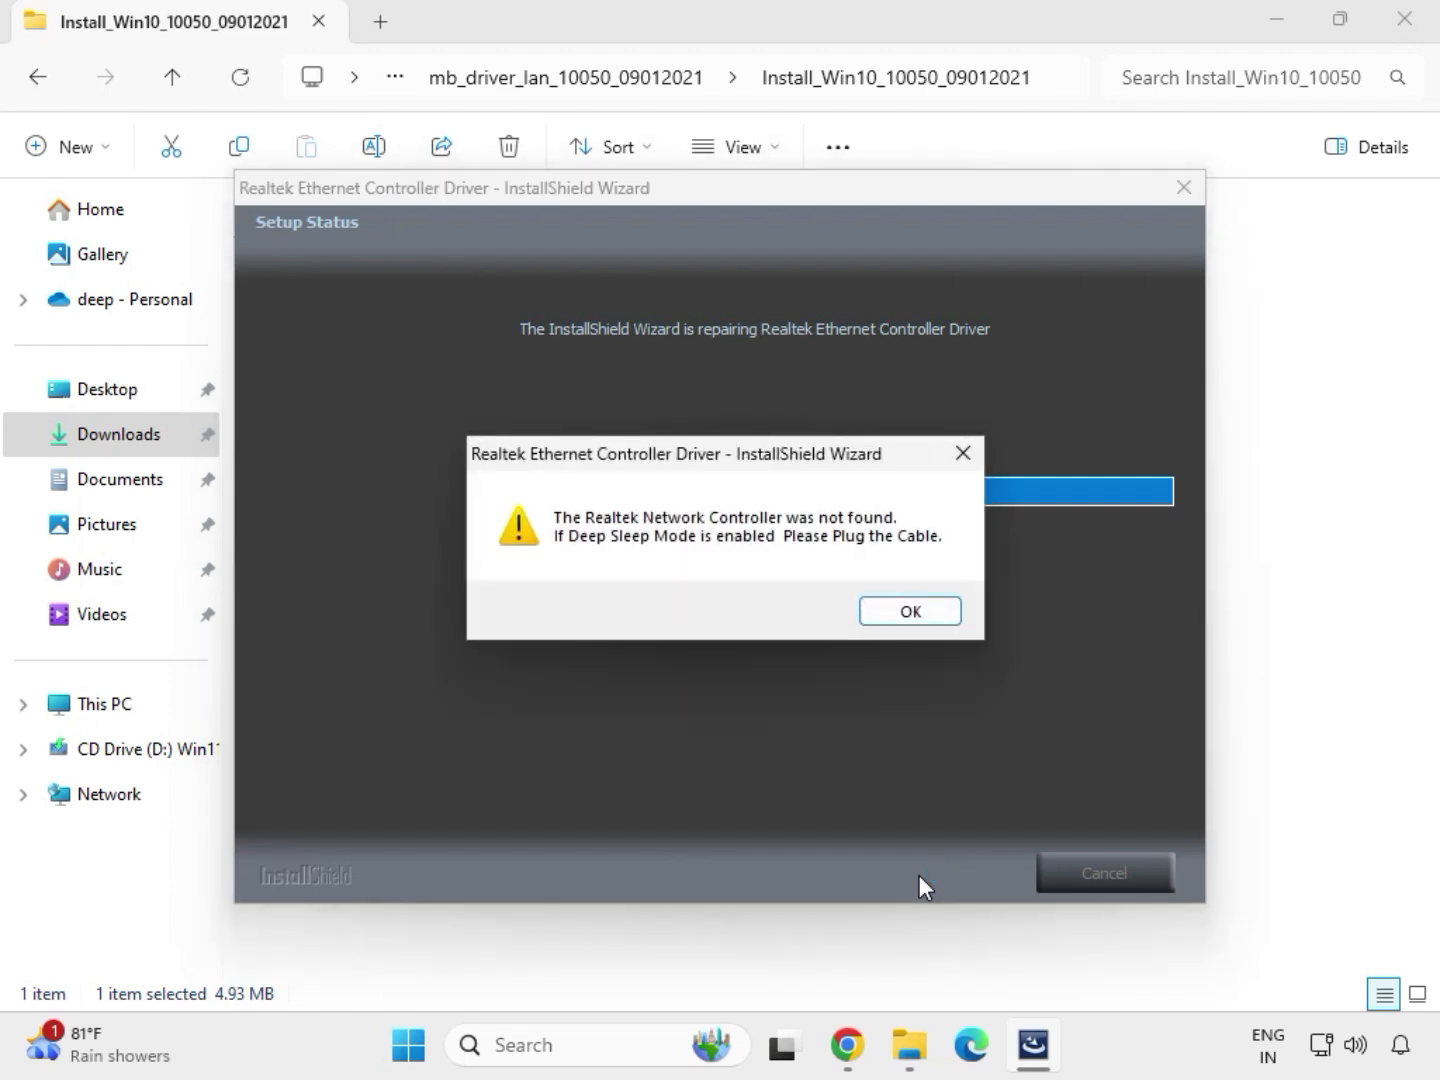
pyautogui.click(877, 600)
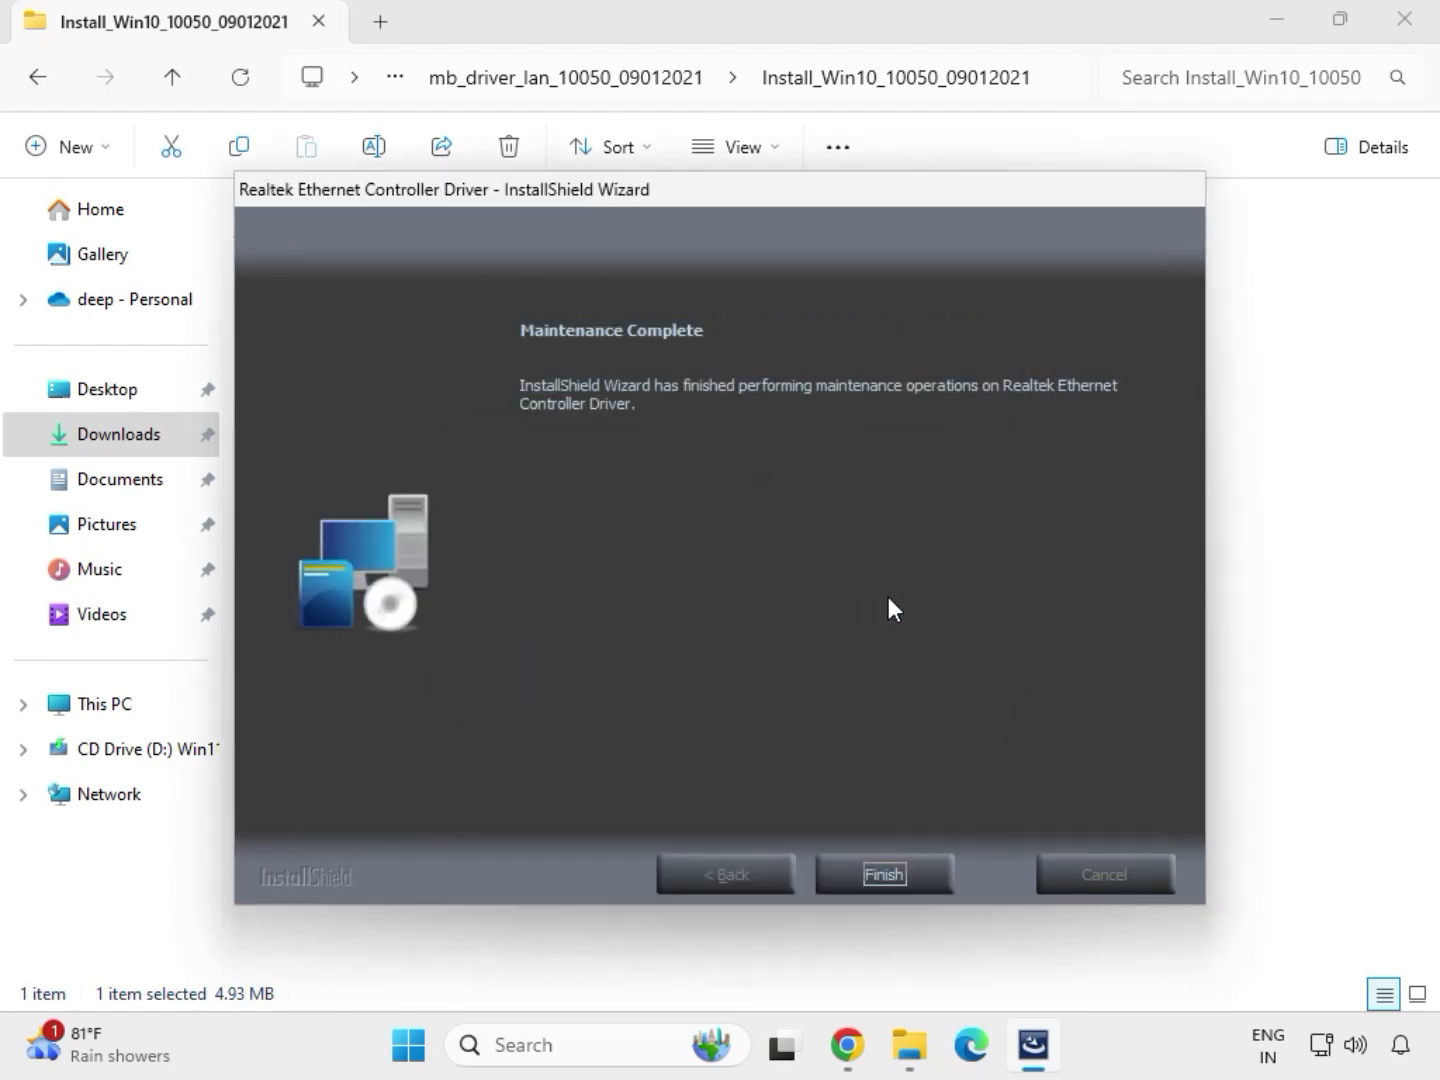
pyautogui.click(896, 859)
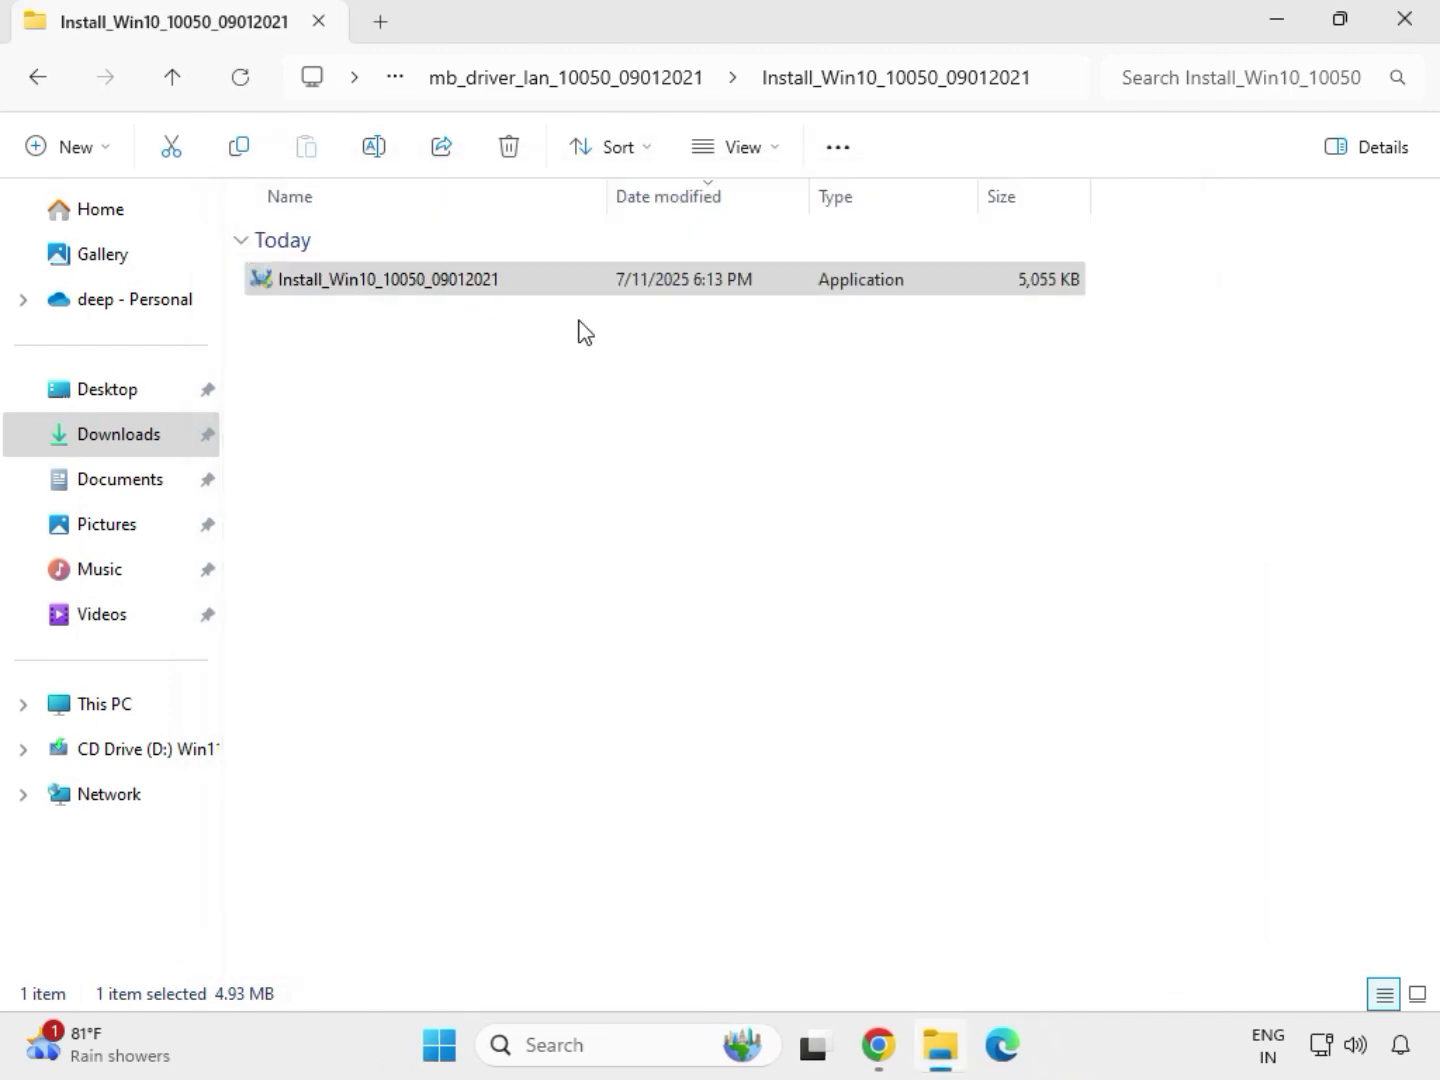
# Try to install Intel Serial IO by running SetupSerialIO from the extracted mb_driver_serialio_30.100.2132.2_n folder as administrator, and close the setup
pyautogui.click(41, 84)
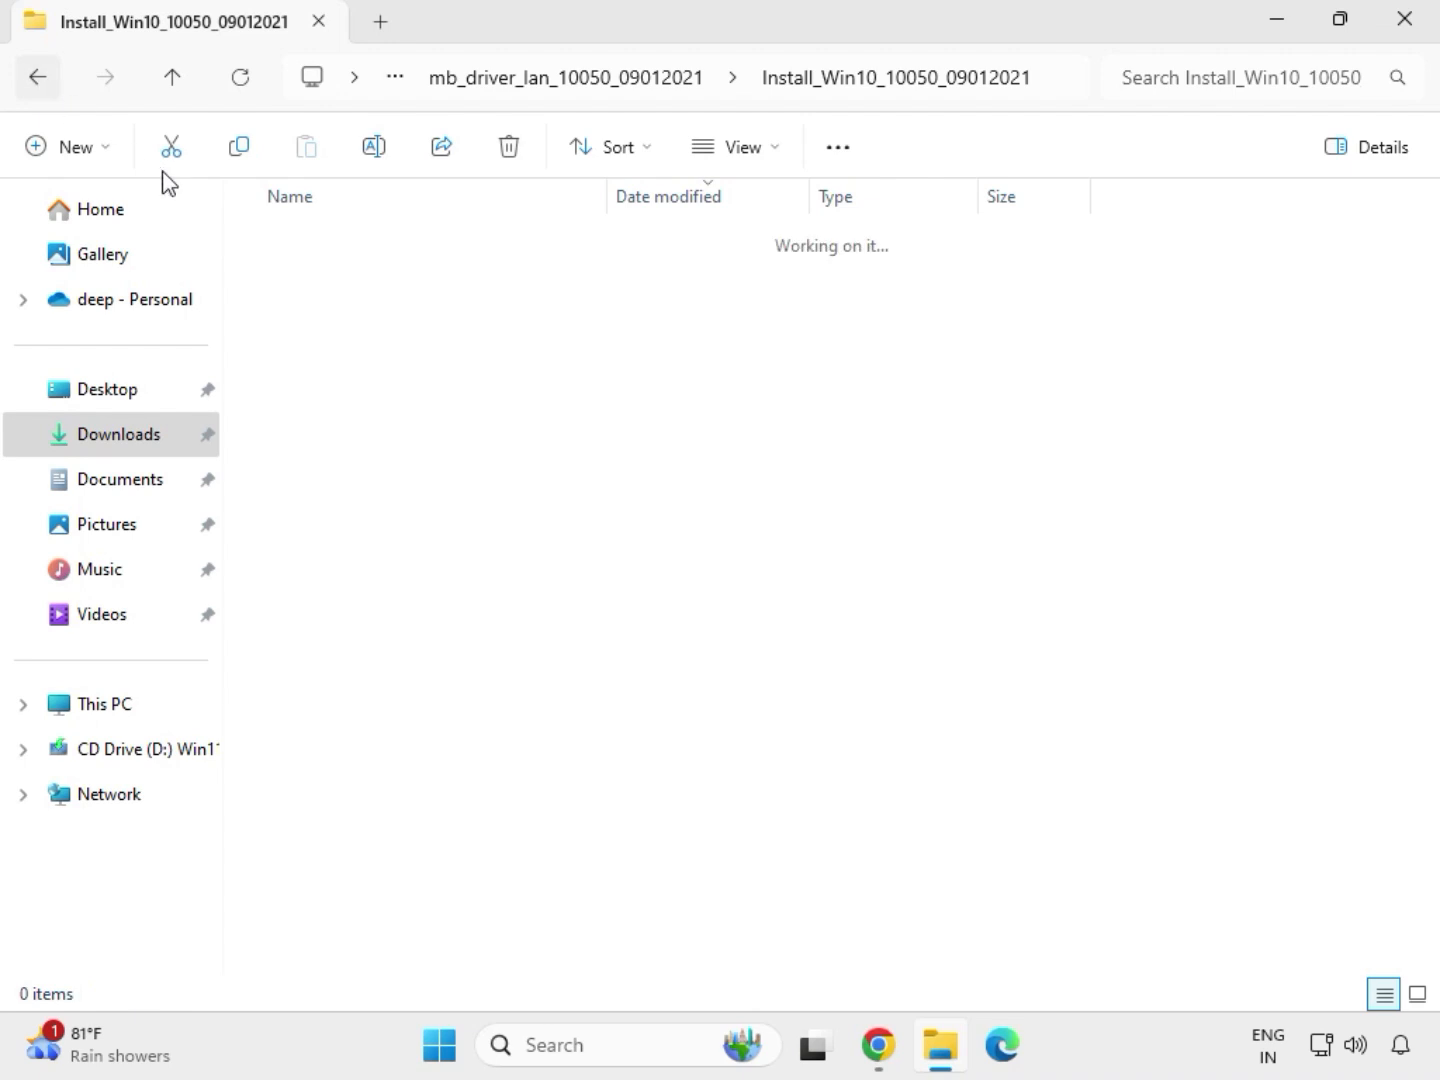
pyautogui.click(35, 80)
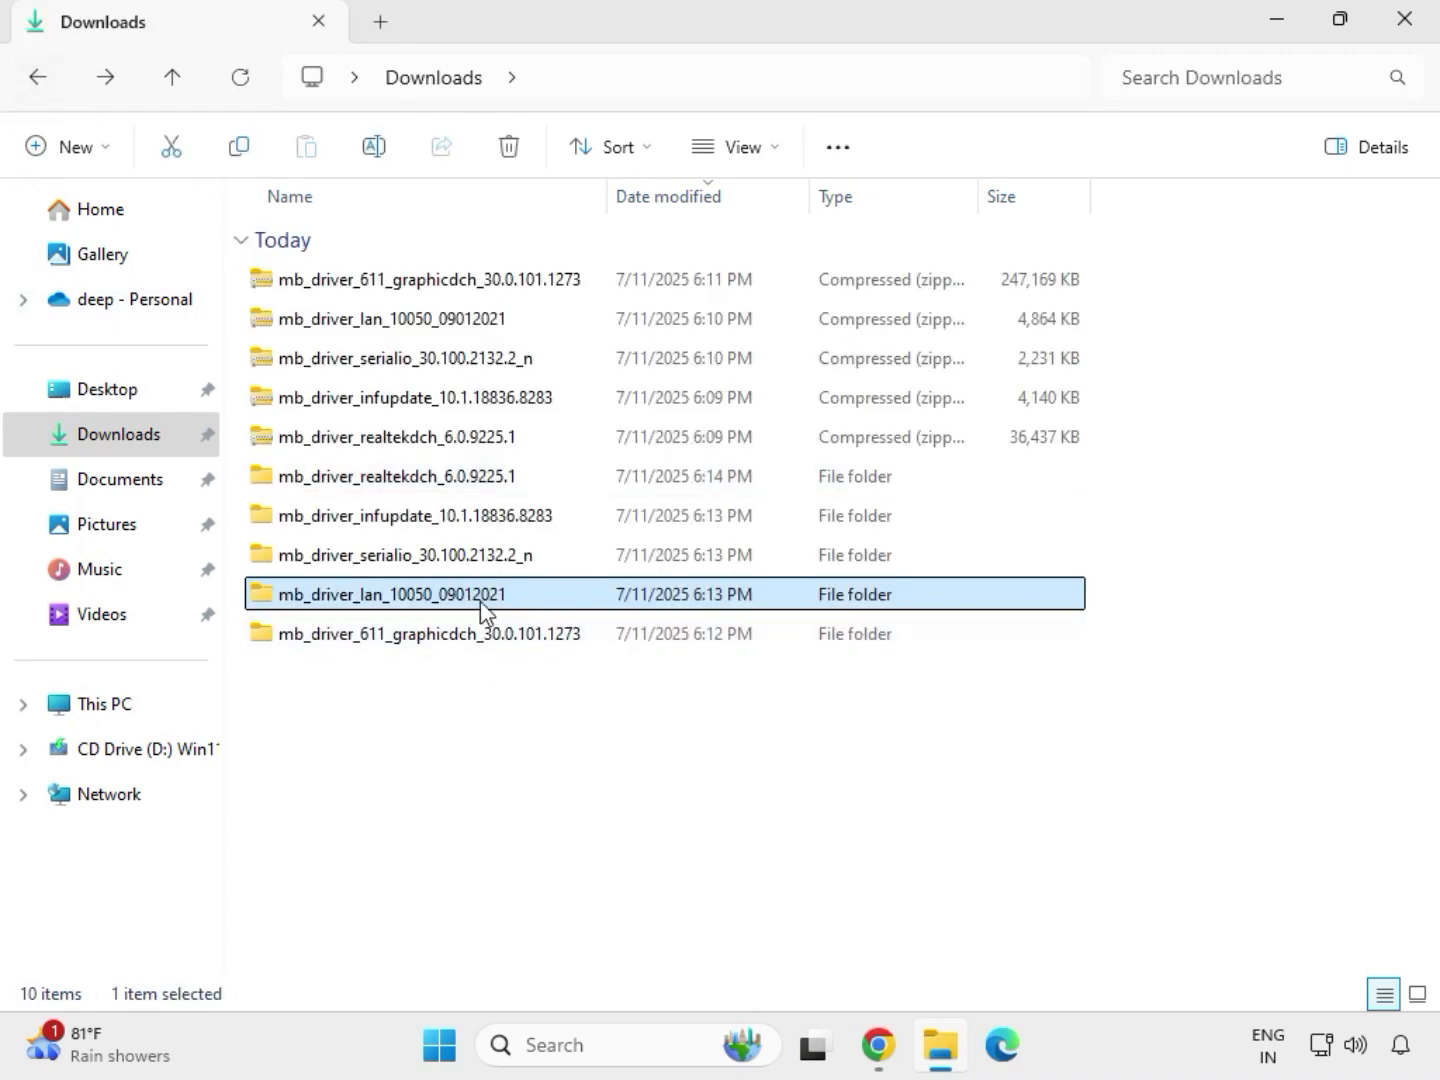
pyautogui.doubleClick(405, 560)
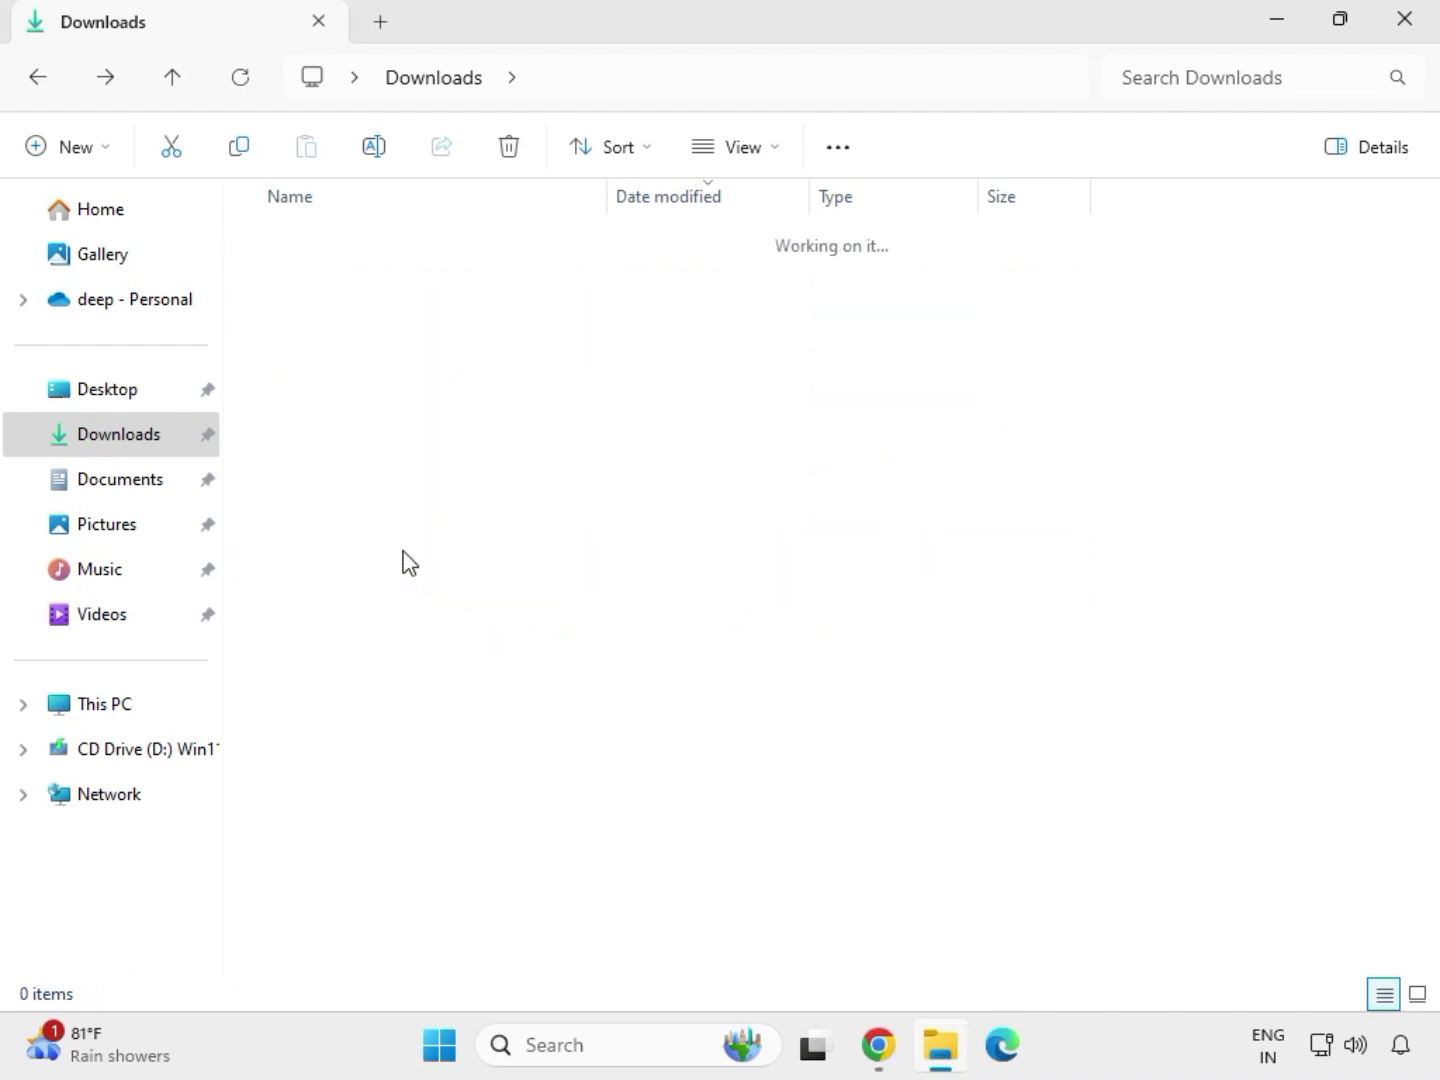
pyautogui.doubleClick(427, 283)
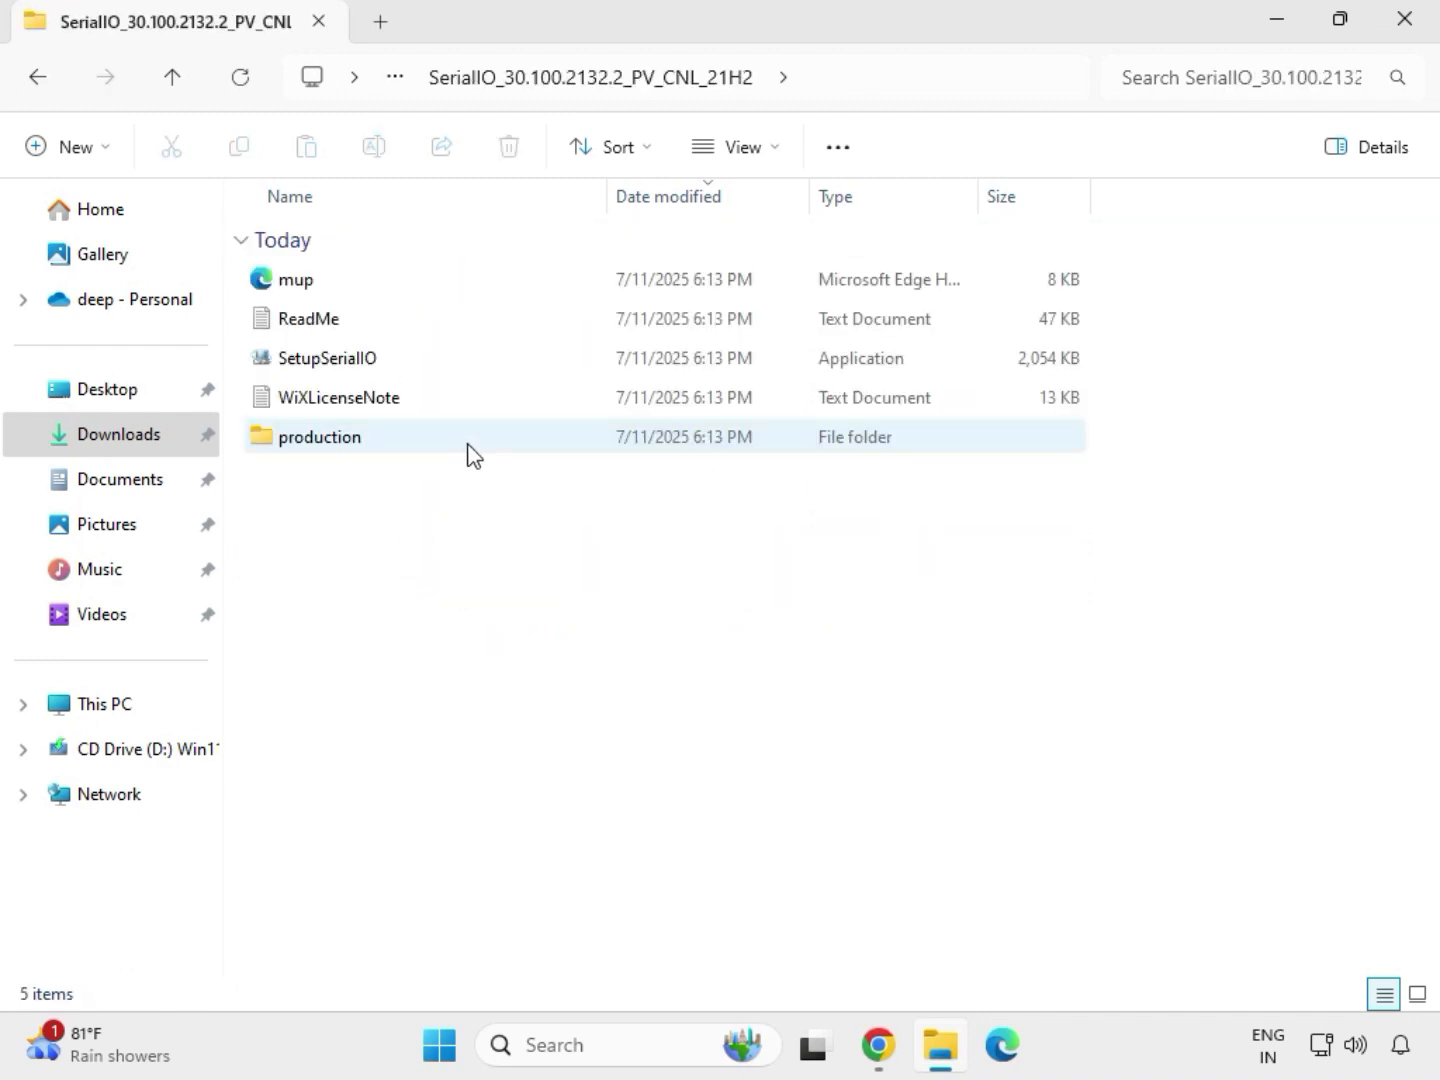
pyautogui.click(362, 371)
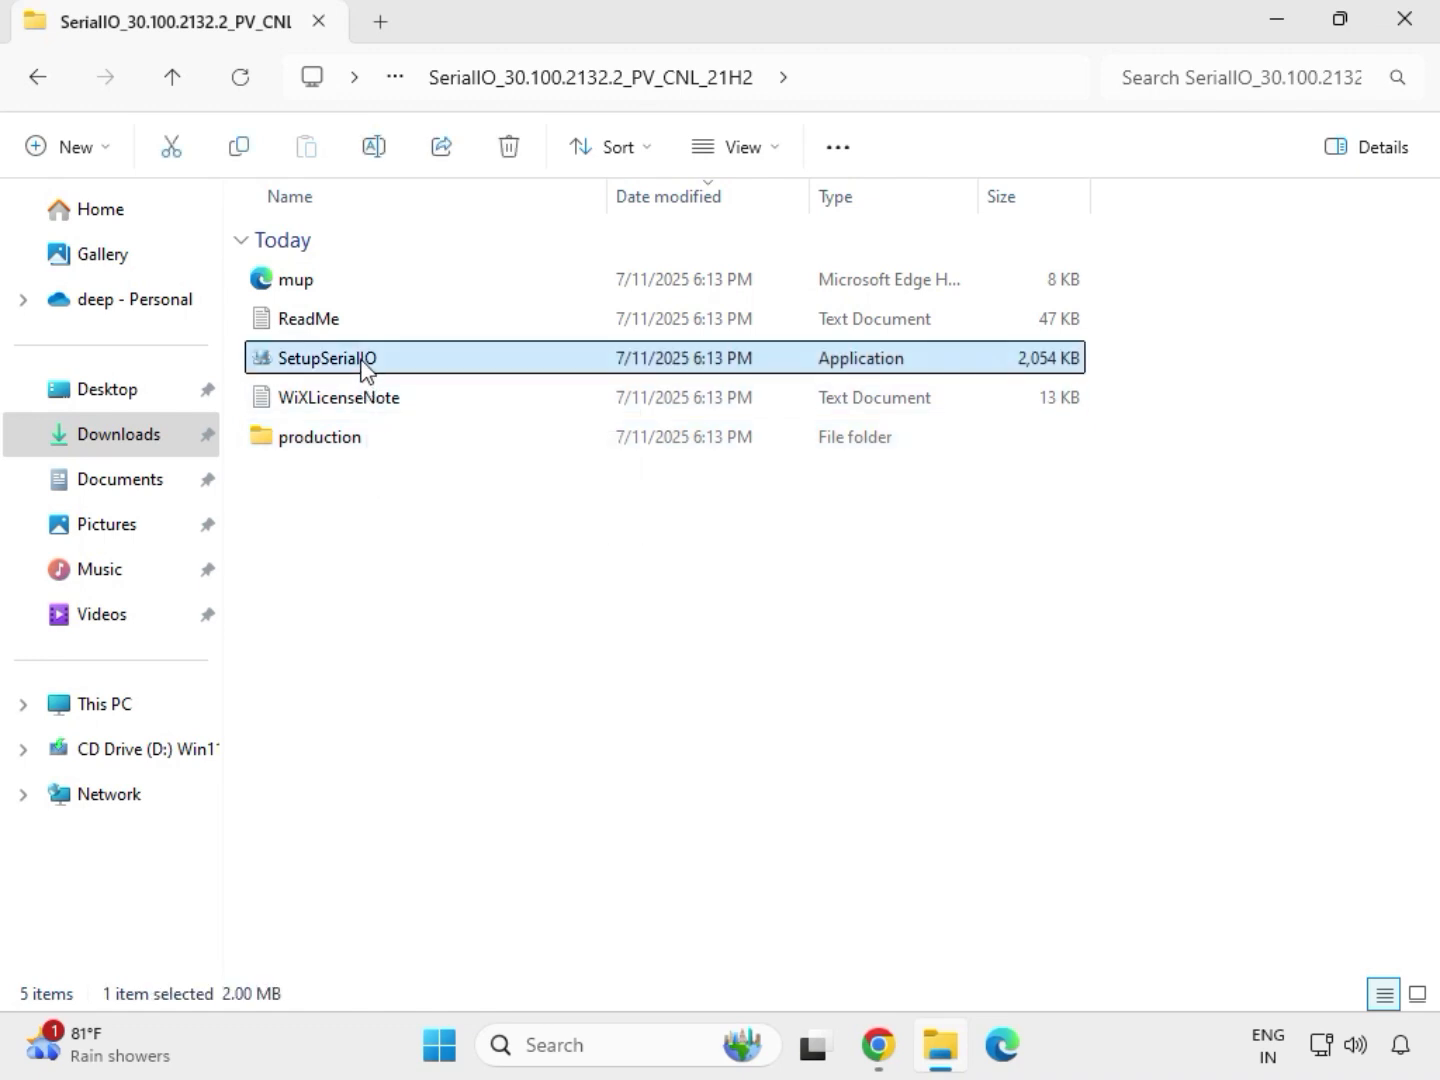
pyautogui.rightClick(362, 368)
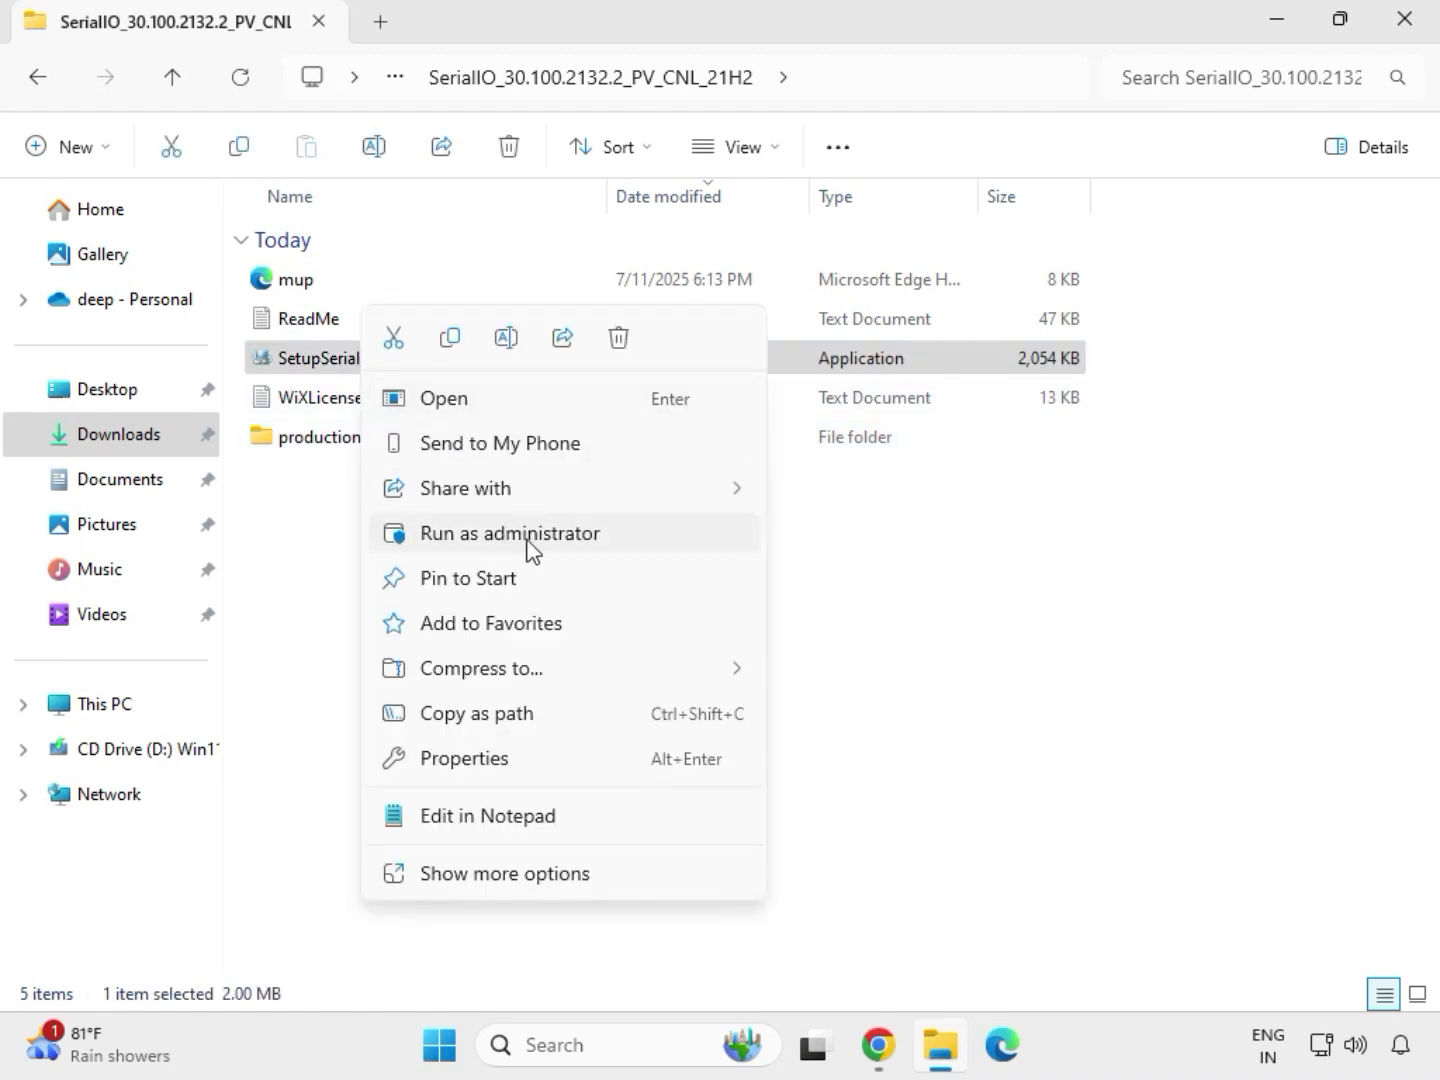
pyautogui.click(498, 531)
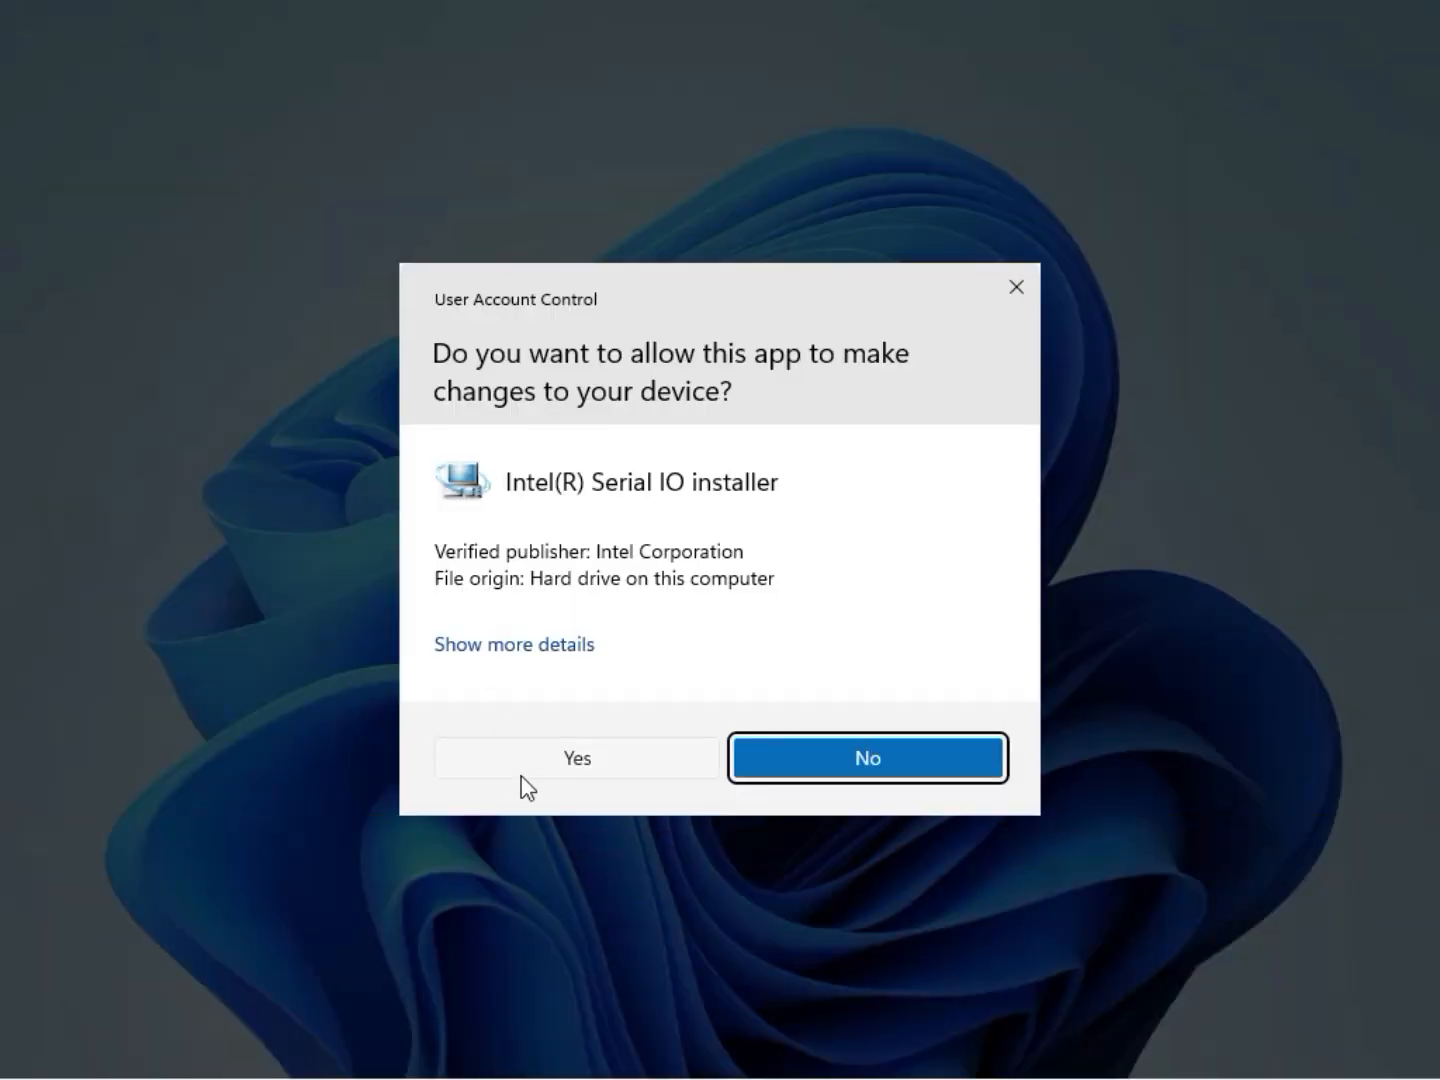
pyautogui.click(570, 761)
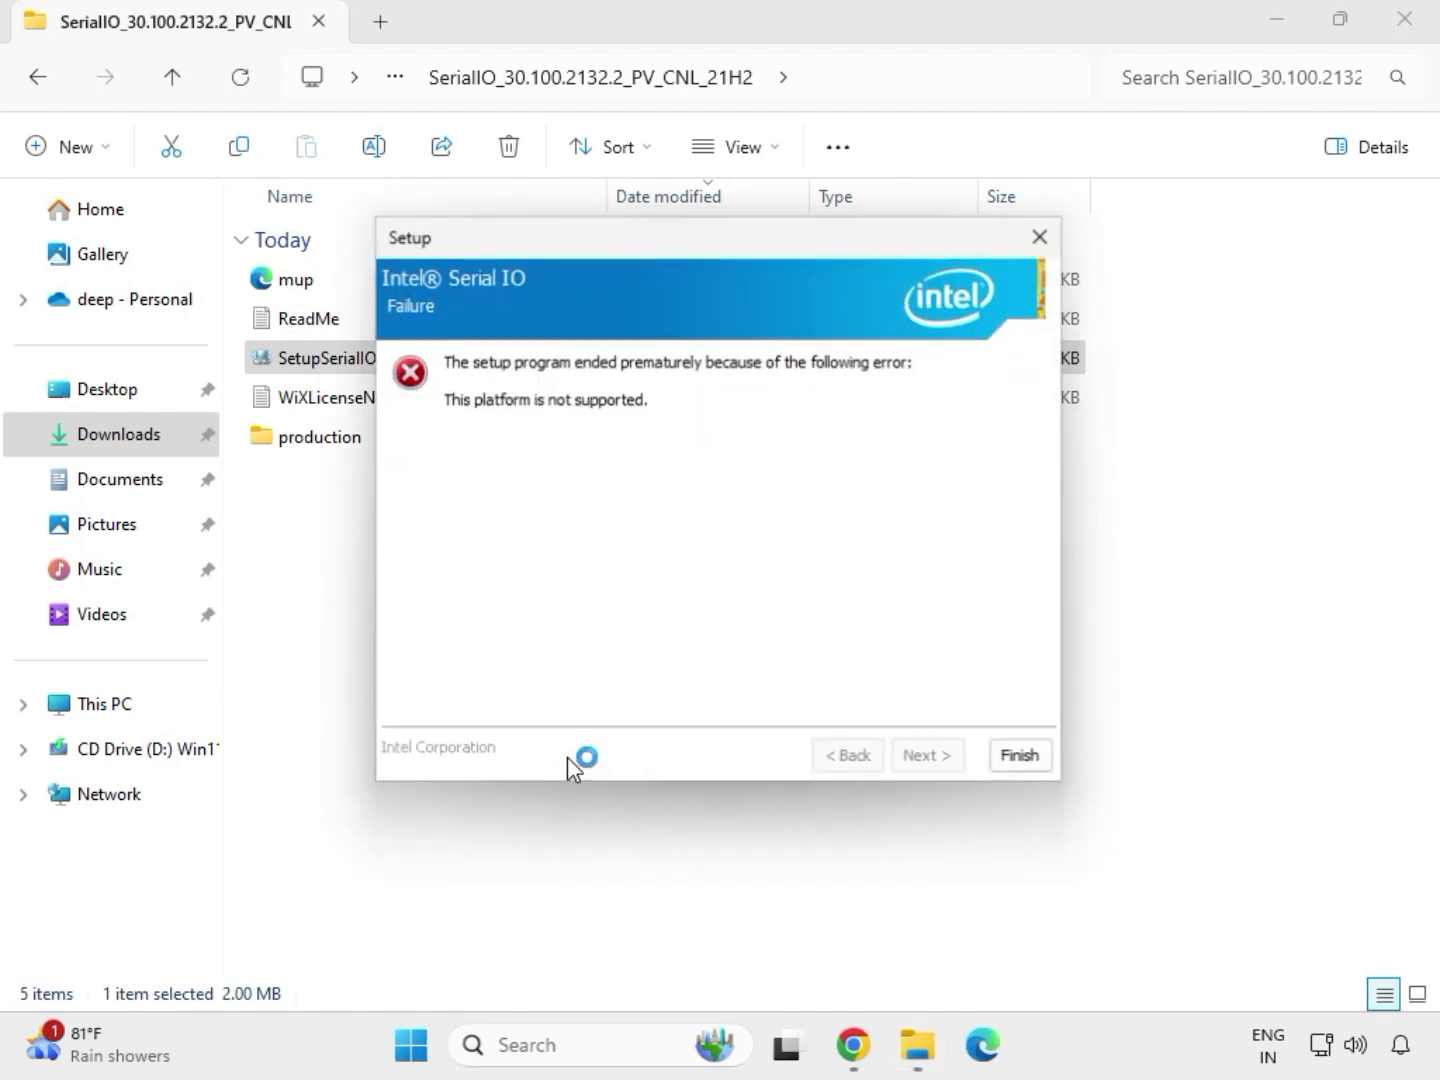
pyautogui.click(1022, 760)
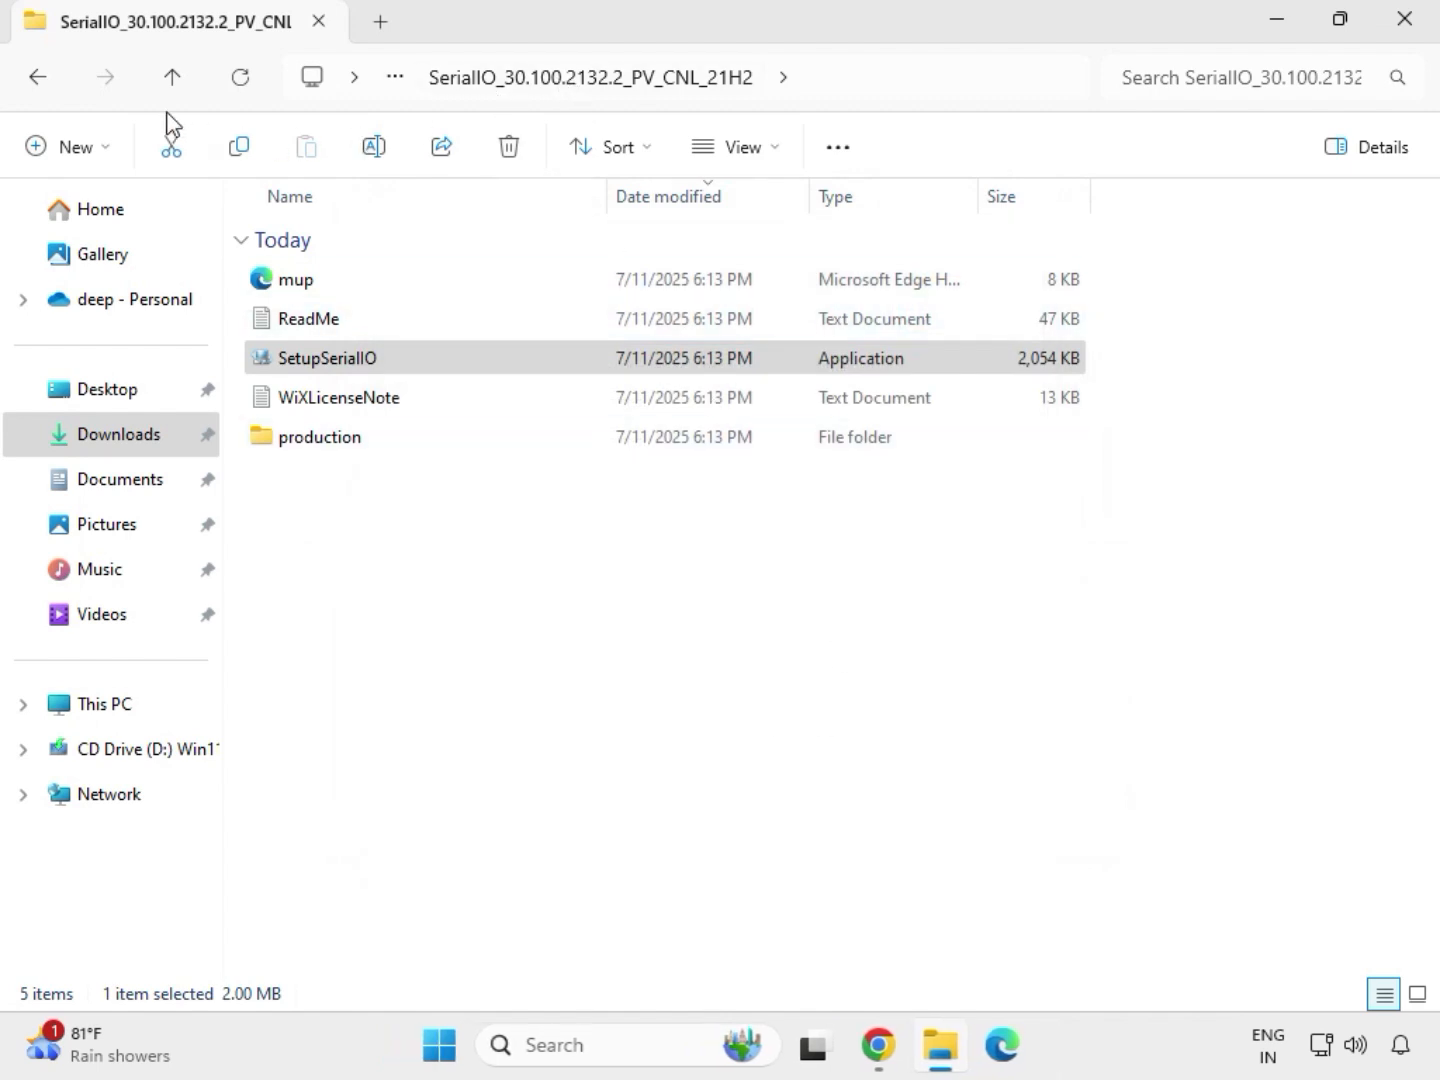
# Launch SetupChipset as administrator from the extracted mb_driver_infupdate_10.1.18836.8283 folder and allow it to make changes to the device
pyautogui.click(44, 86)
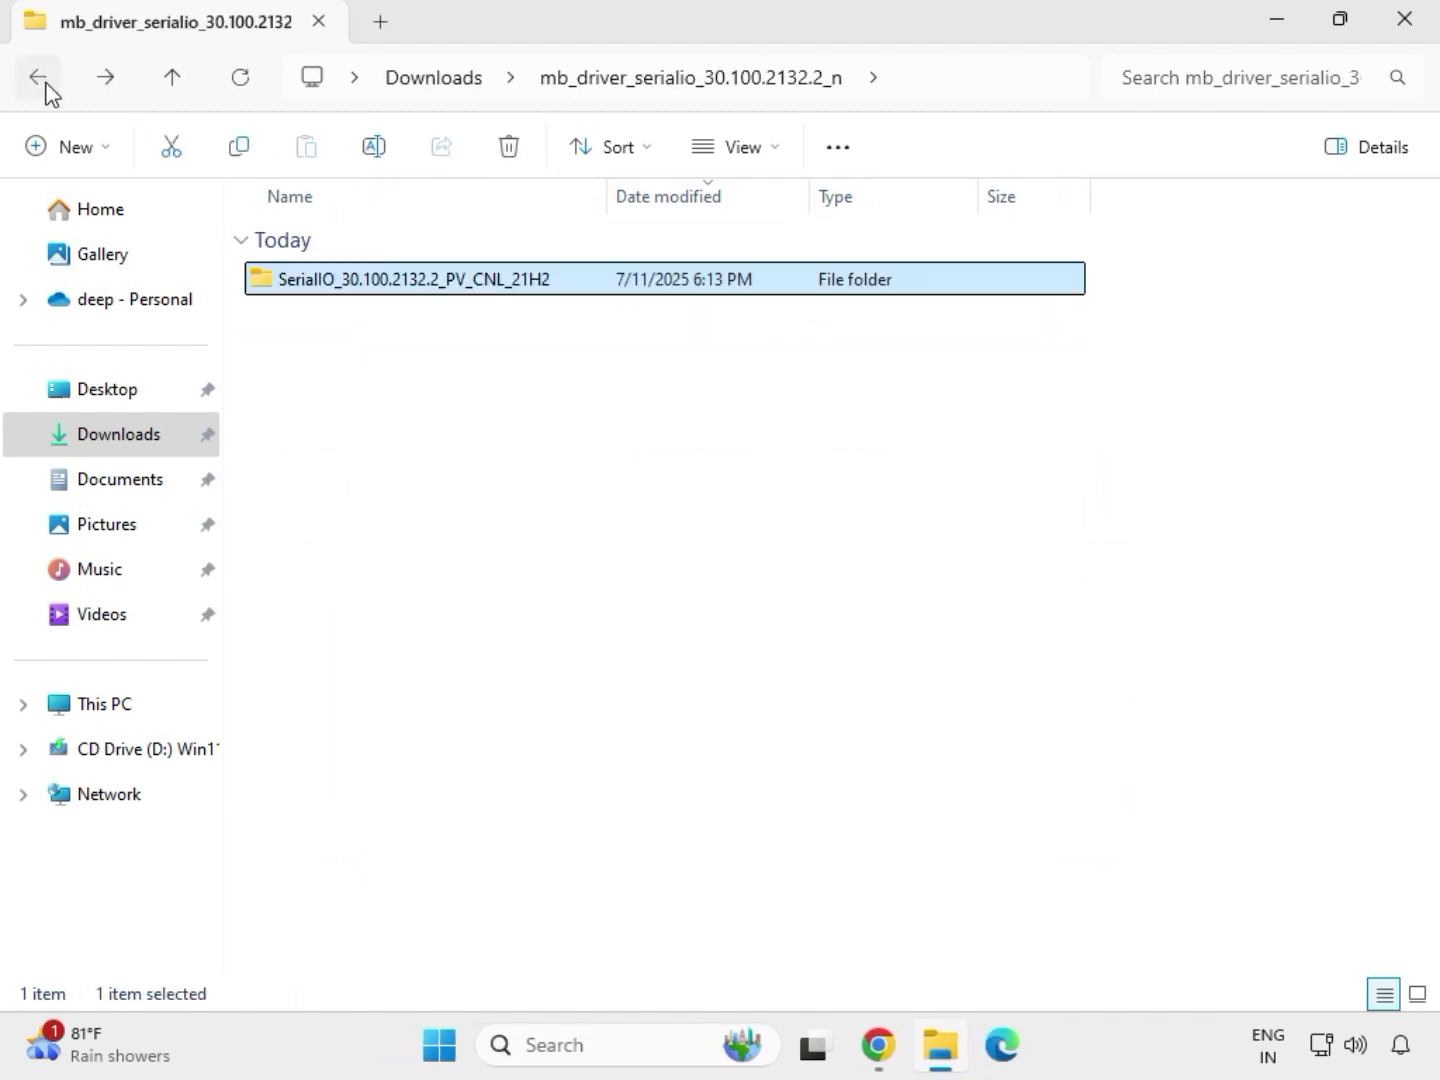
pyautogui.click(44, 85)
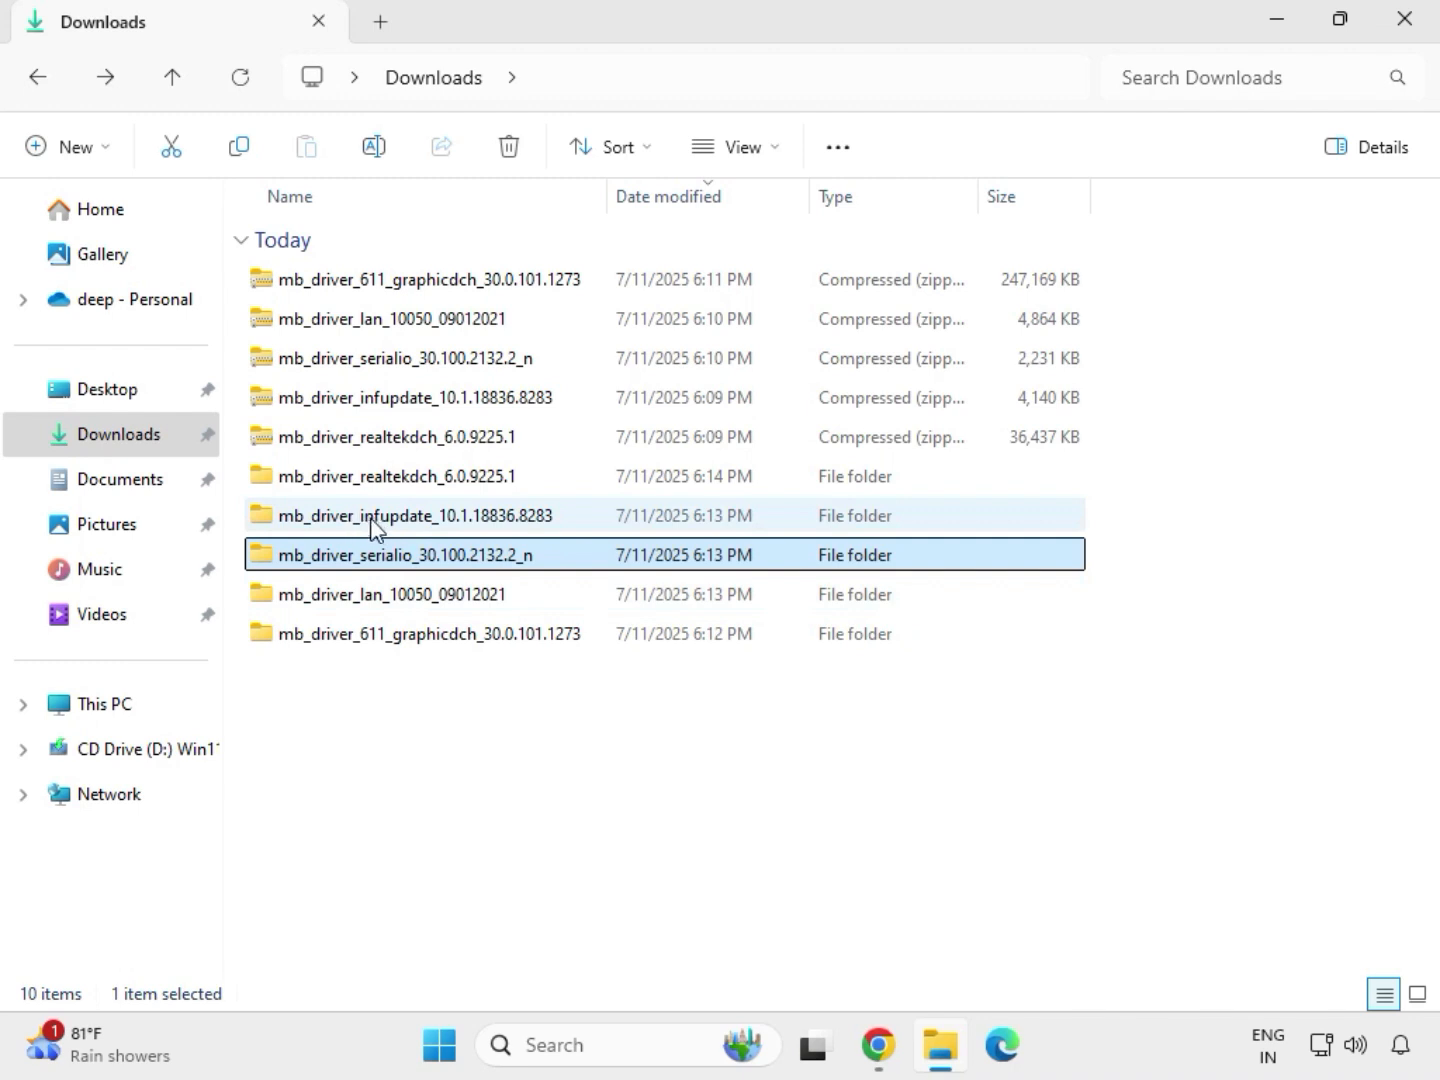
pyautogui.click(378, 519)
pyautogui.doubleClick(375, 520)
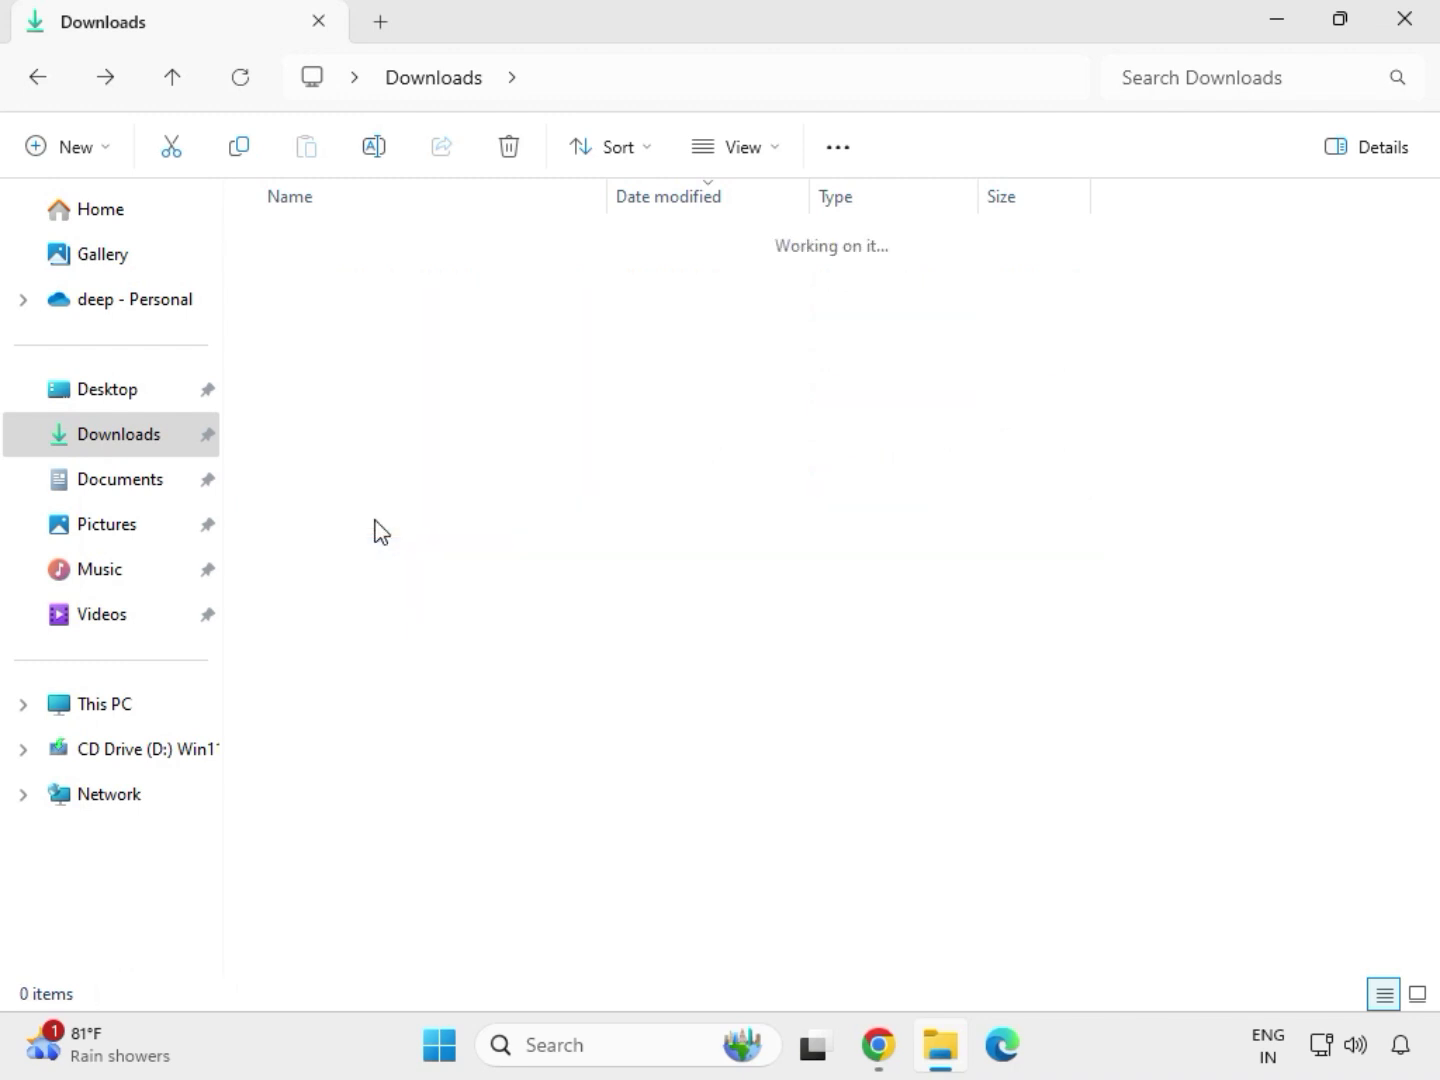
pyautogui.doubleClick(380, 286)
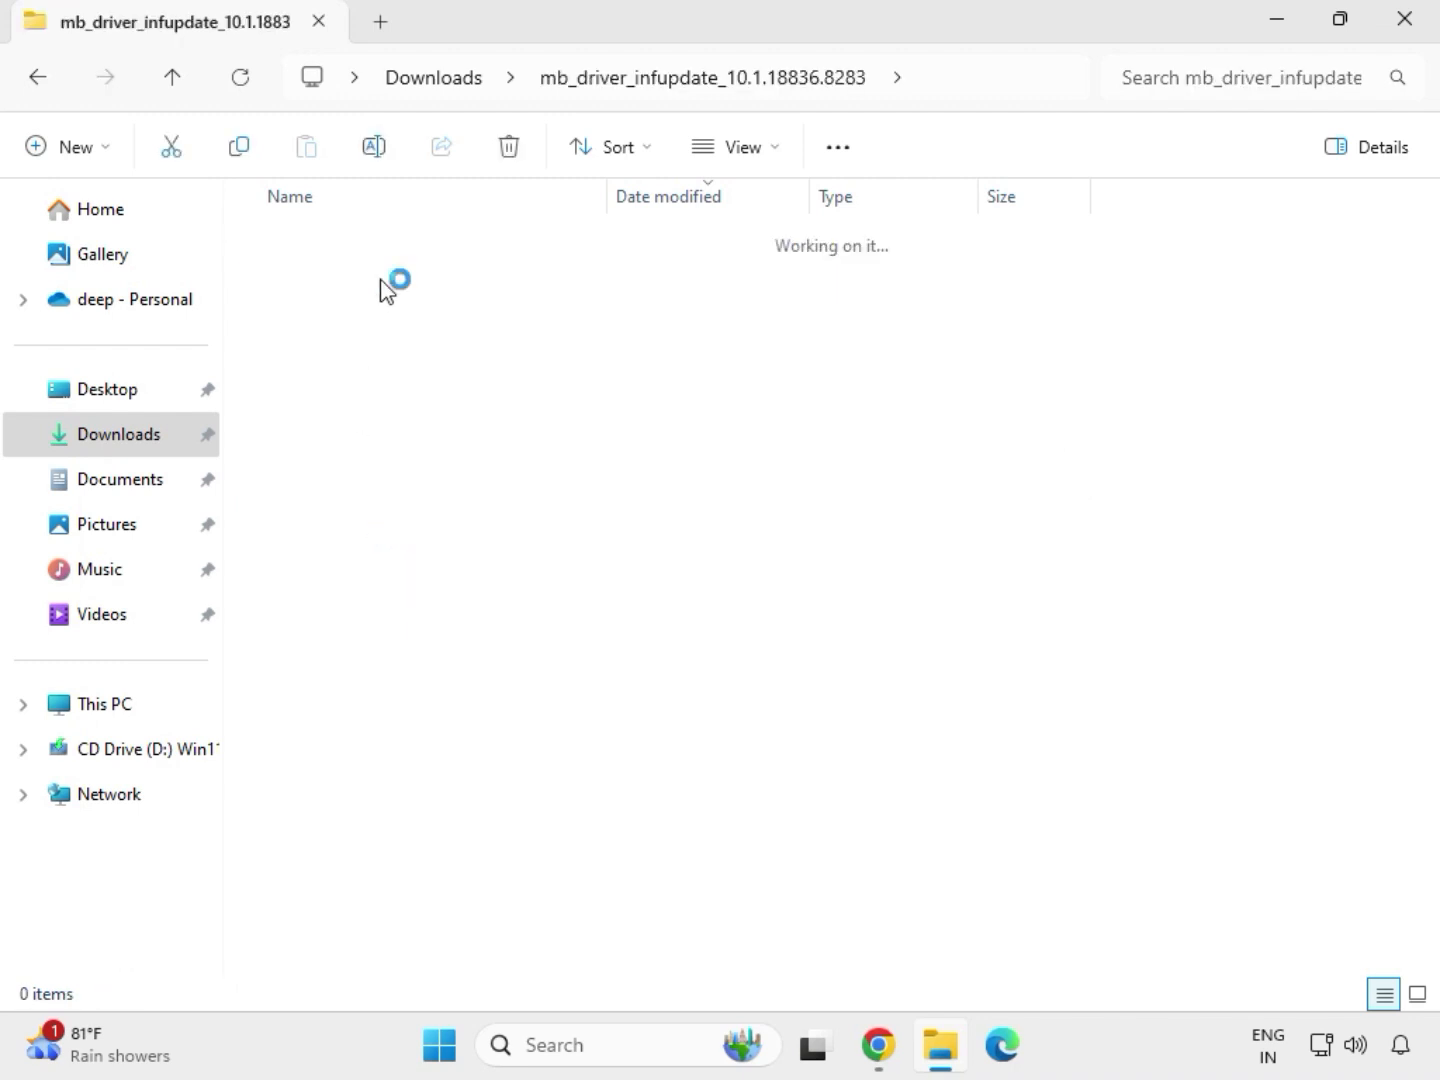
pyautogui.click(402, 326)
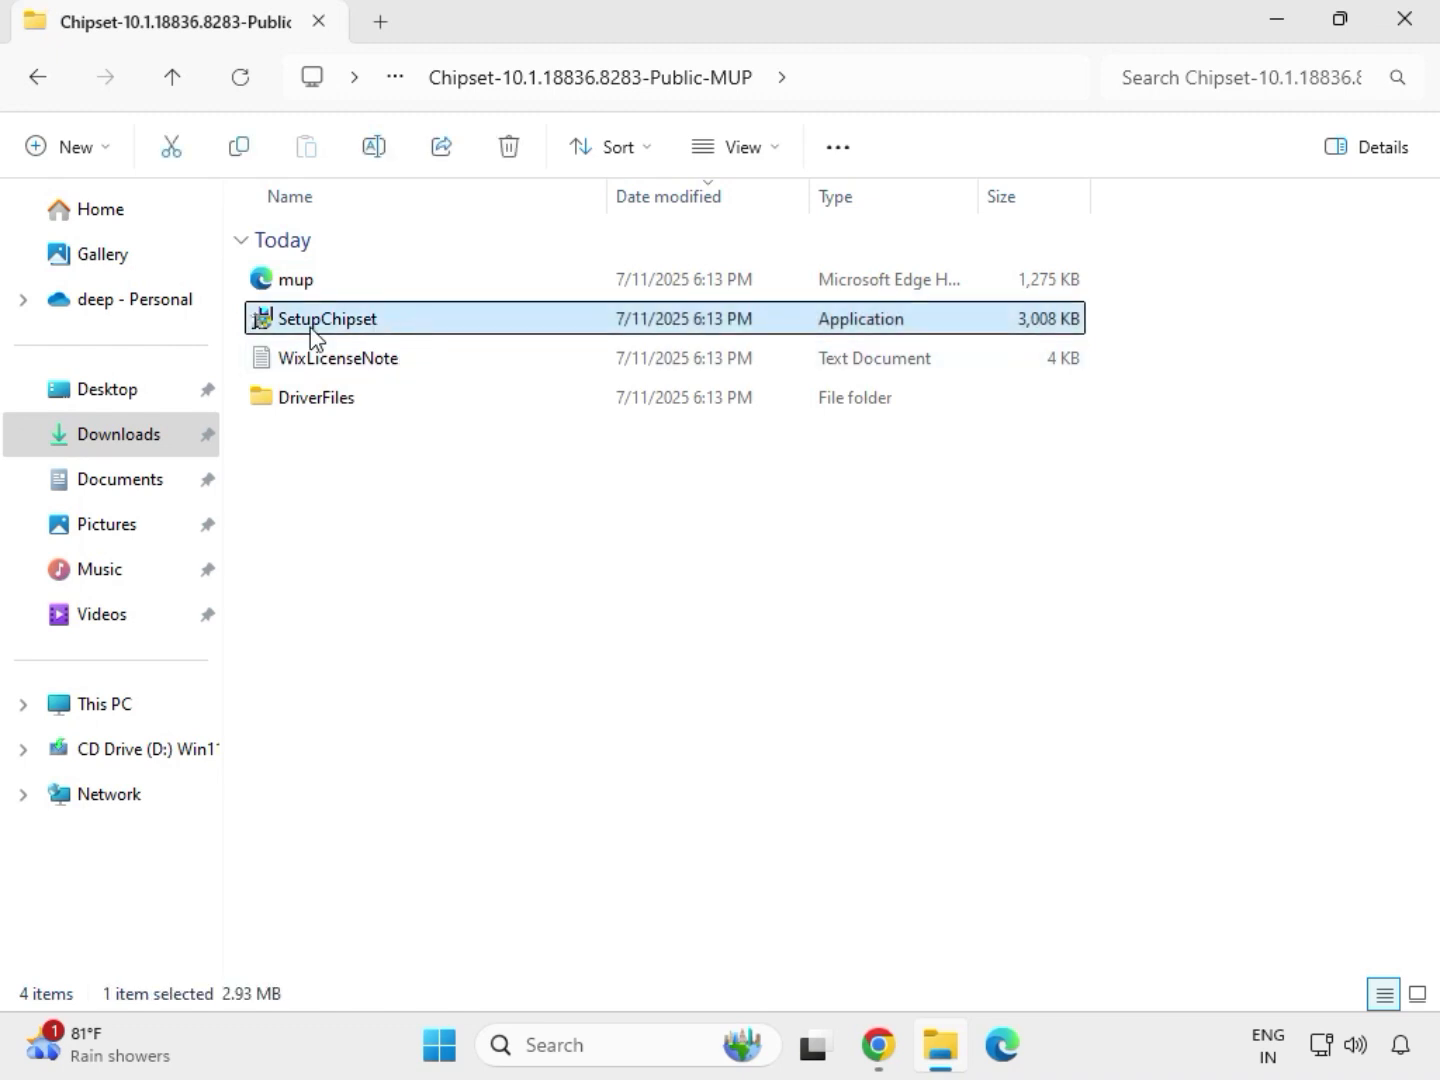
pyautogui.rightClick(399, 333)
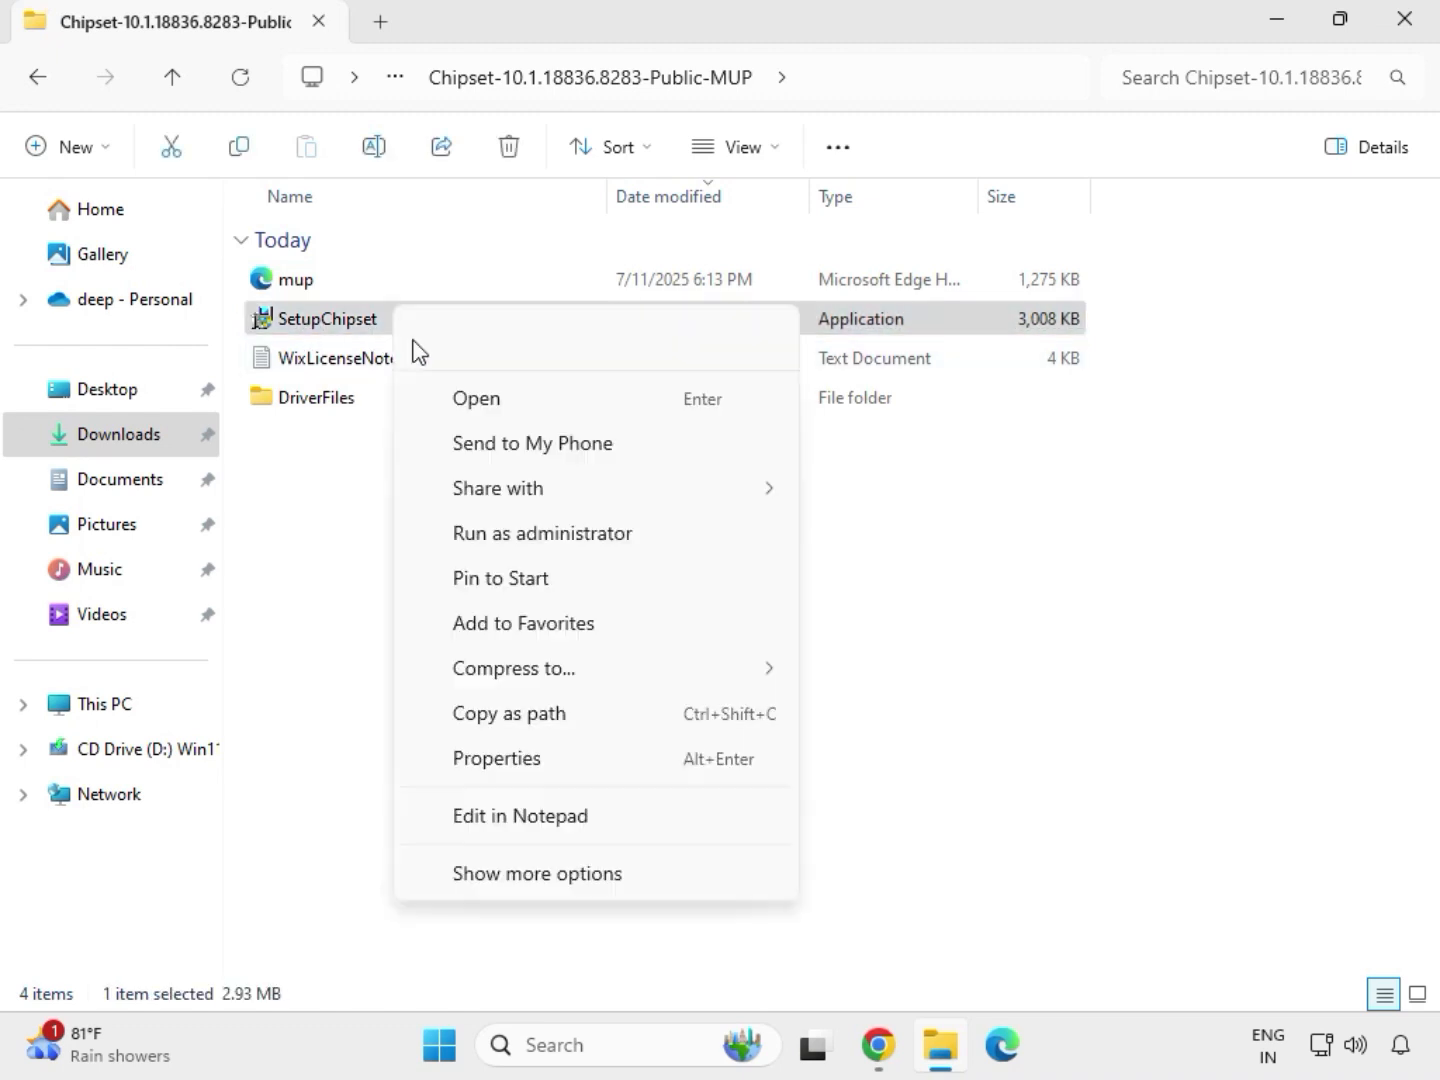
pyautogui.click(512, 532)
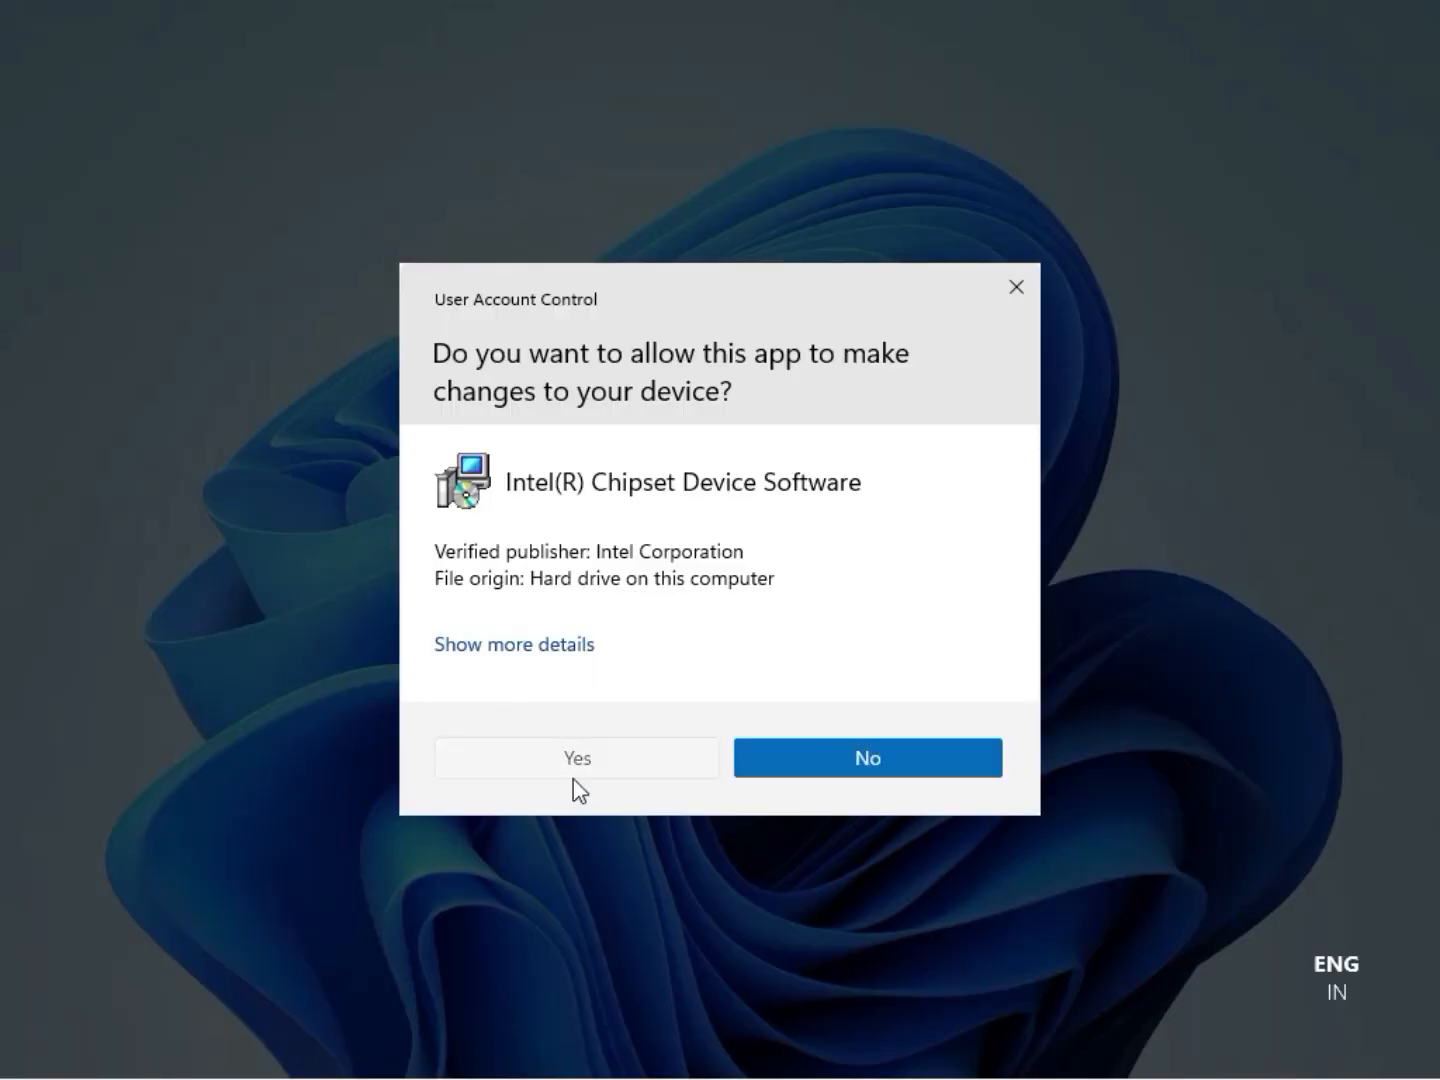
pyautogui.click(574, 779)
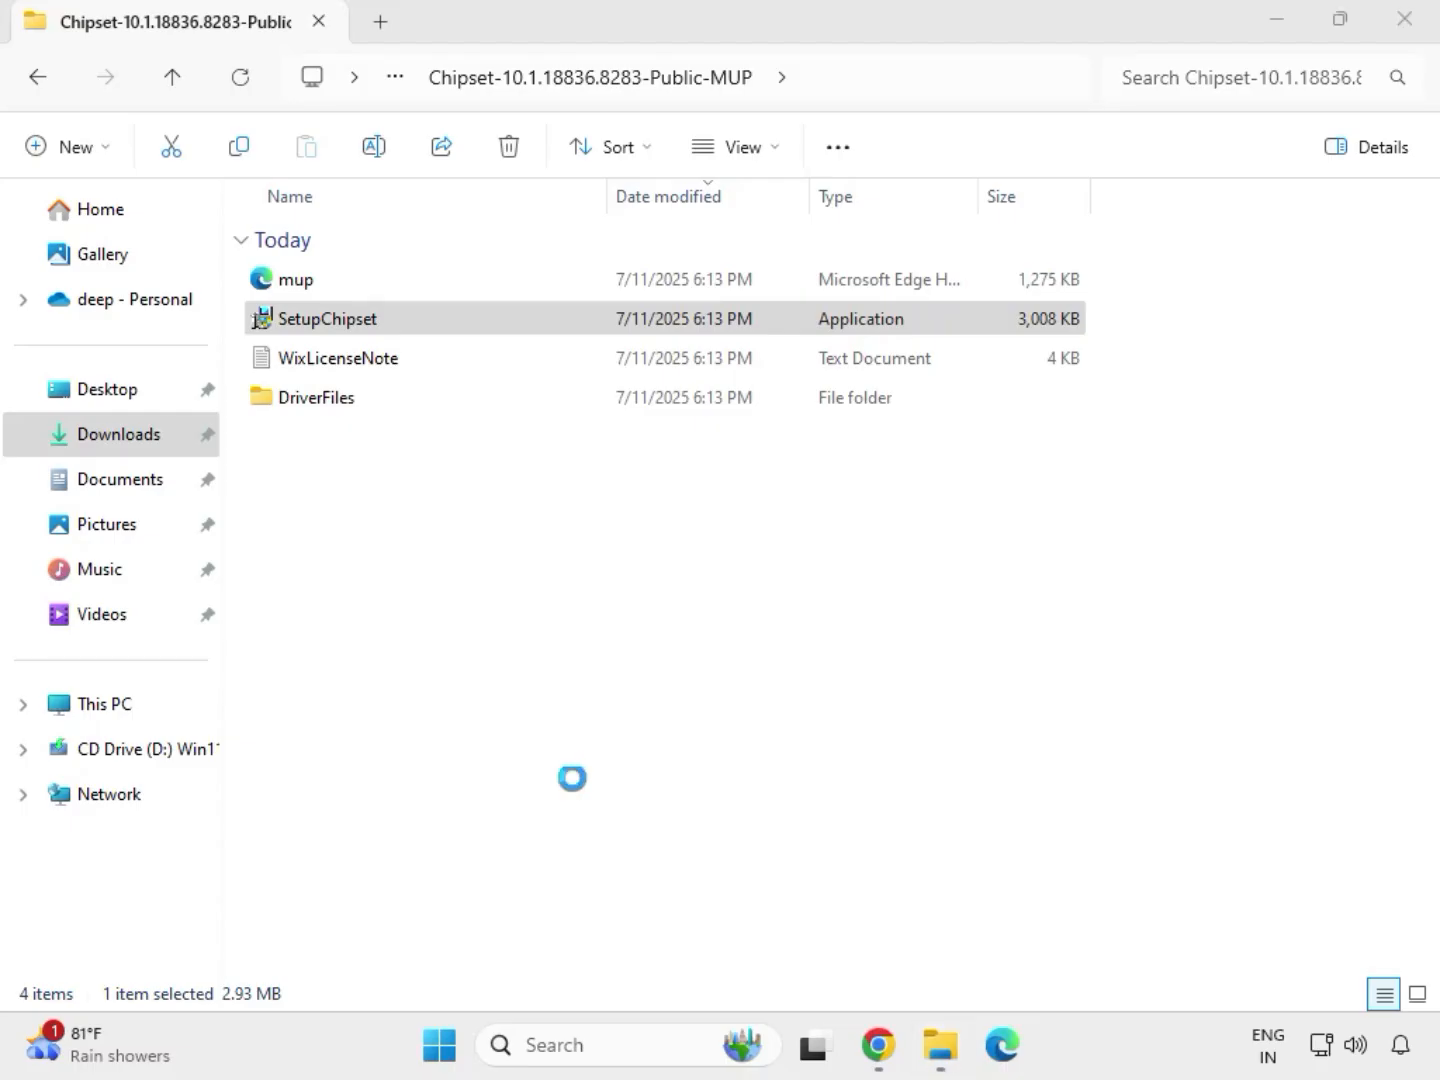
# Accept the license, try to install the Intel Chipset Device Software, and return to the Downloads folder
pyautogui.click(844, 750)
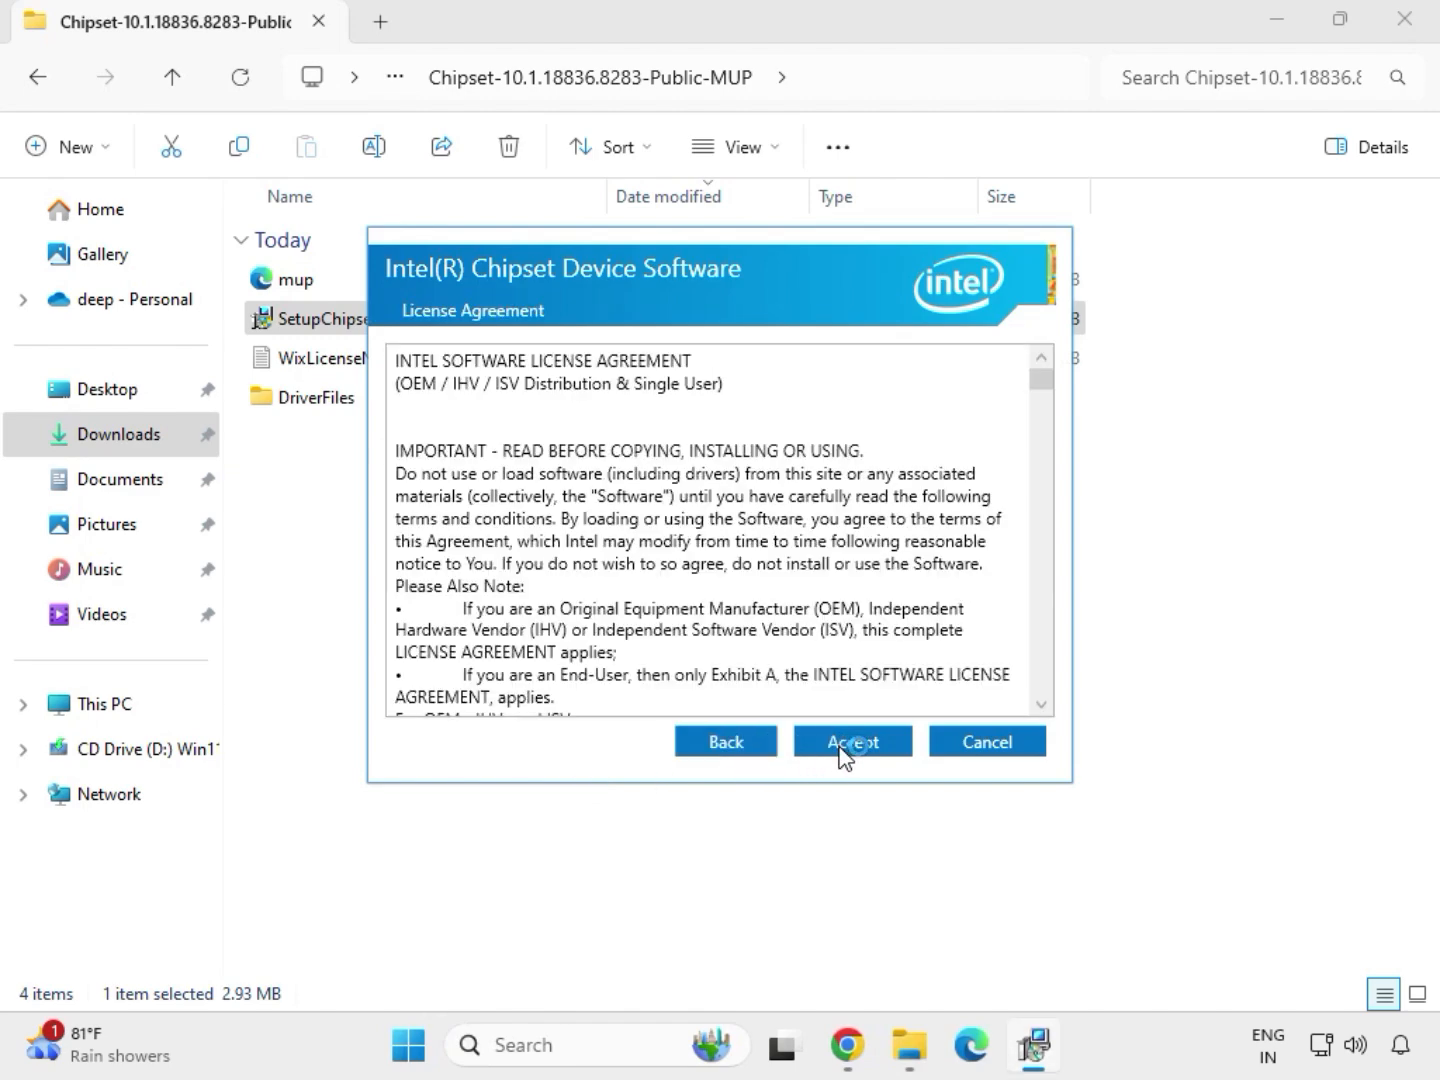
pyautogui.click(843, 752)
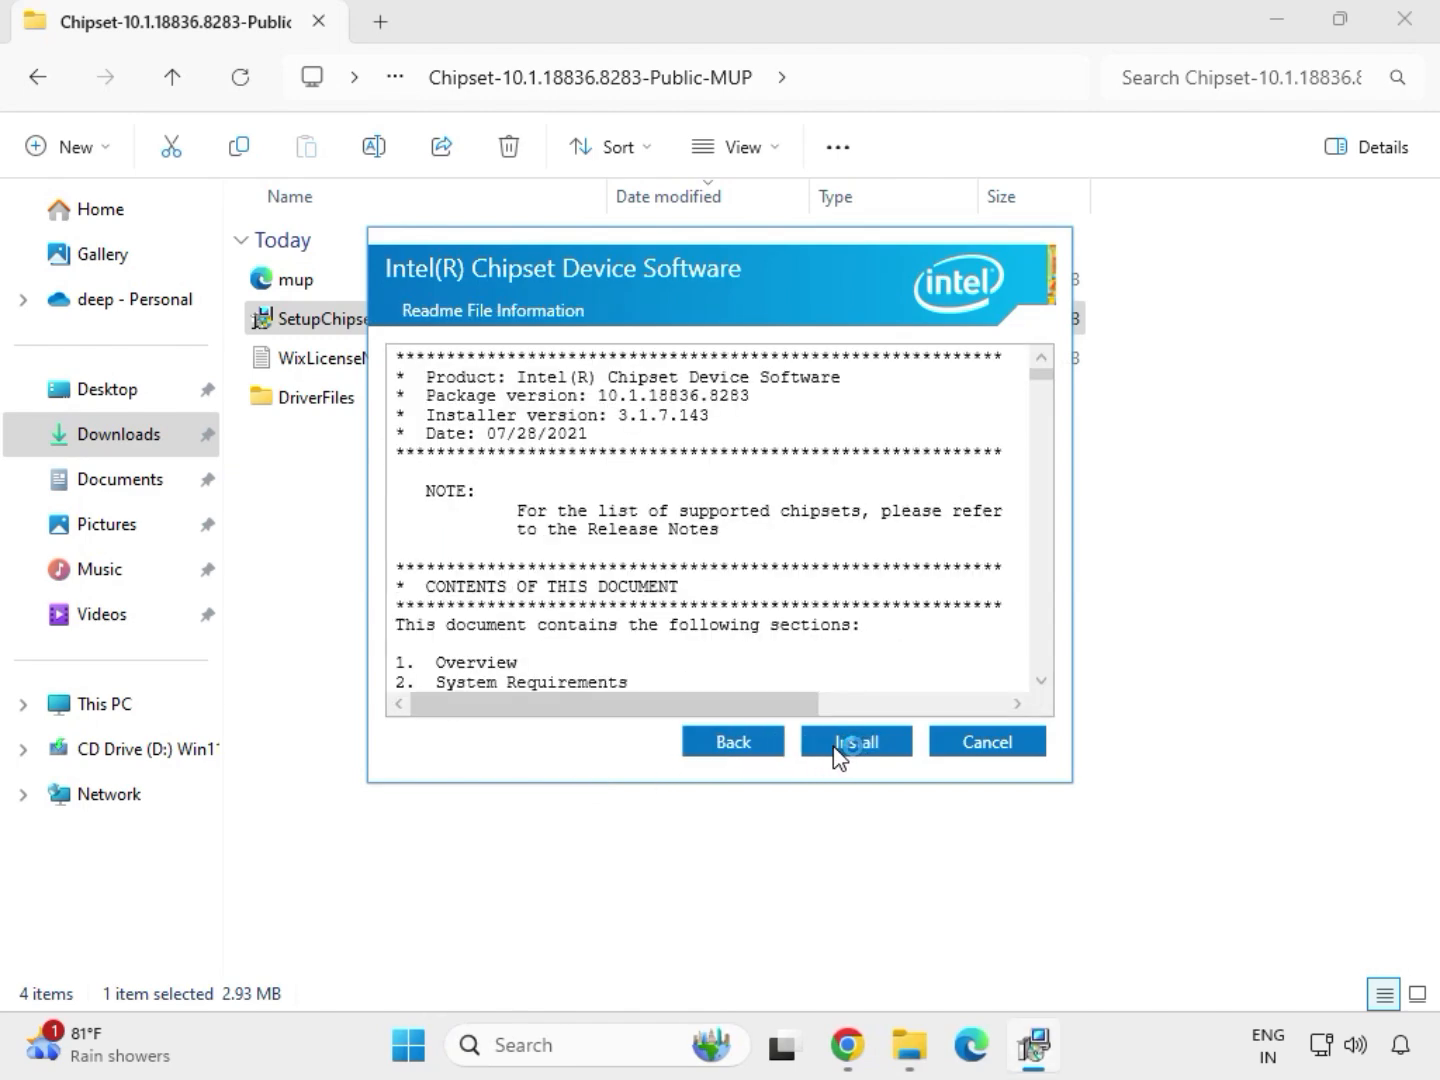
pyautogui.click(885, 753)
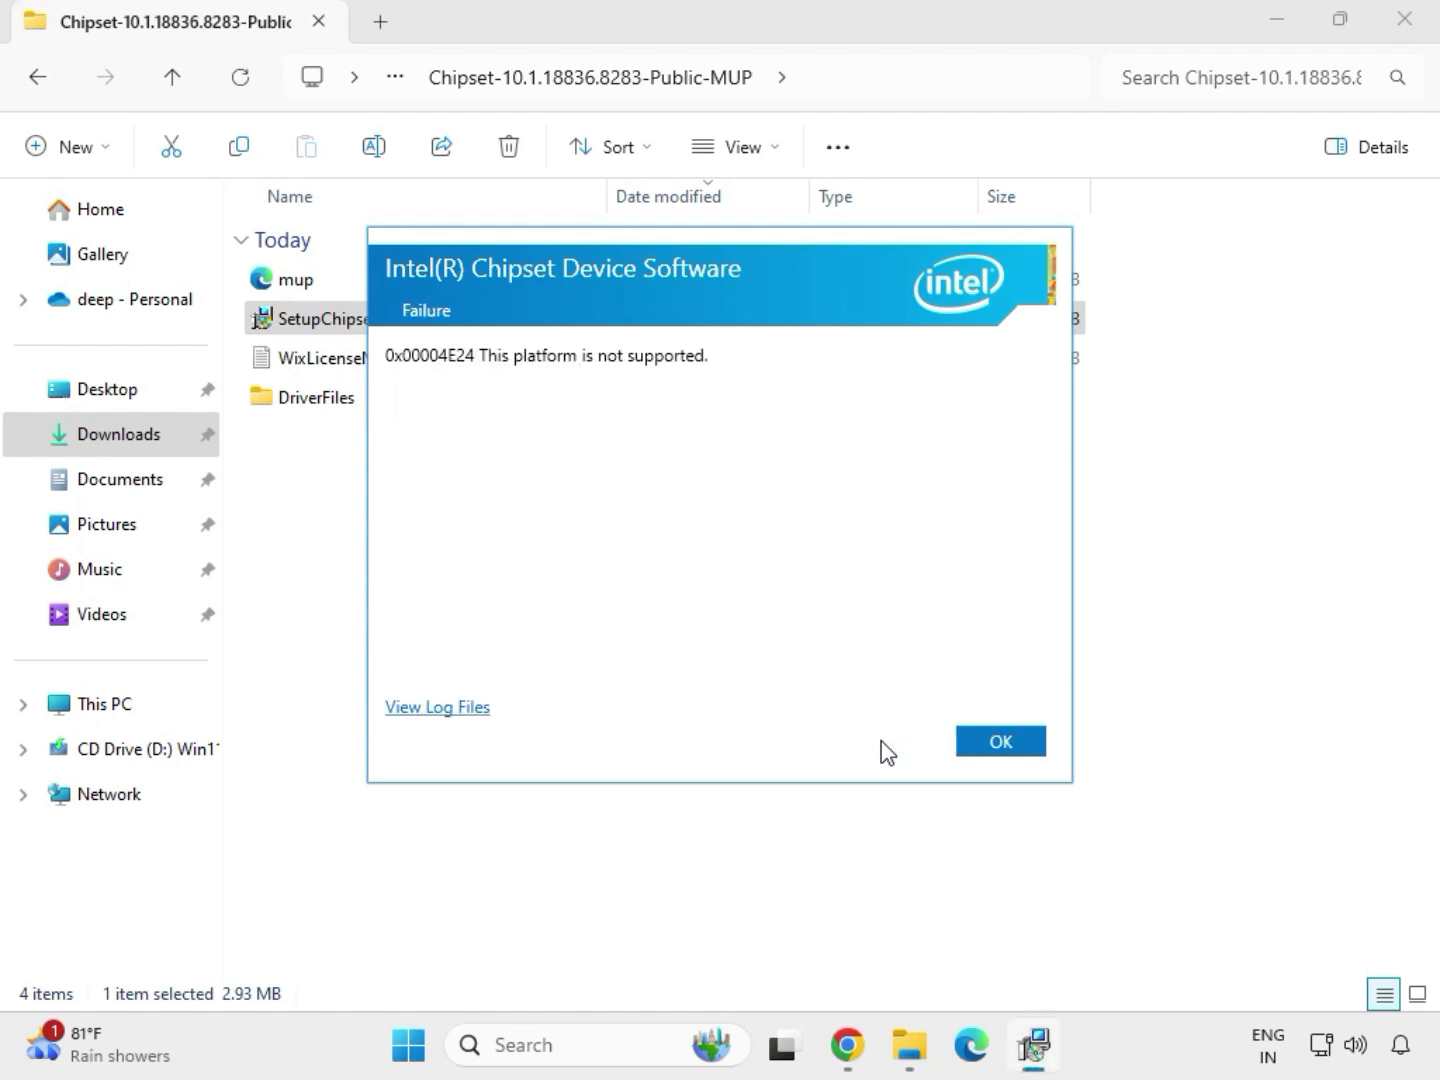
pyautogui.click(1000, 742)
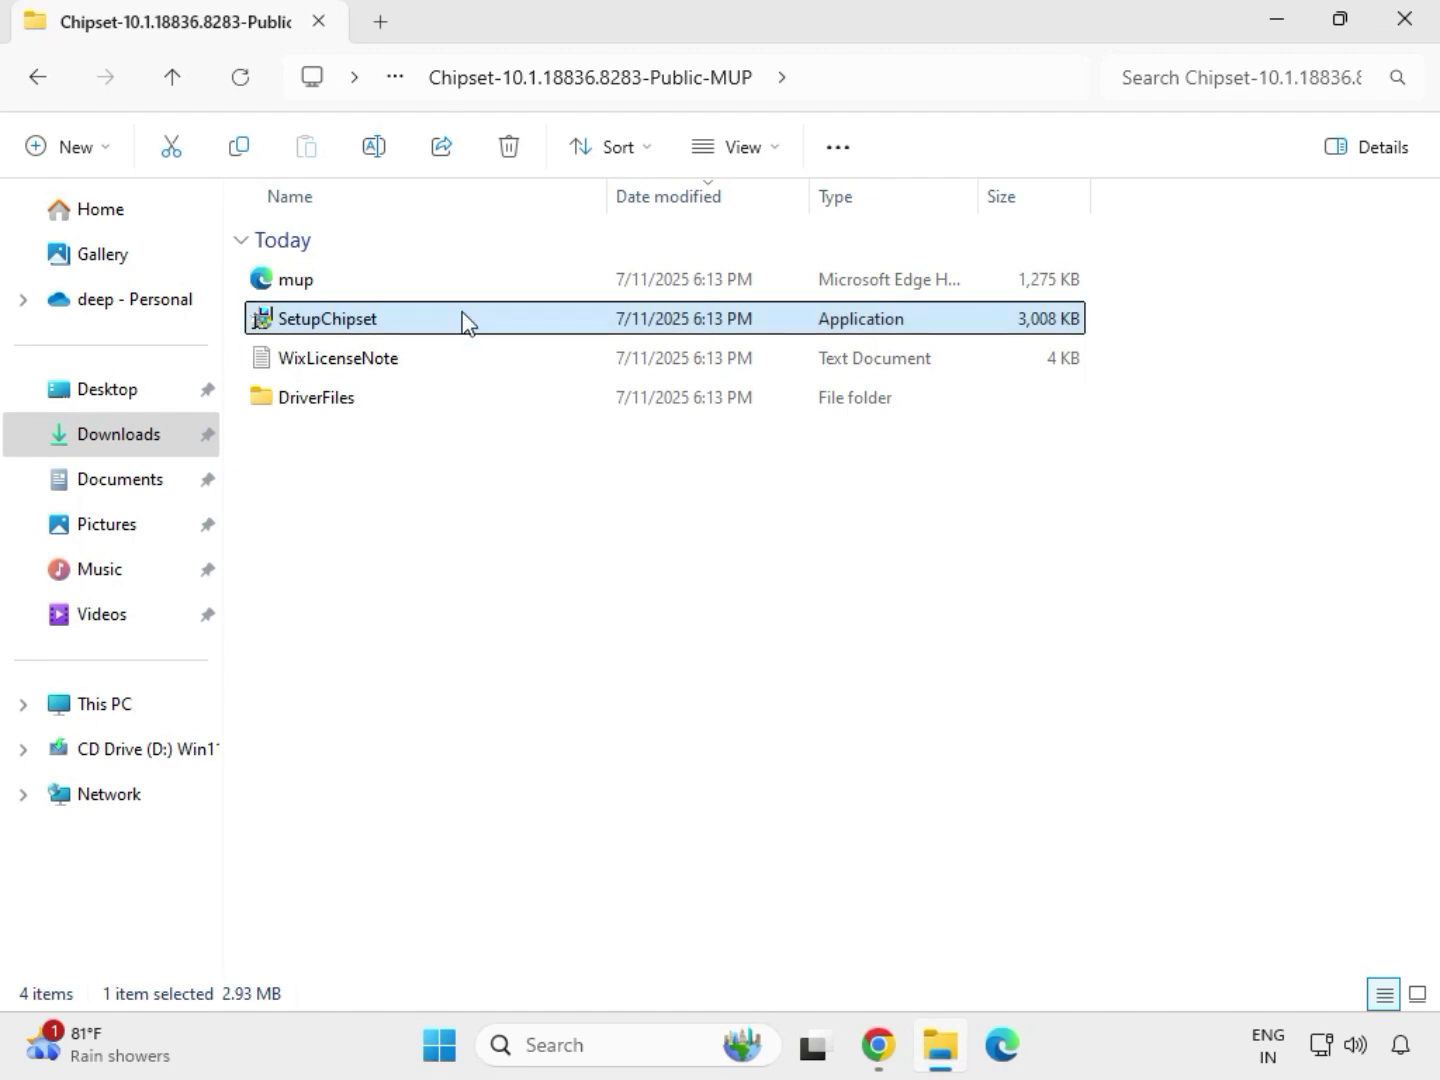
pyautogui.hotkey('alt', 'Left')
pyautogui.hotkey('alt', 'Left')
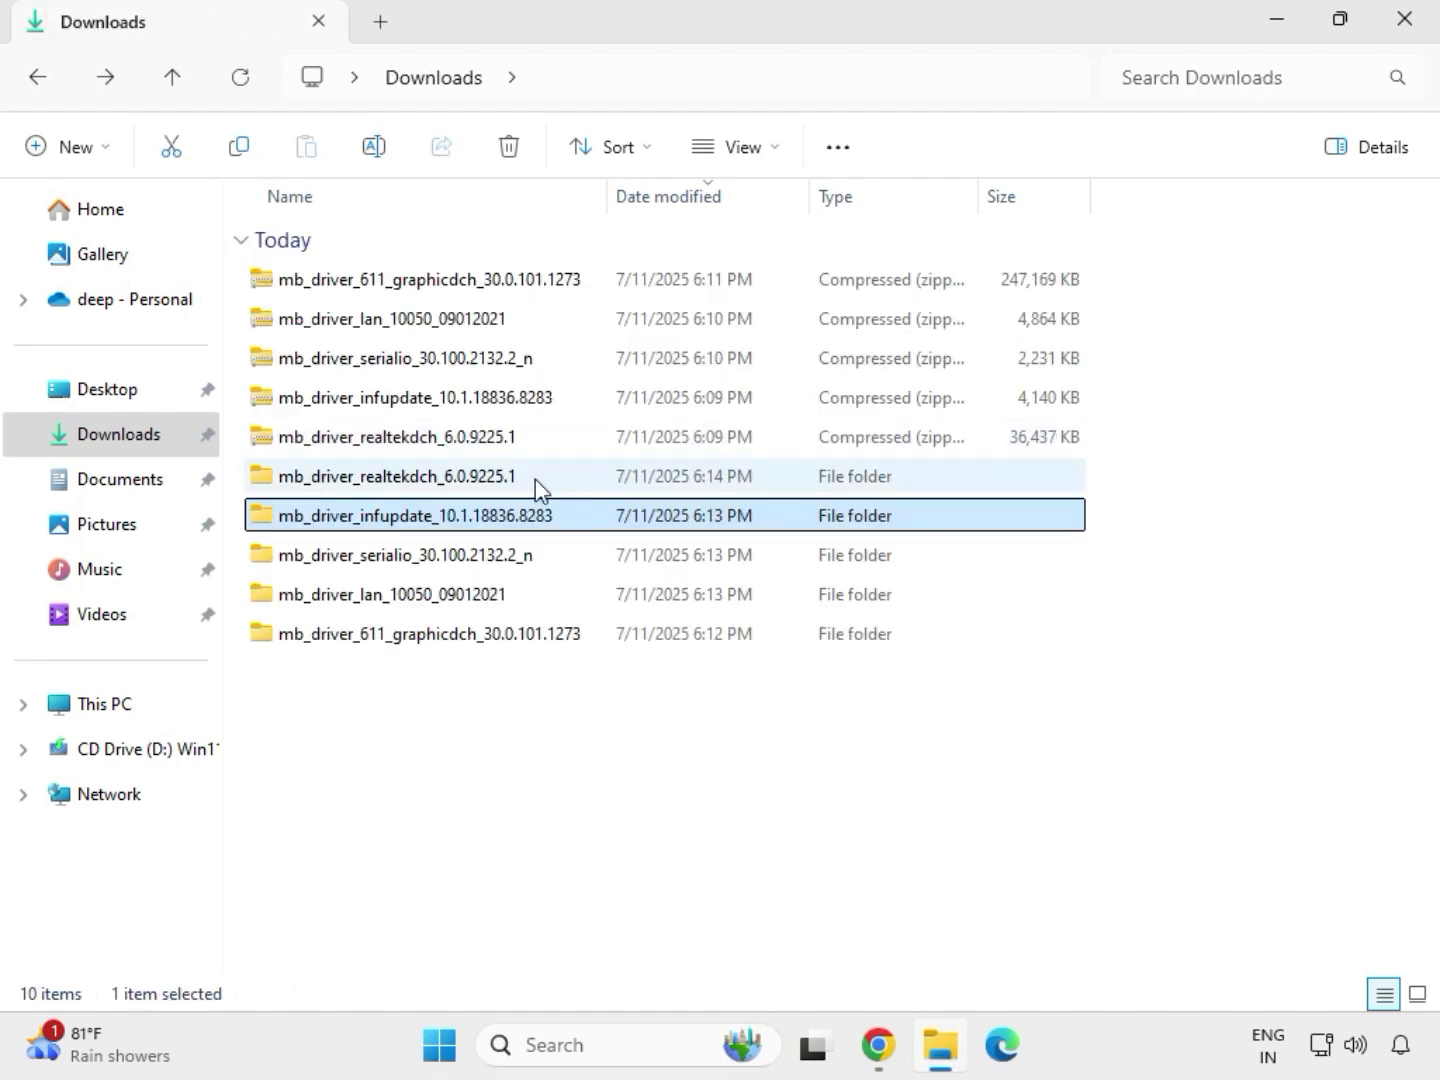
pyautogui.click(535, 480)
pyautogui.doubleClick(535, 479)
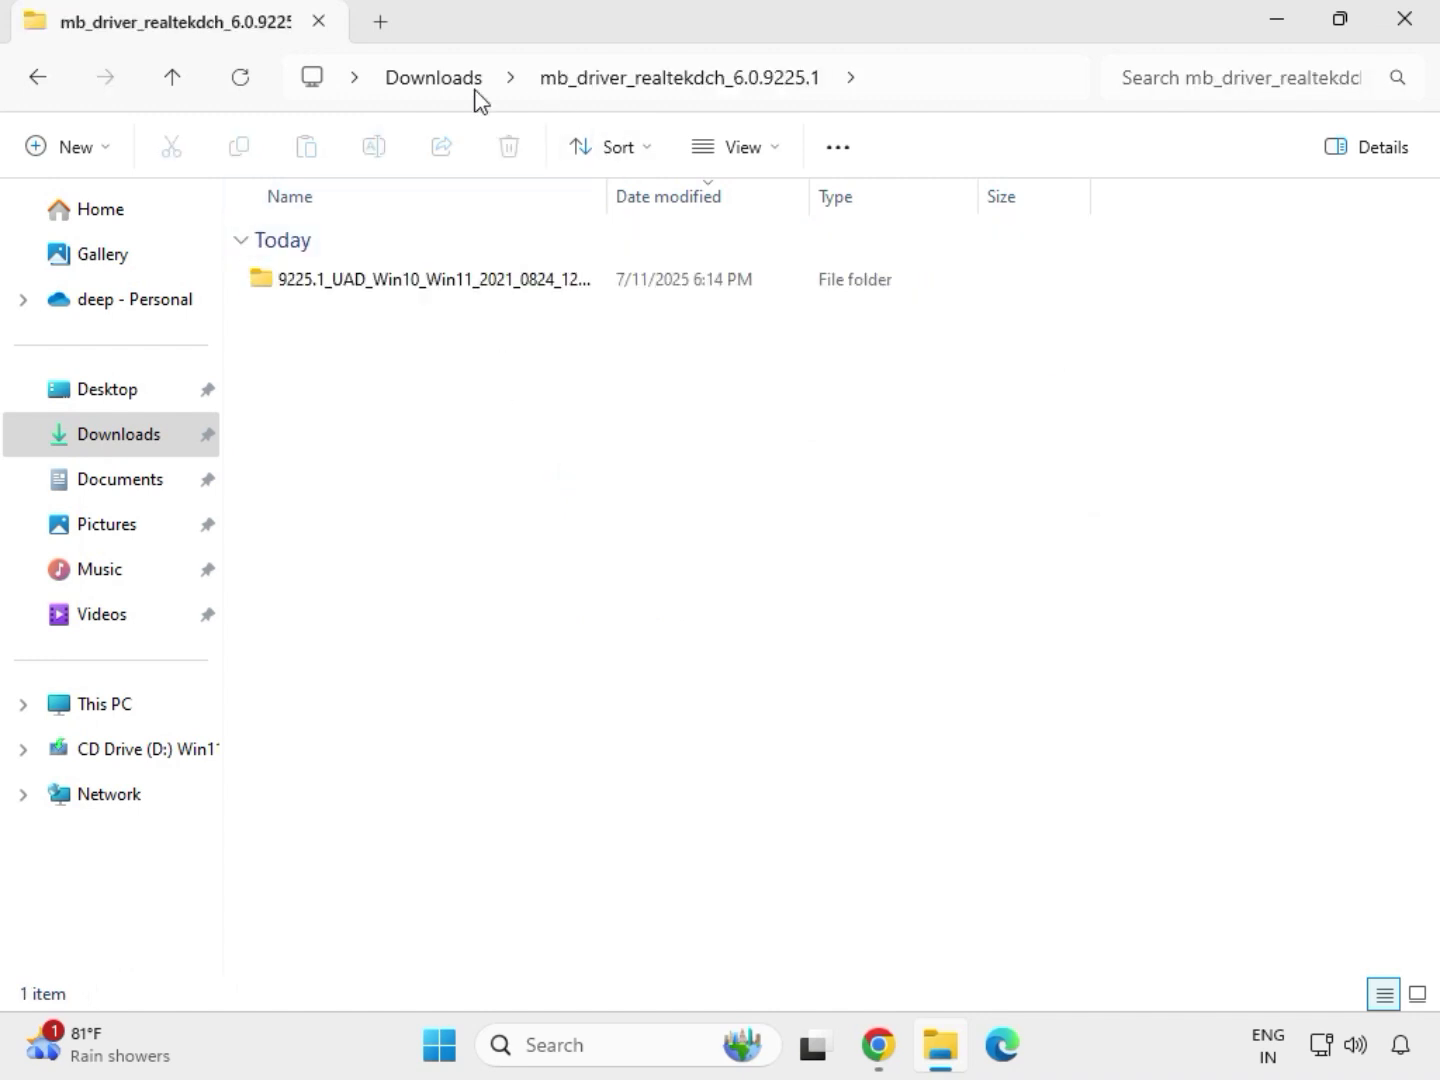
pyautogui.click(444, 86)
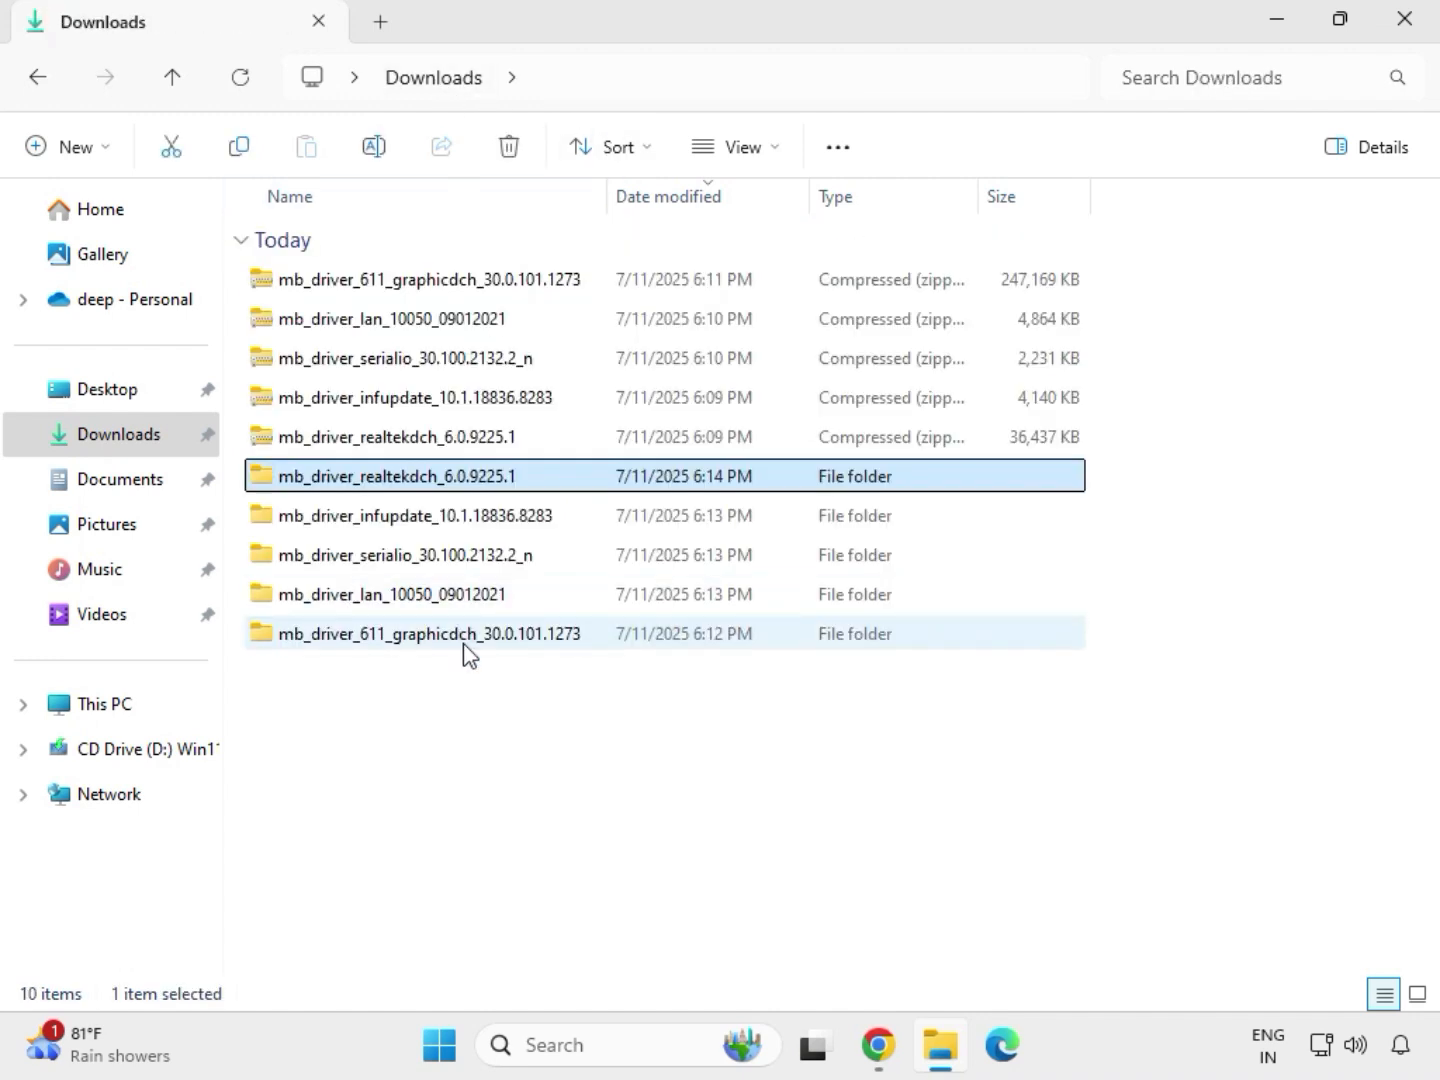
# Run the graphics driver application in the extracted mb_driver_611_graphicdch_30.0.101.1273 folder again as administrator and allow changes to the device
pyautogui.click(420, 640)
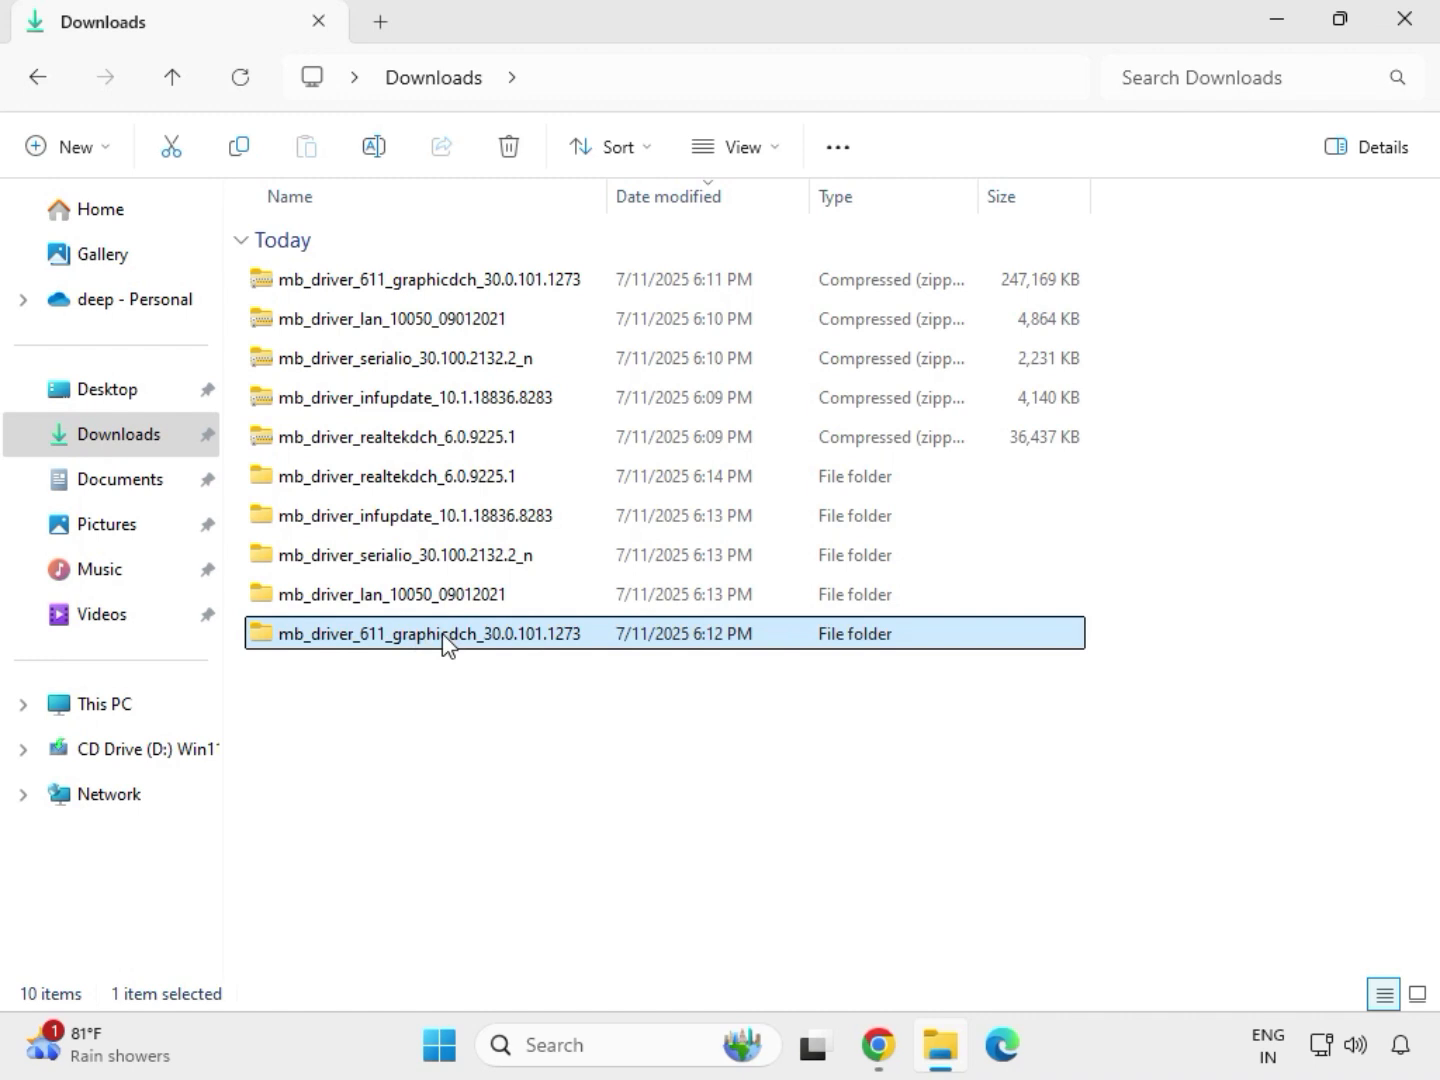
pyautogui.doubleClick(443, 640)
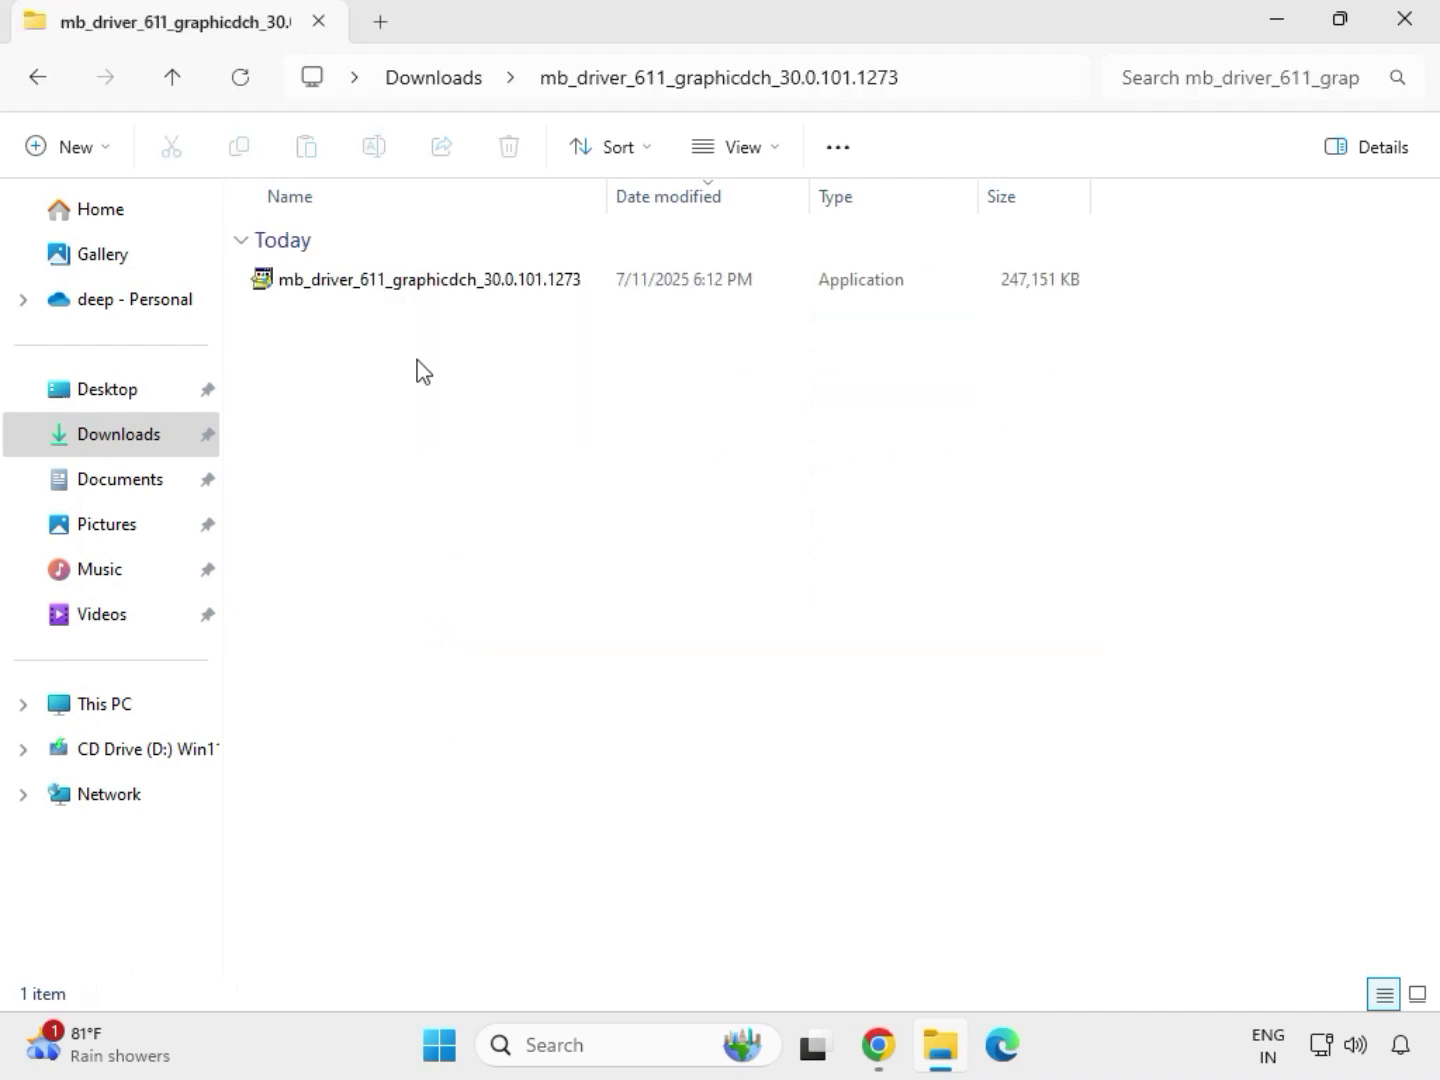
pyautogui.click(397, 283)
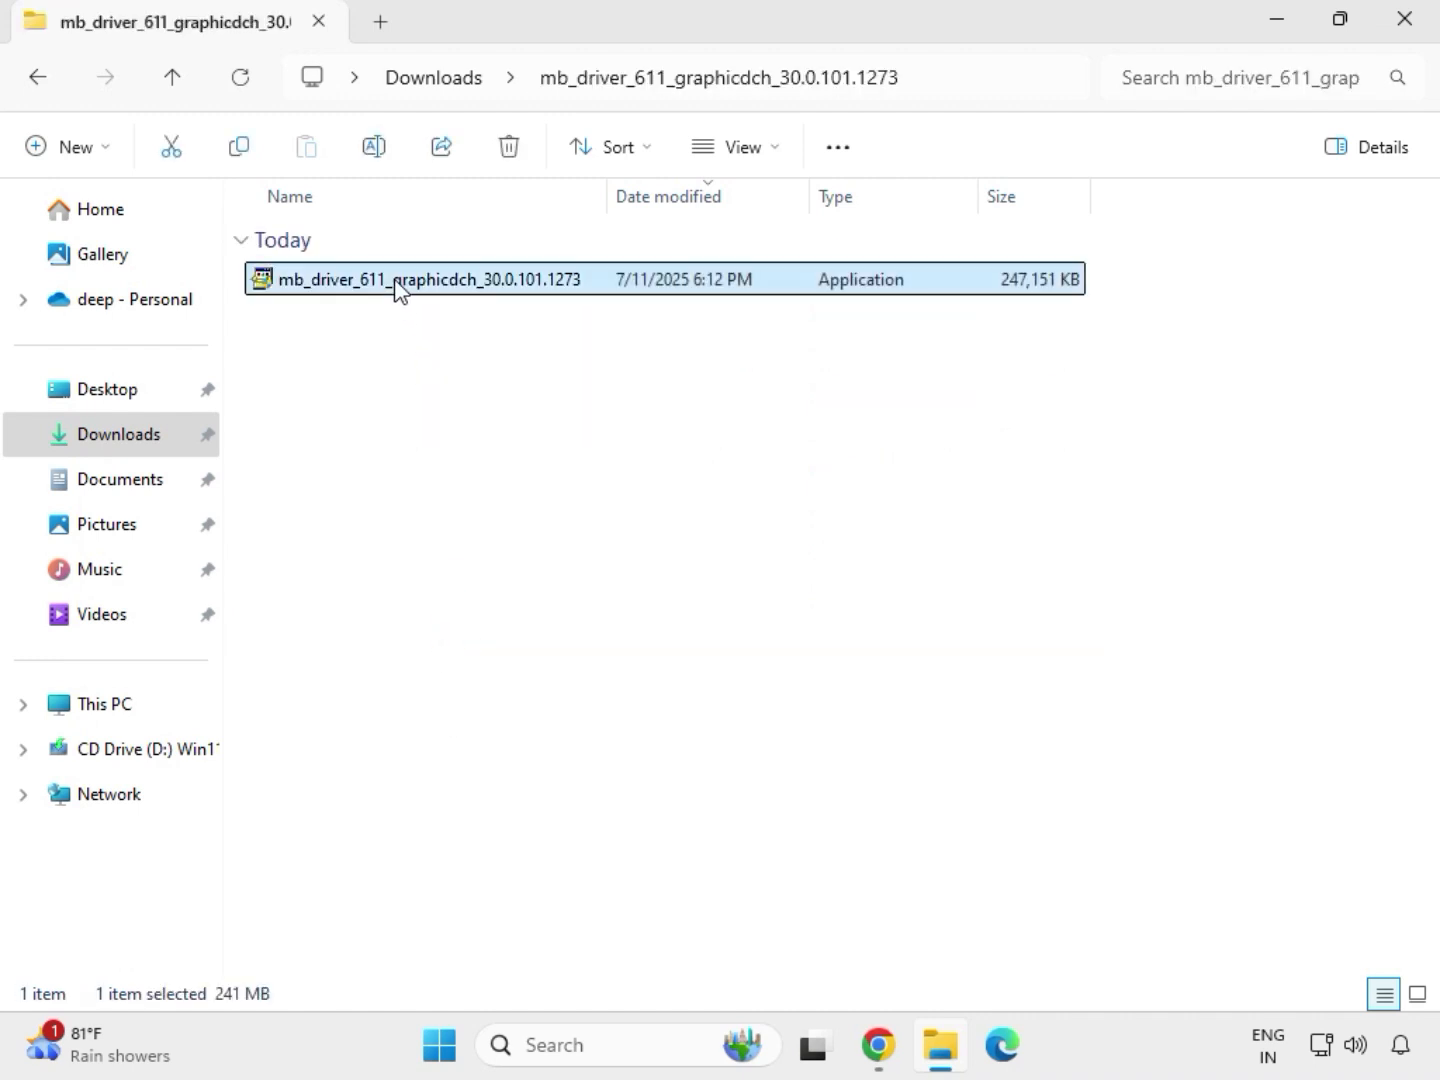
pyautogui.rightClick(430, 336)
pyautogui.click(550, 514)
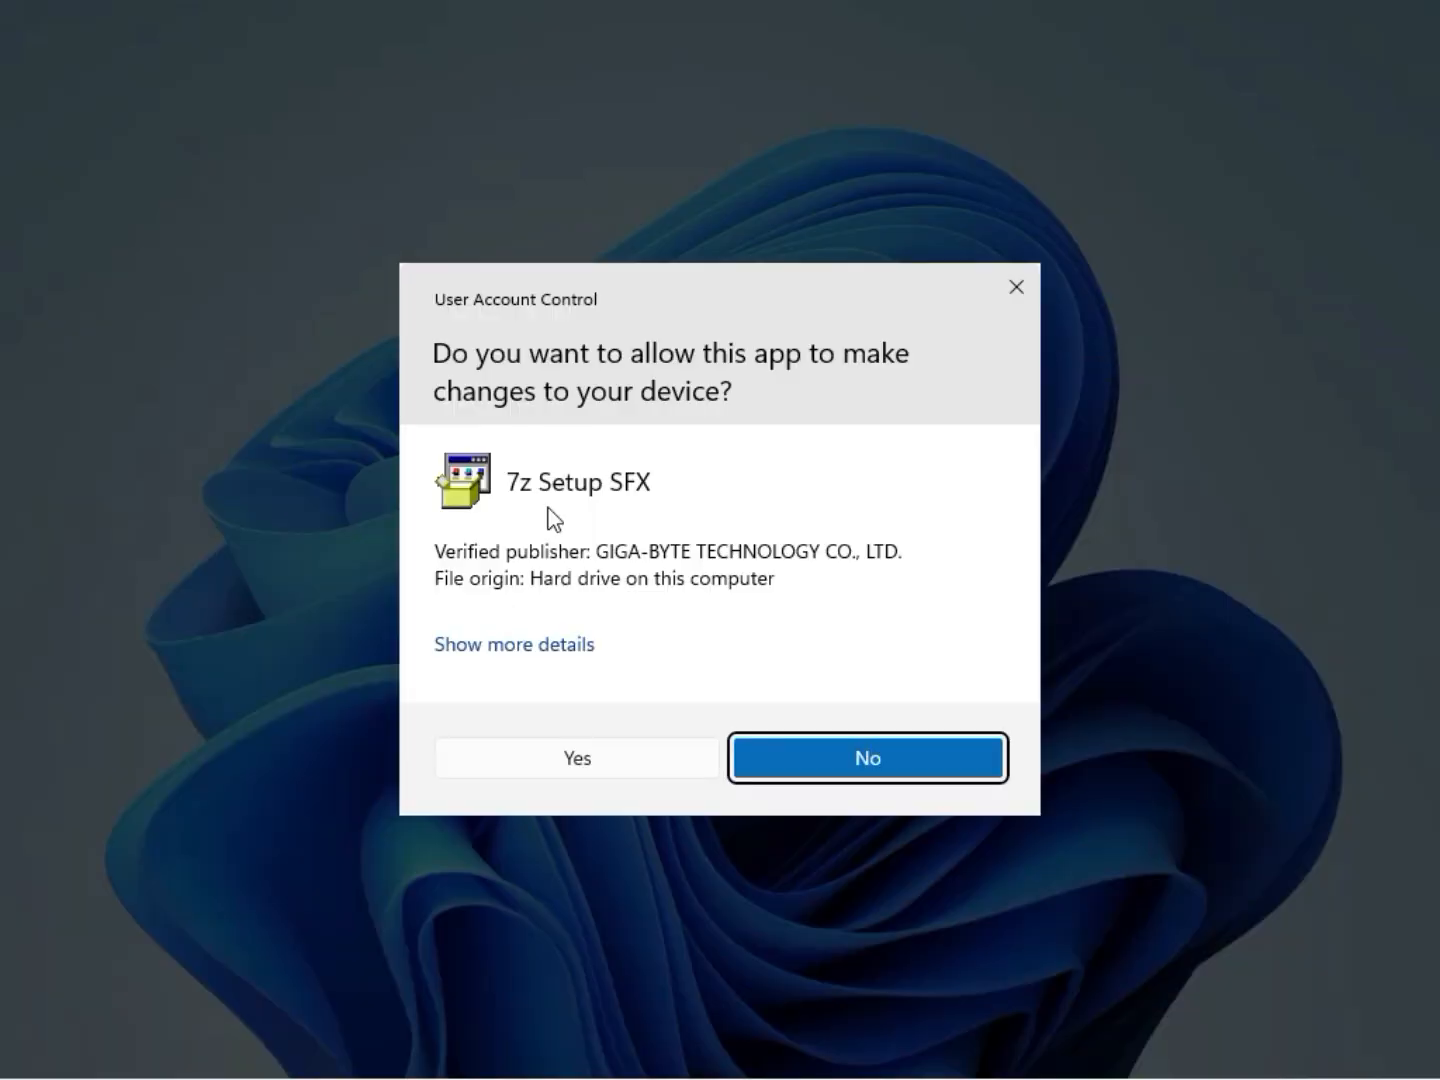
pyautogui.click(553, 760)
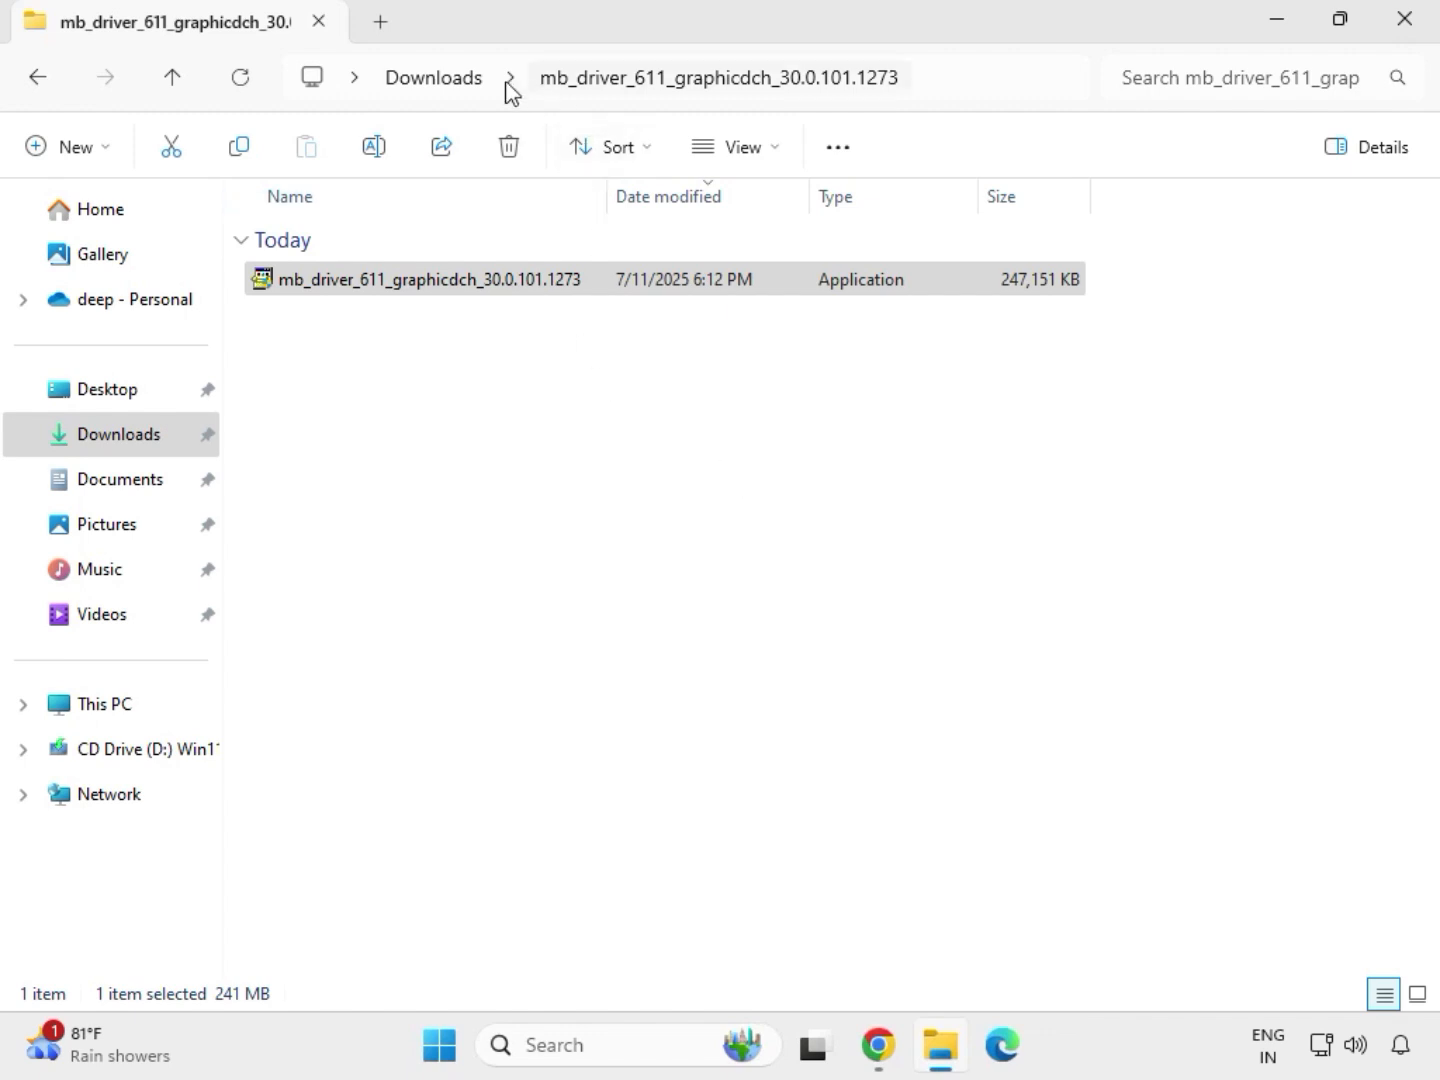
# Run Setup as administrator from the 9225.1_UAD_Win10_Win11_2021_0824_123850_WHQL_1458 folder inside the extracted mb_driver_realtekdch_6.0.9225.1 folder and allow changes to the device
pyautogui.click(450, 82)
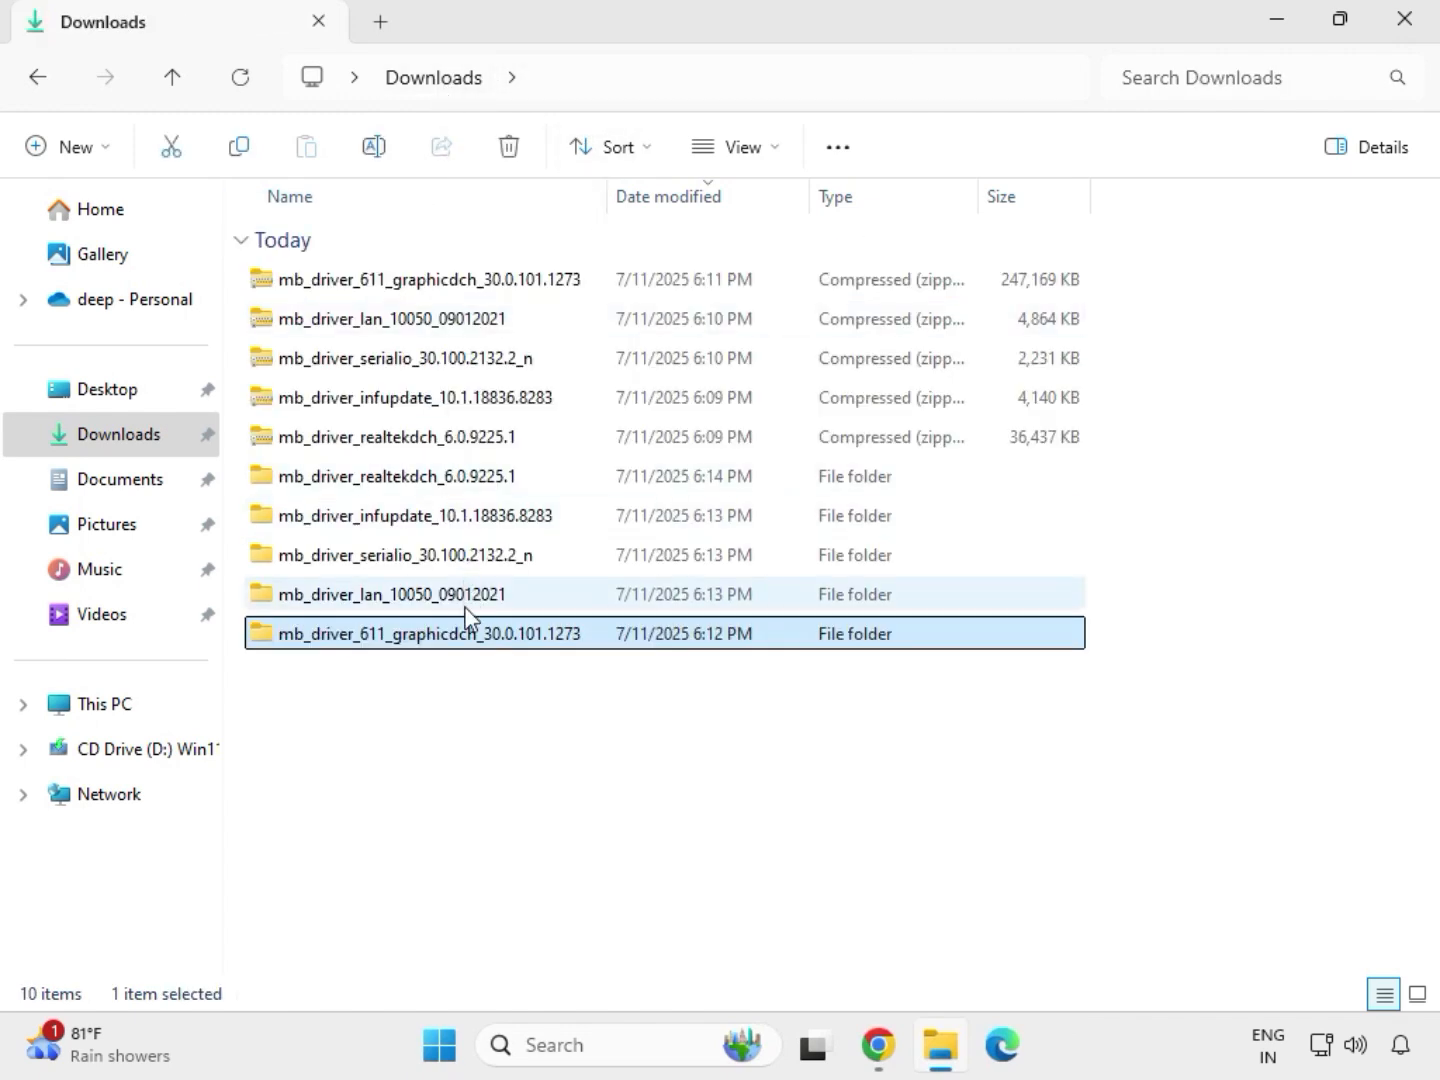
pyautogui.doubleClick(444, 479)
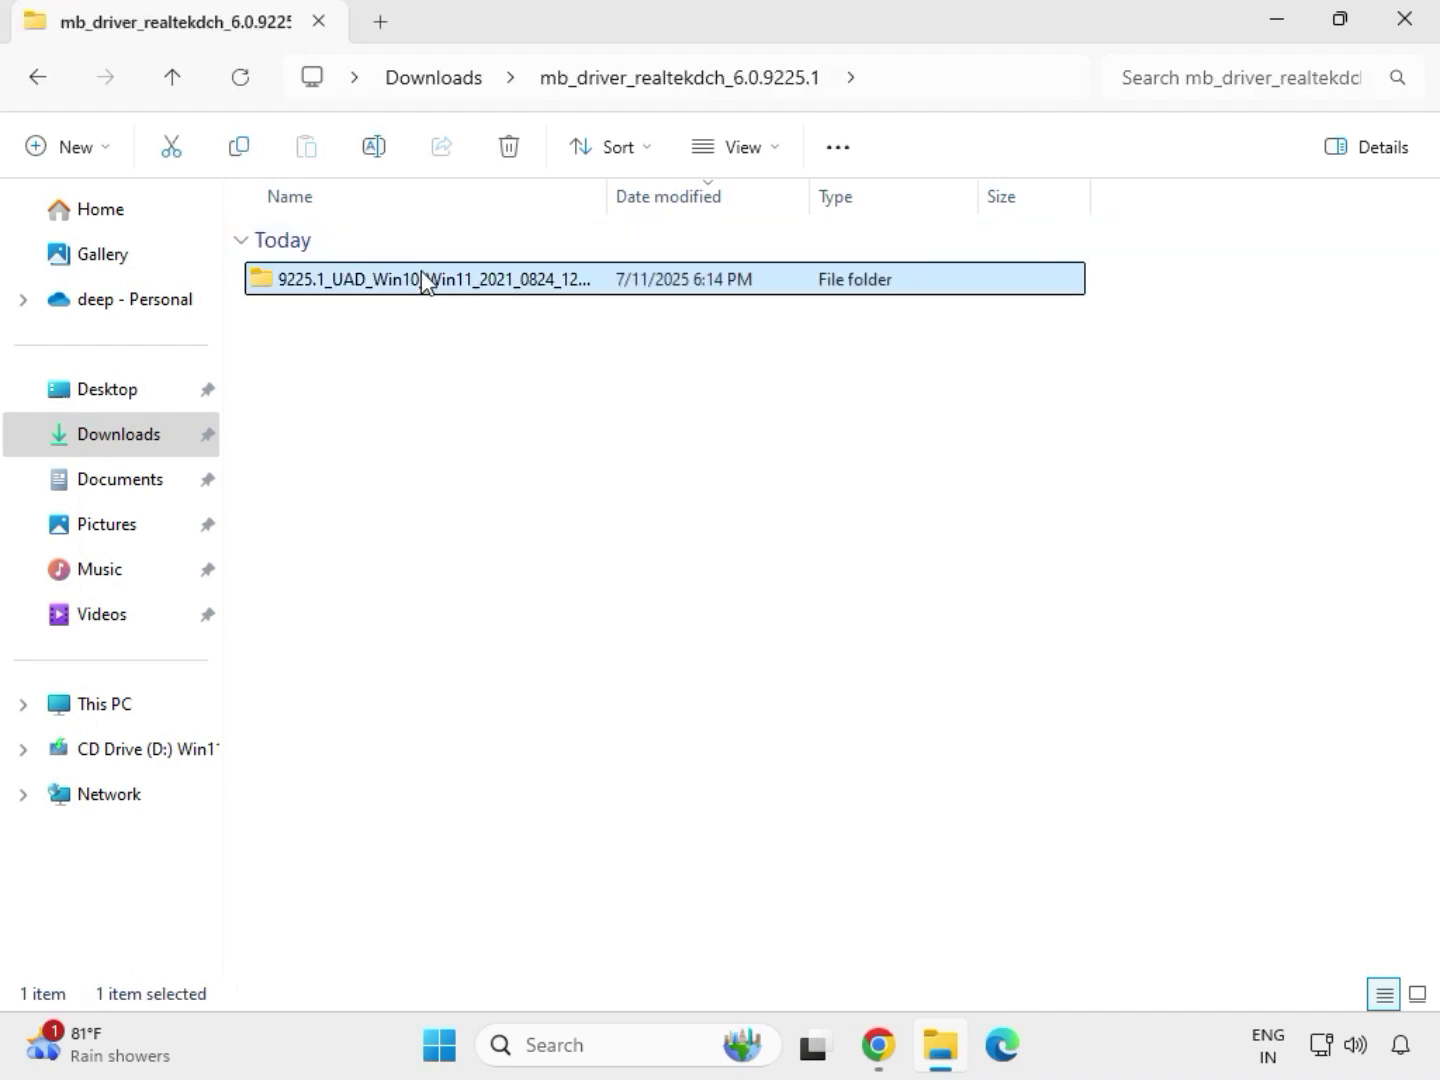
pyautogui.doubleClick(424, 281)
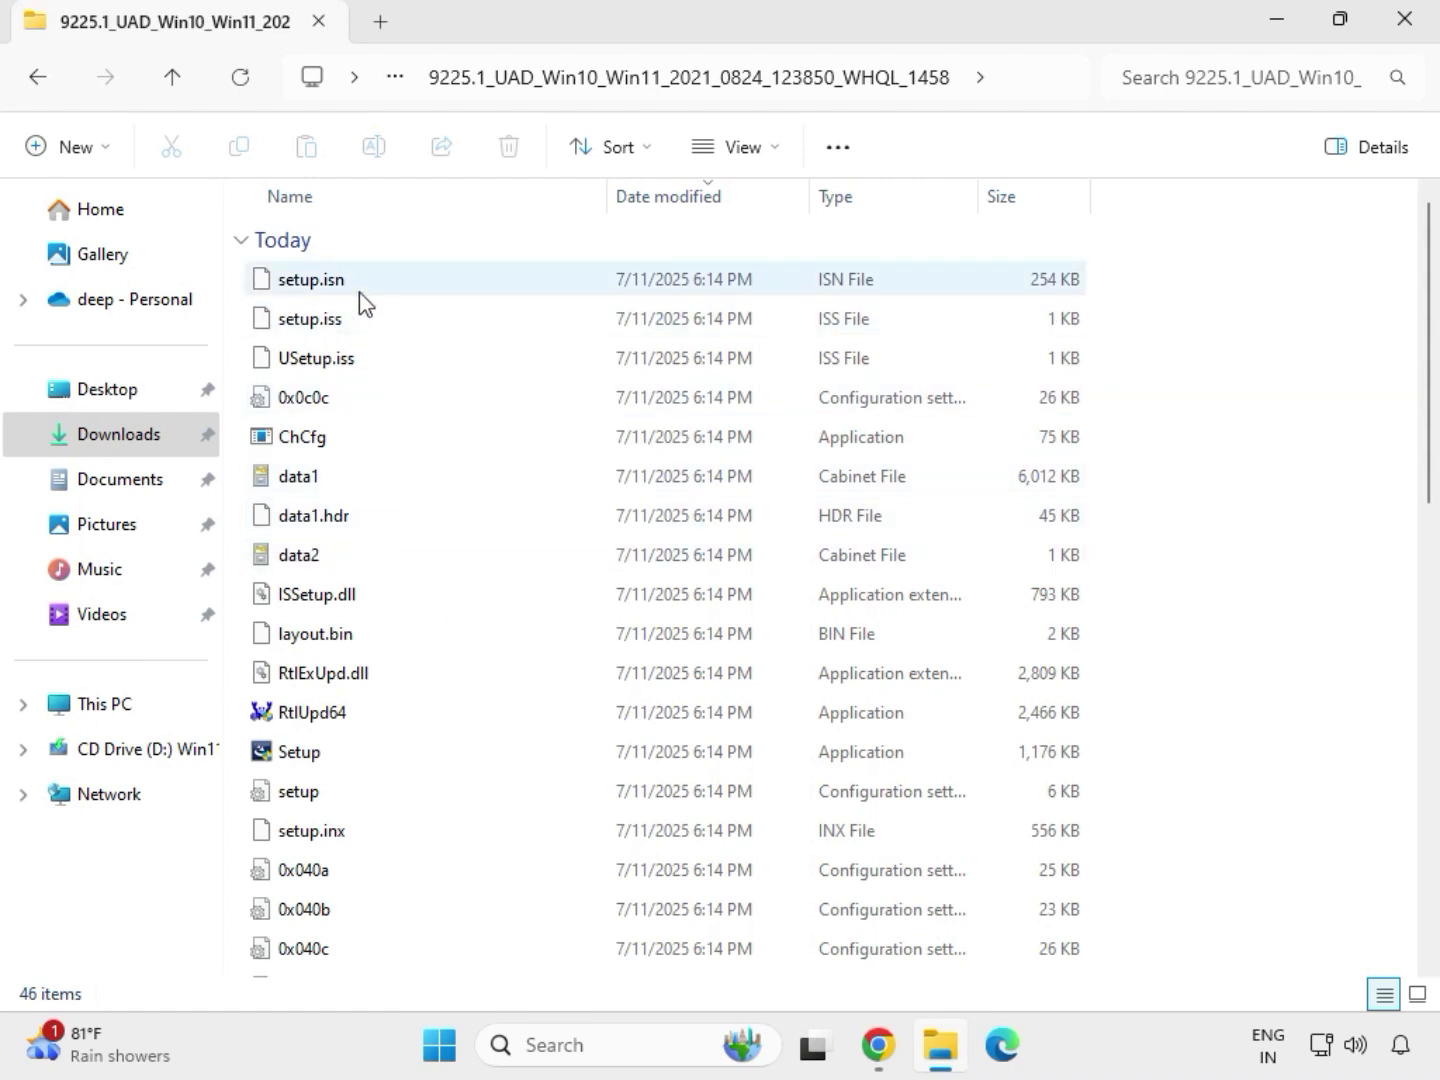
pyautogui.click(329, 755)
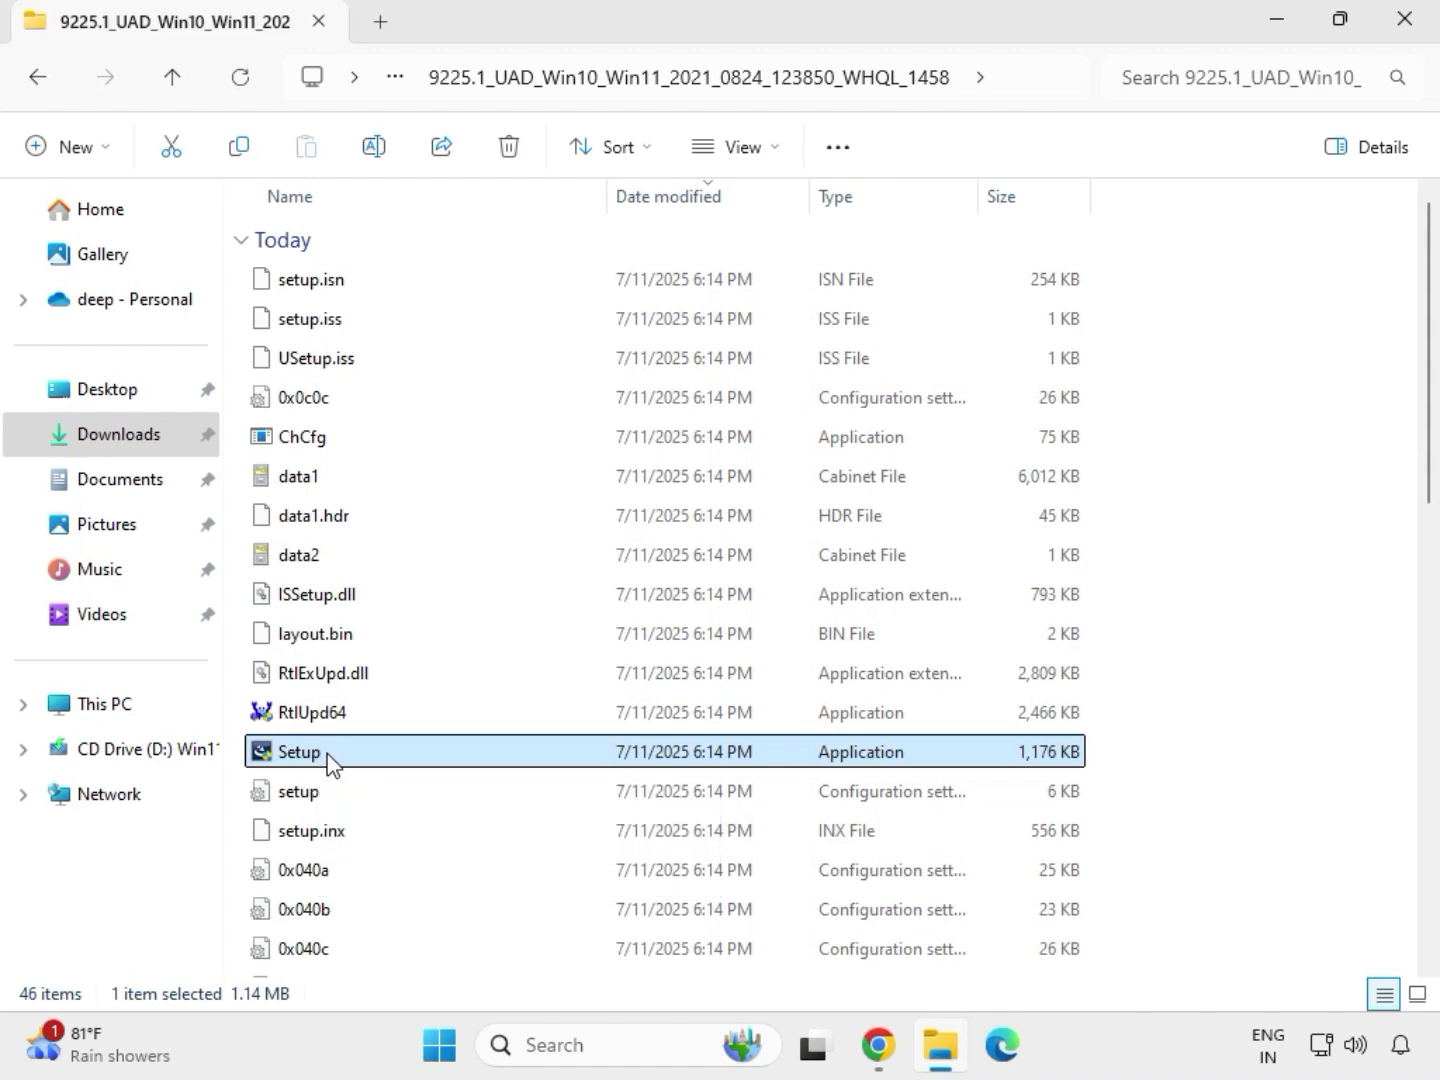
pyautogui.rightClick(330, 764)
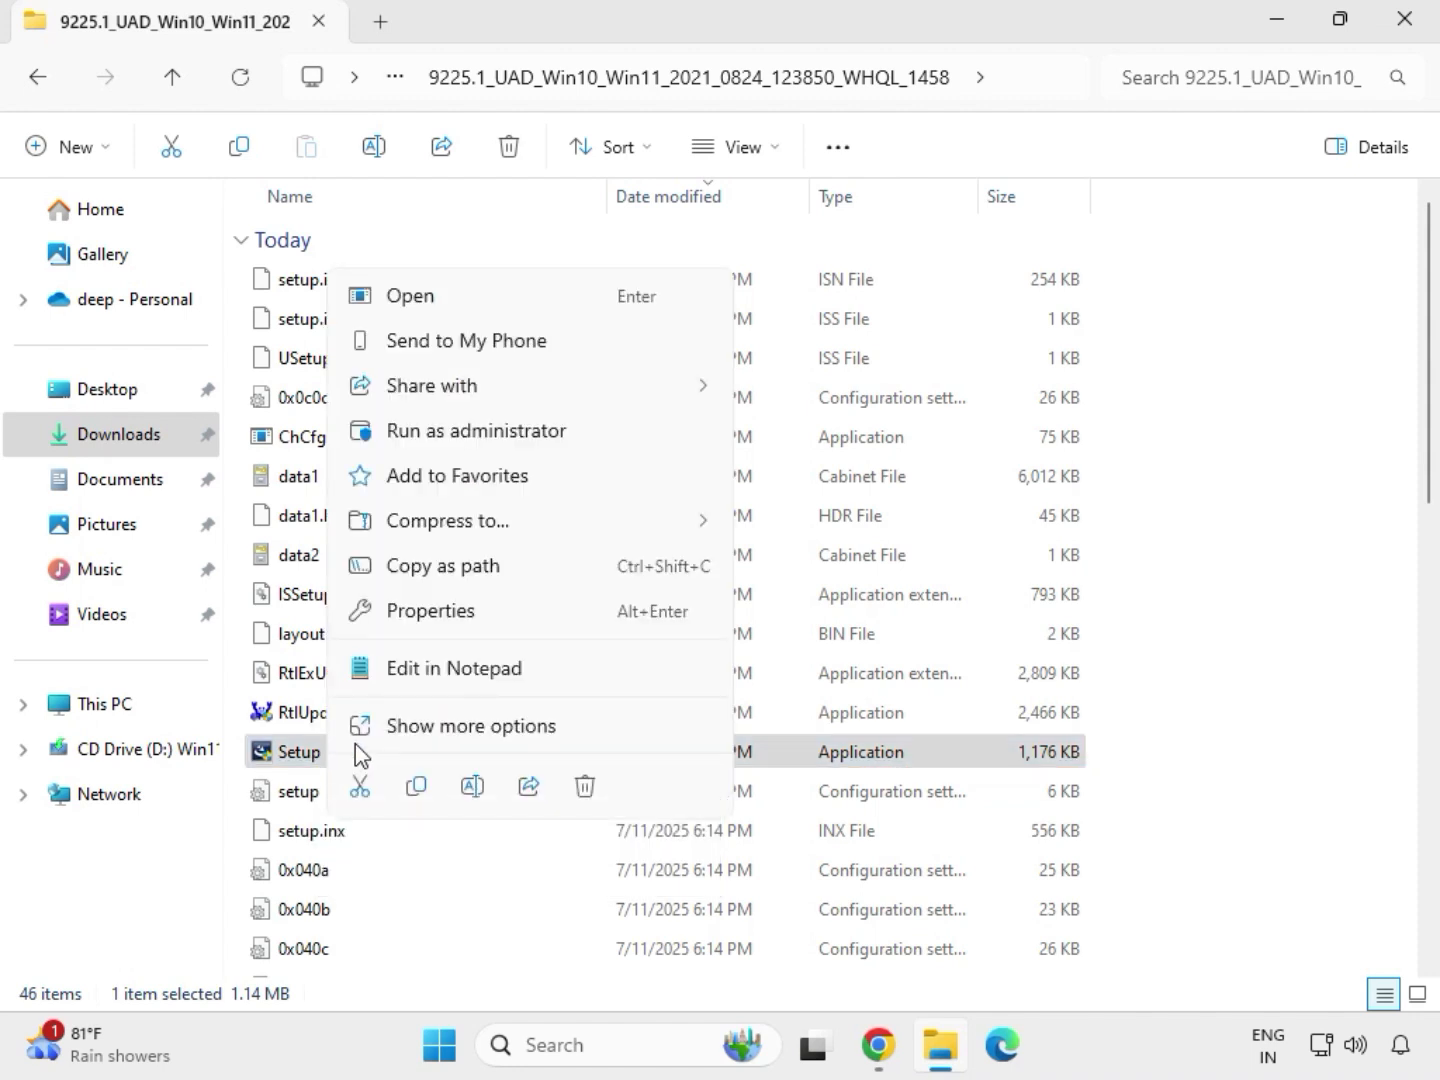
pyautogui.click(443, 437)
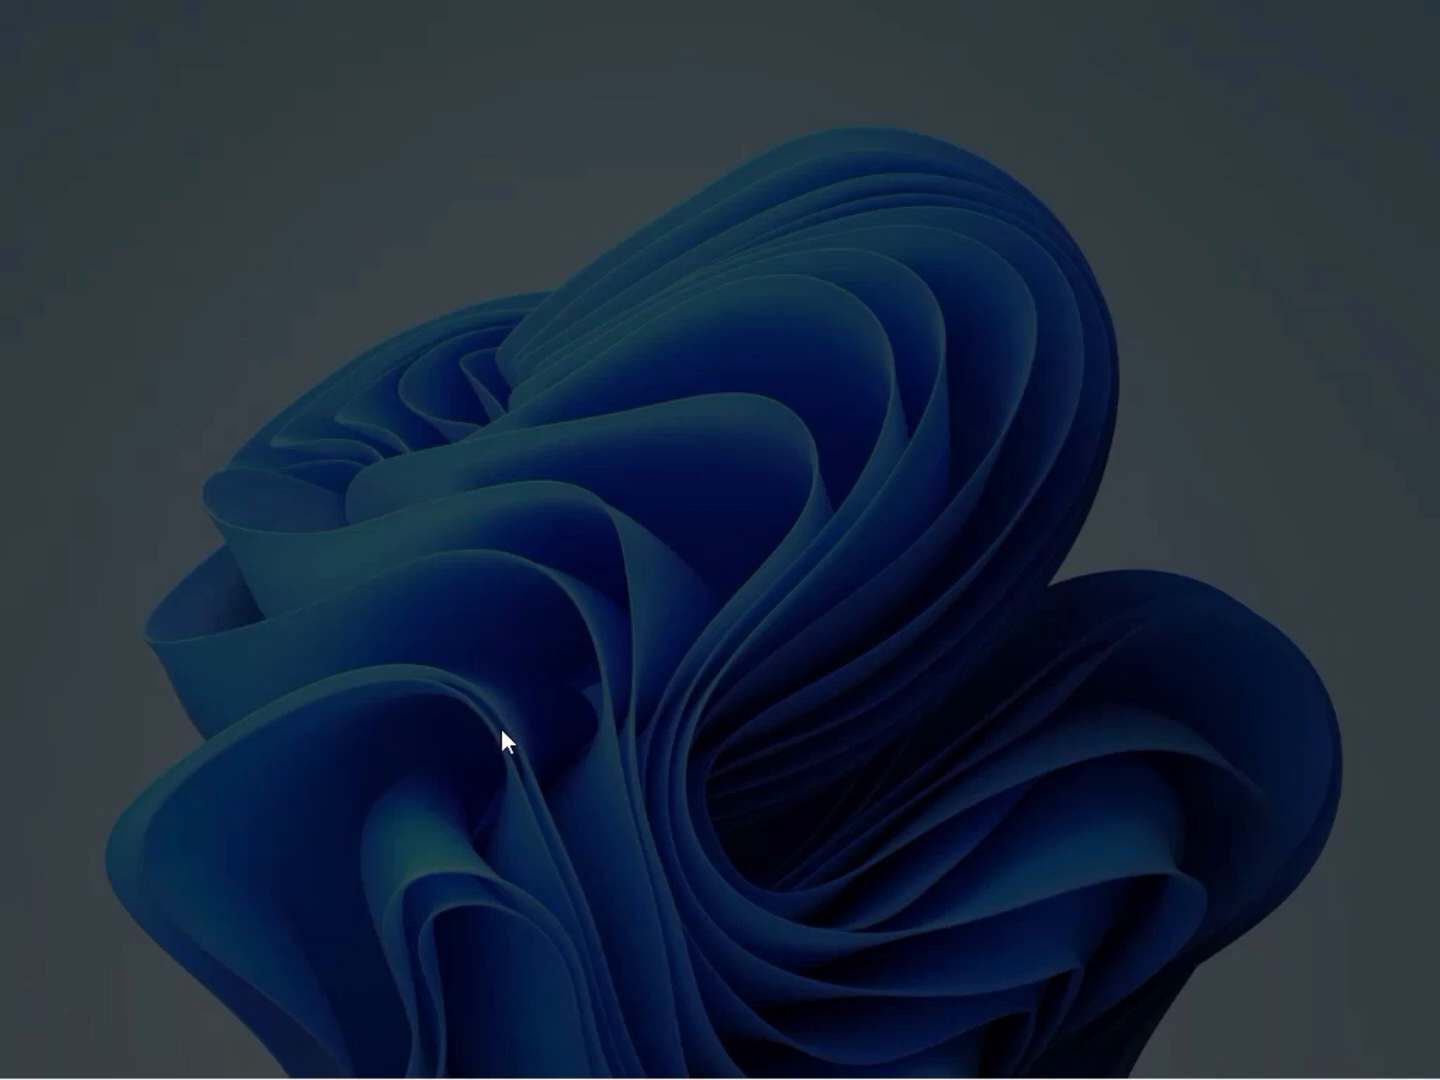
pyautogui.click(503, 752)
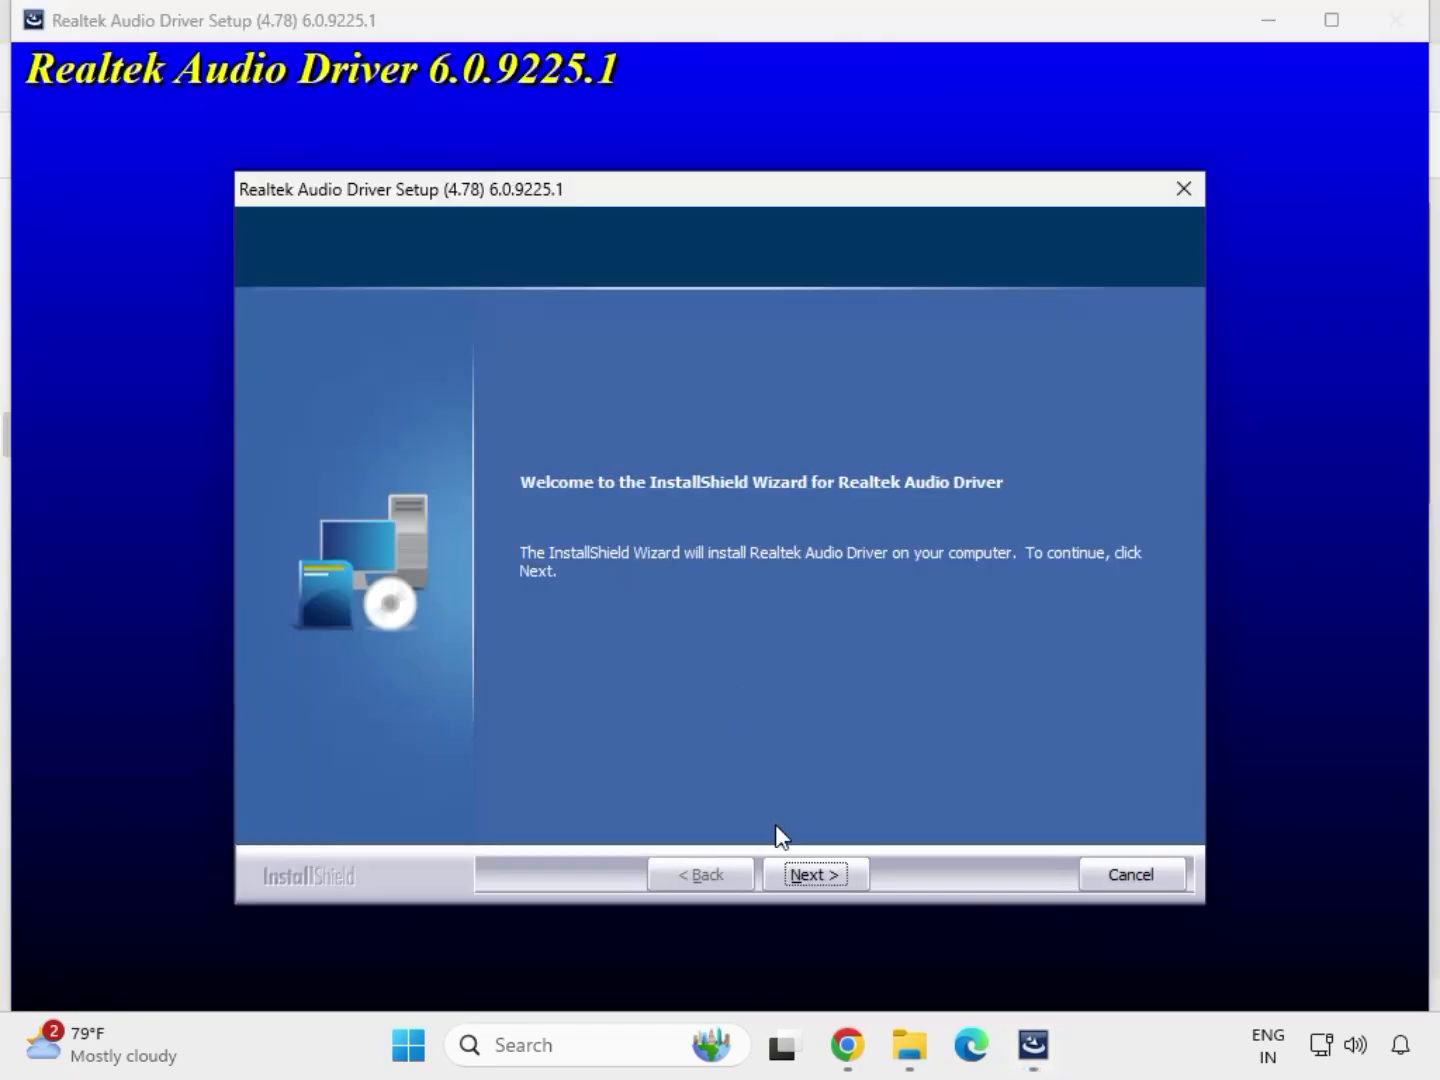
# Proceed through the Realtek Audio Driver setup and finish the wizard with the option to restart the computer now
pyautogui.click(816, 869)
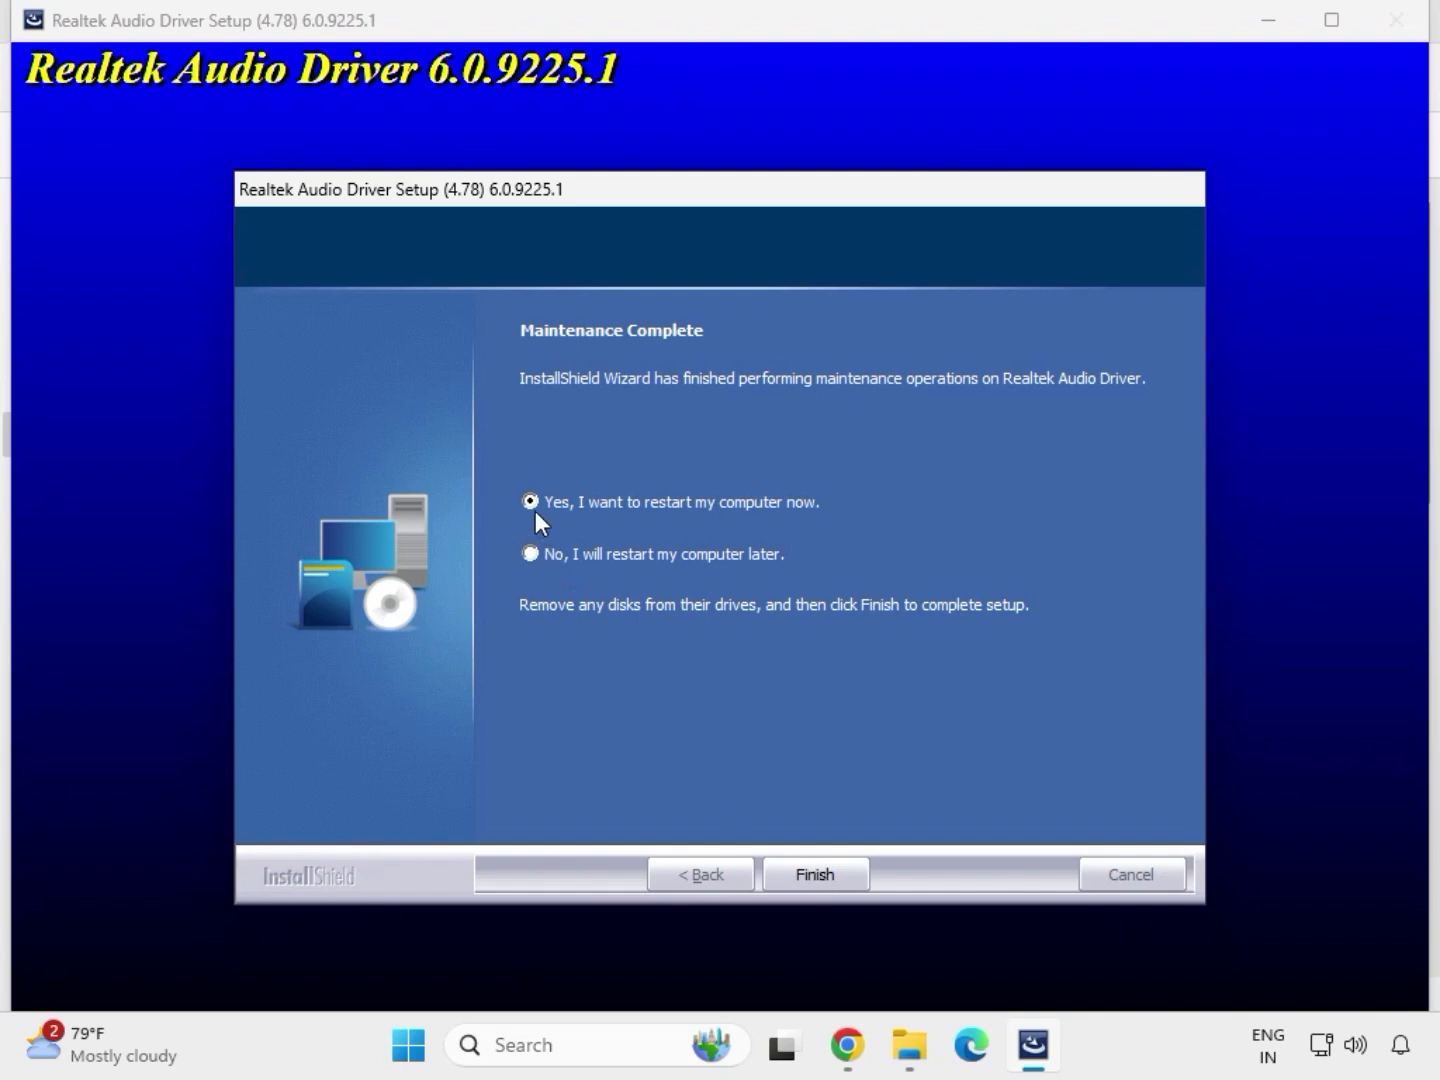
pyautogui.click(813, 876)
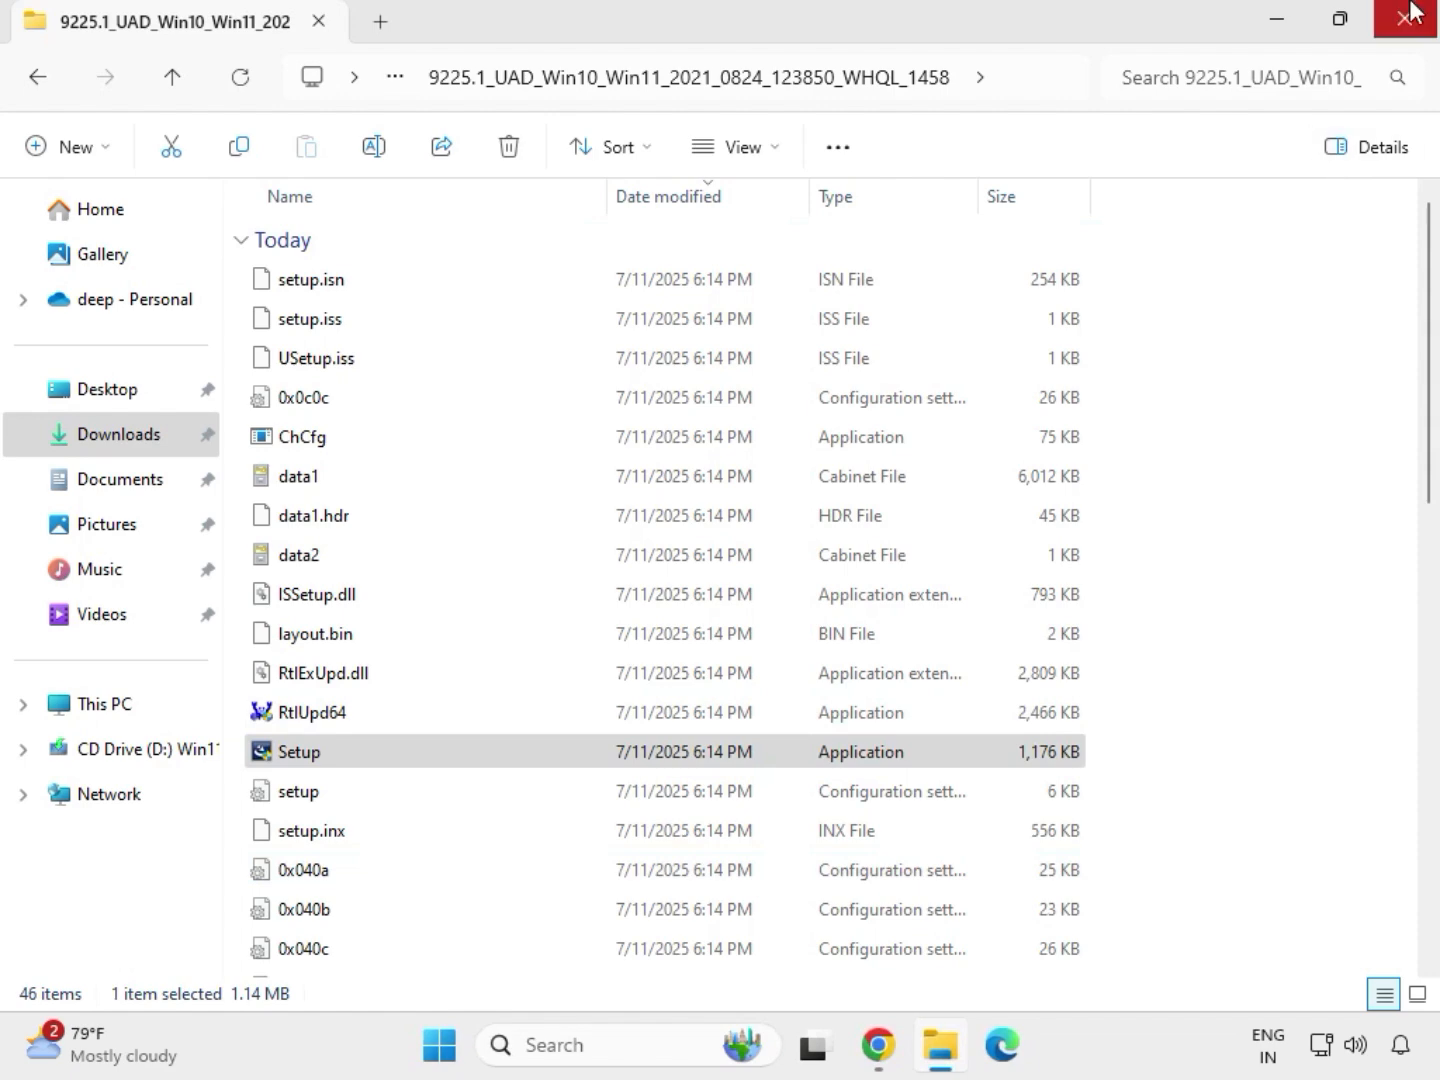